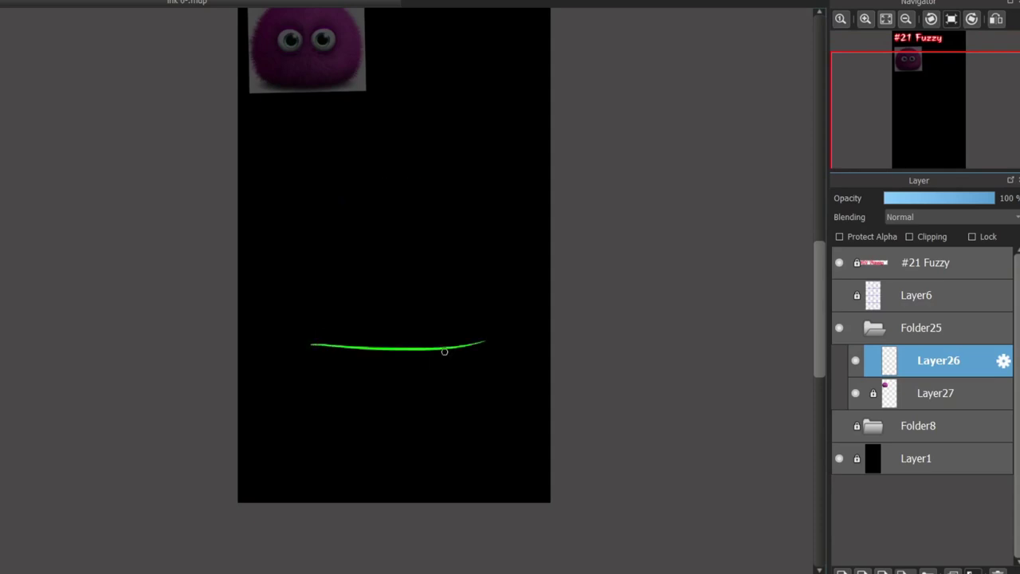
# Sketch a large green dome-shaped body with a nearly flat base below the reference picture.
pyautogui.hotkey('ctrl', 'z')
pyautogui.moveTo(510, 328); pyautogui.dragTo(387, 171)
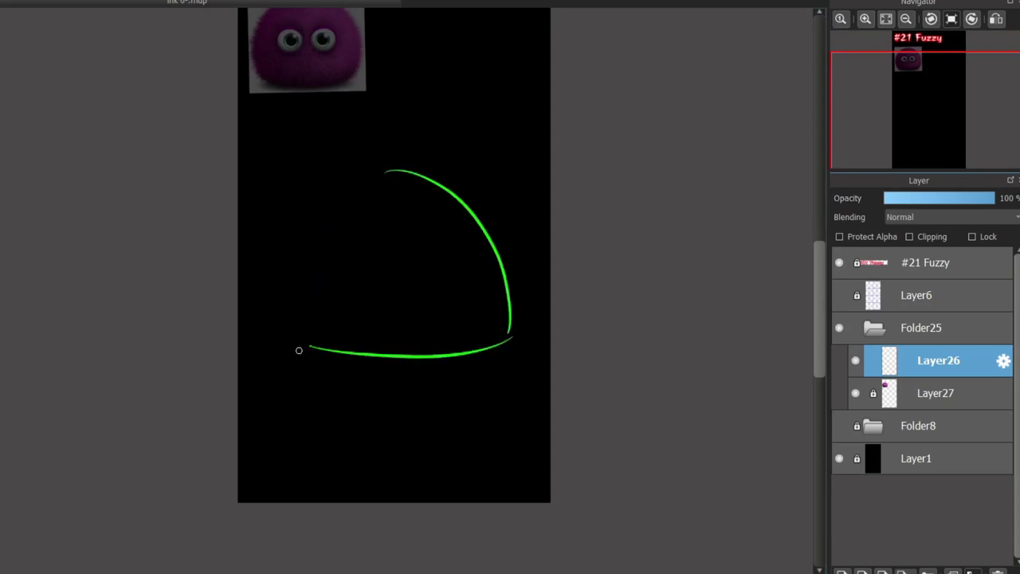
pyautogui.moveTo(296, 348); pyautogui.dragTo(384, 185)
pyautogui.scroll(2, 702, 331)
pyautogui.scroll(-1, 622, 344)
pyautogui.scroll(2, 394, 345)
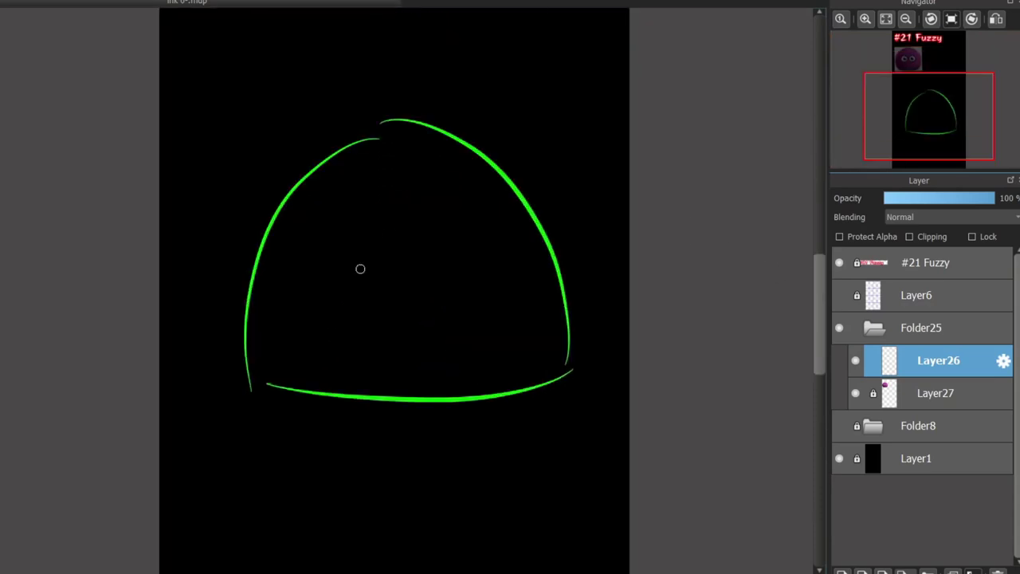
pyautogui.moveTo(272, 383)
pyautogui.mouseDown()
pyautogui.moveTo(358, 132)
pyautogui.moveTo(384, 121)
pyautogui.mouseUp()
pyautogui.moveTo(298, 346); pyautogui.dragTo(425, 327)
pyautogui.hotkey('ctrl', 'z')
pyautogui.moveTo(297, 328)
pyautogui.mouseDown()
pyautogui.moveTo(334, 314)
pyautogui.moveTo(454, 315)
pyautogui.mouseUp()
pyautogui.moveTo(323, 316); pyautogui.dragTo(299, 345)
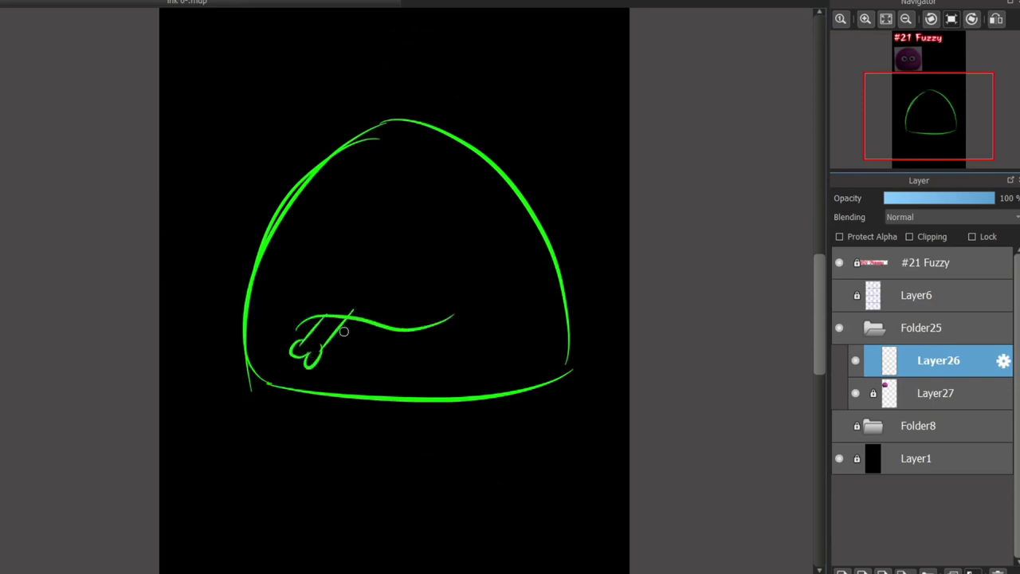
pyautogui.hotkey('ctrl', 'z')
pyautogui.hotkey('ctrl', 'z')
pyautogui.moveTo(310, 358)
pyautogui.mouseDown()
pyautogui.moveTo(362, 344)
pyautogui.moveTo(347, 353)
pyautogui.mouseUp()
pyautogui.hotkey('ctrl', 'z')
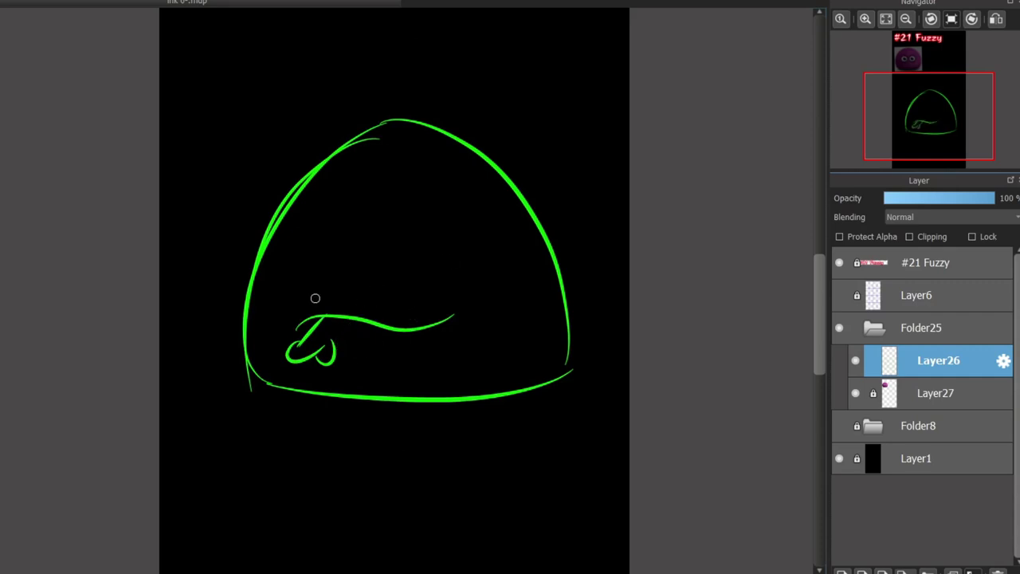
pyautogui.hotkey('ctrl', 'z')
pyautogui.hotkey('ctrl', 'z')
pyautogui.hotkey('ctrl', 'z')
# Sketch a wavy mouth at the body's lower front edge with two knobbed bones sticking out of it.
pyautogui.moveTo(269, 305)
pyautogui.mouseDown()
pyautogui.moveTo(230, 336)
pyautogui.moveTo(231, 349)
pyautogui.moveTo(283, 320)
pyautogui.moveTo(236, 362)
pyautogui.mouseUp()
pyautogui.hotkey('ctrl', 'z')
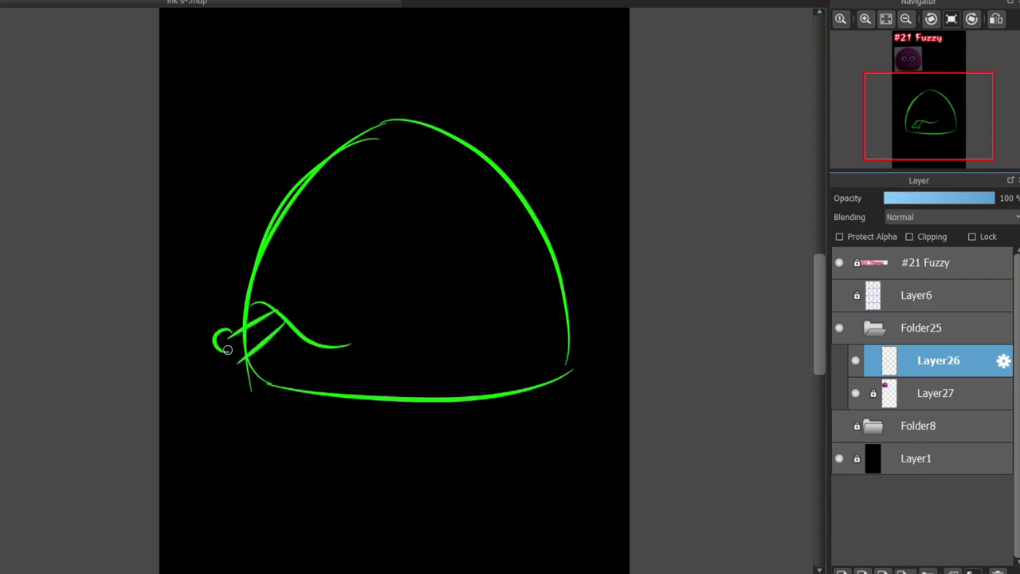
pyautogui.hotkey('ctrl', 'z')
pyautogui.moveTo(218, 286); pyautogui.dragTo(238, 296)
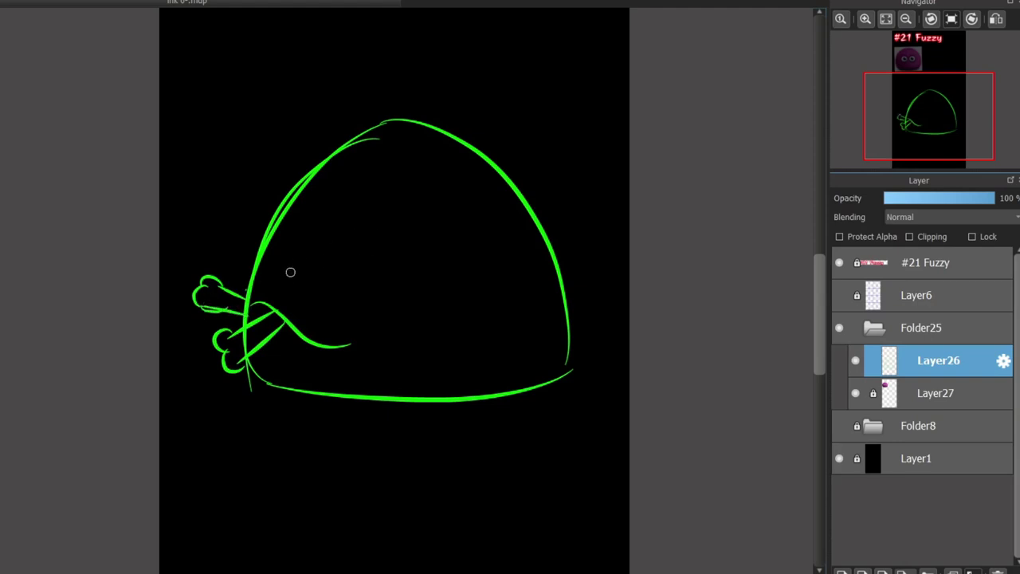
pyautogui.moveTo(293, 278)
pyautogui.mouseDown()
pyautogui.moveTo(310, 248)
pyautogui.moveTo(319, 291)
pyautogui.mouseUp()
pyautogui.hotkey('ctrl', 'z')
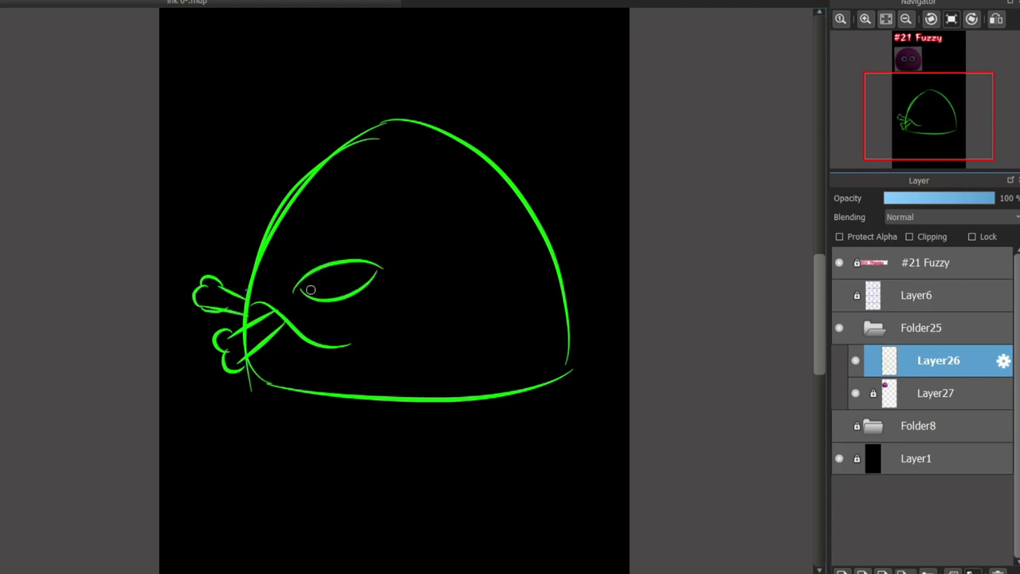
pyautogui.hotkey('ctrl', 'z')
# Sketch backswept green fur strokes across the top and rear outline and a few inside the body.
pyautogui.moveTo(337, 170); pyautogui.dragTo(461, 83)
pyautogui.moveTo(389, 150); pyautogui.dragTo(471, 114)
pyautogui.moveTo(440, 164); pyautogui.dragTo(522, 150)
pyautogui.moveTo(563, 199); pyautogui.dragTo(475, 195)
pyautogui.moveTo(565, 241); pyautogui.dragTo(499, 242)
pyautogui.moveTo(435, 236); pyautogui.dragTo(501, 259)
pyautogui.moveTo(373, 252); pyautogui.dragTo(418, 271)
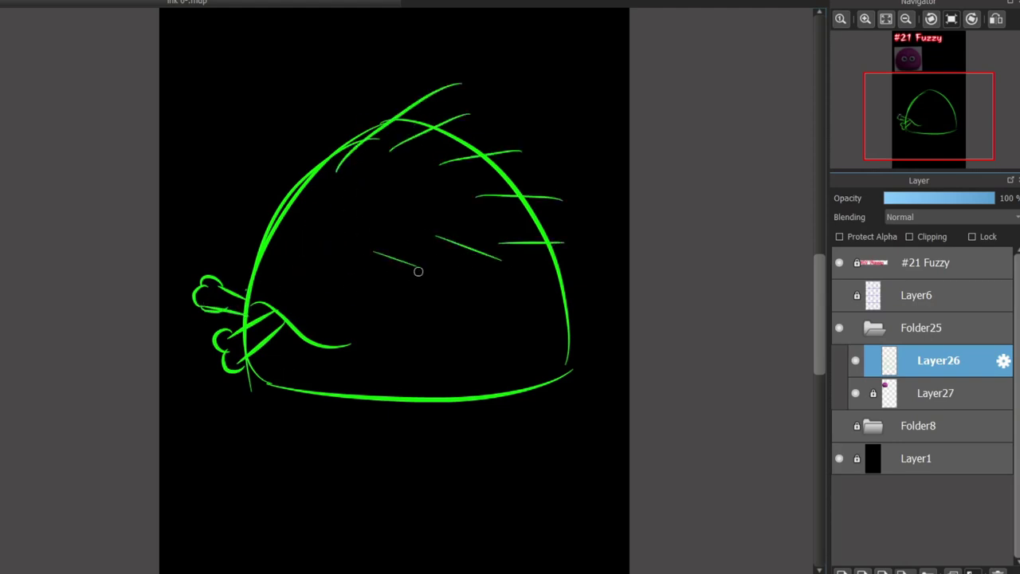
# Add short strokes hanging below the mouth and a small slit-pupil eye with a tiny oval above it.
pyautogui.moveTo(293, 334); pyautogui.dragTo(297, 378)
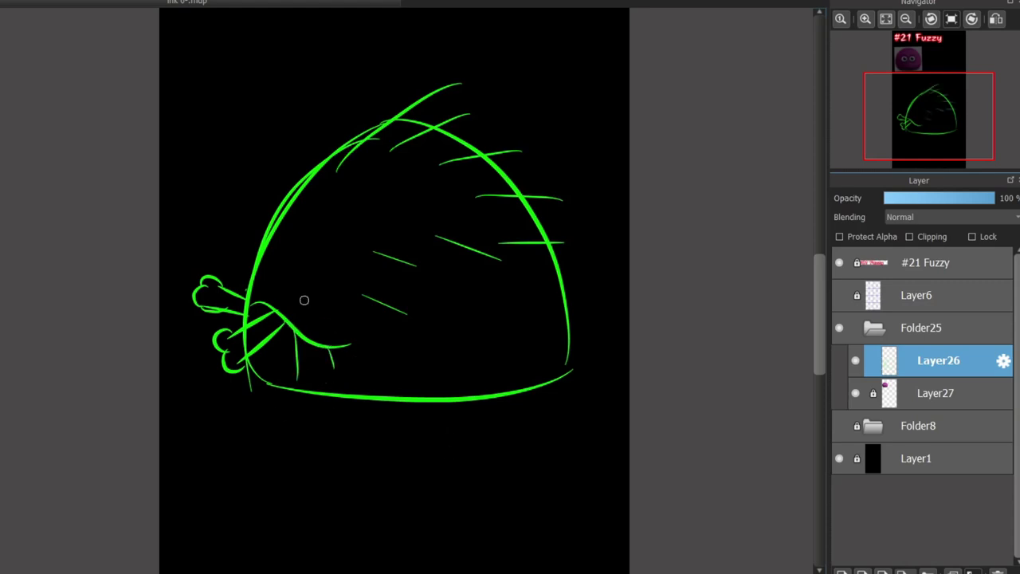
pyautogui.hotkey('ctrl', 'z')
pyautogui.moveTo(281, 262); pyautogui.dragTo(292, 259)
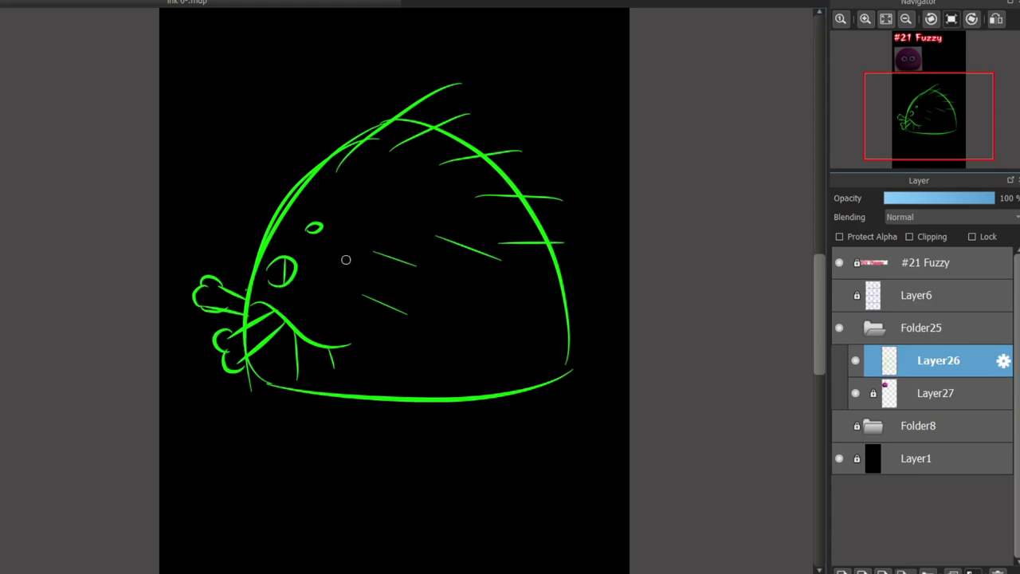
# Enlarge and reshape the creature sketch with a free transform until it nearly fills the canvas width.
pyautogui.scroll(1, 346, 260)
pyautogui.hotkey('ctrl', 't')
pyautogui.scroll(-3, 383, 264)
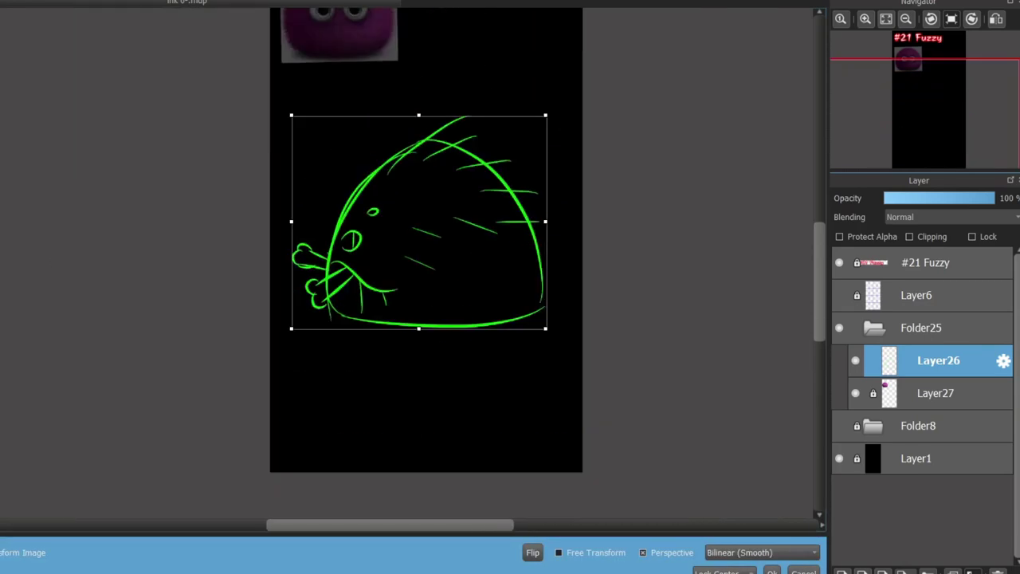
pyautogui.scroll(2, 383, 263)
pyautogui.moveTo(611, 437)
pyautogui.mouseDown()
pyautogui.moveTo(693, 520)
pyautogui.moveTo(687, 488)
pyautogui.mouseUp()
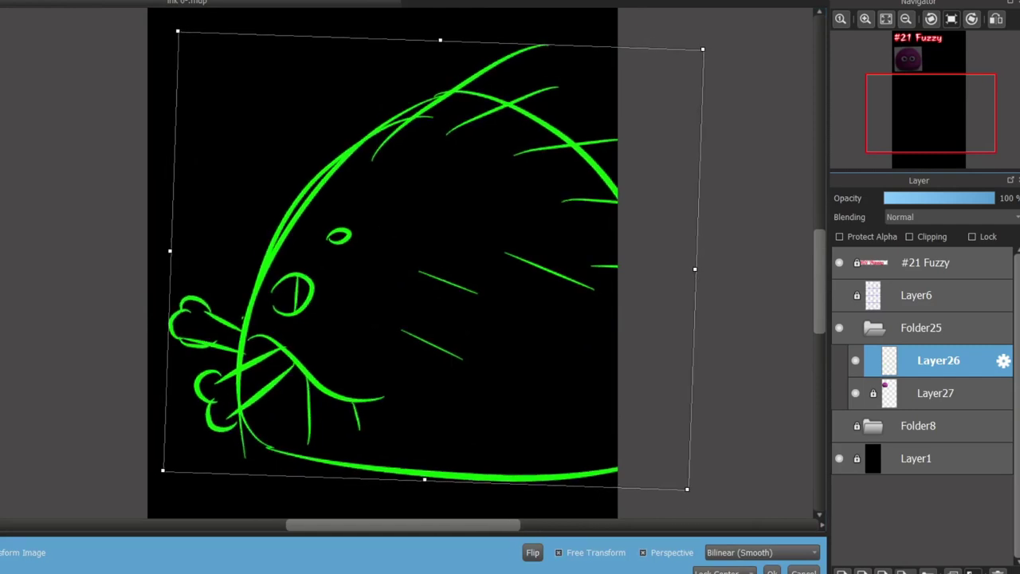
pyautogui.moveTo(440, 39)
pyautogui.mouseDown()
pyautogui.moveTo(426, 62)
pyautogui.moveTo(467, 58)
pyautogui.mouseUp()
pyautogui.moveTo(709, 278)
pyautogui.mouseDown()
pyautogui.moveTo(664, 247)
pyautogui.moveTo(292, 250)
pyautogui.moveTo(651, 261)
pyautogui.moveTo(625, 263)
pyautogui.mouseUp()
pyautogui.press('Return')
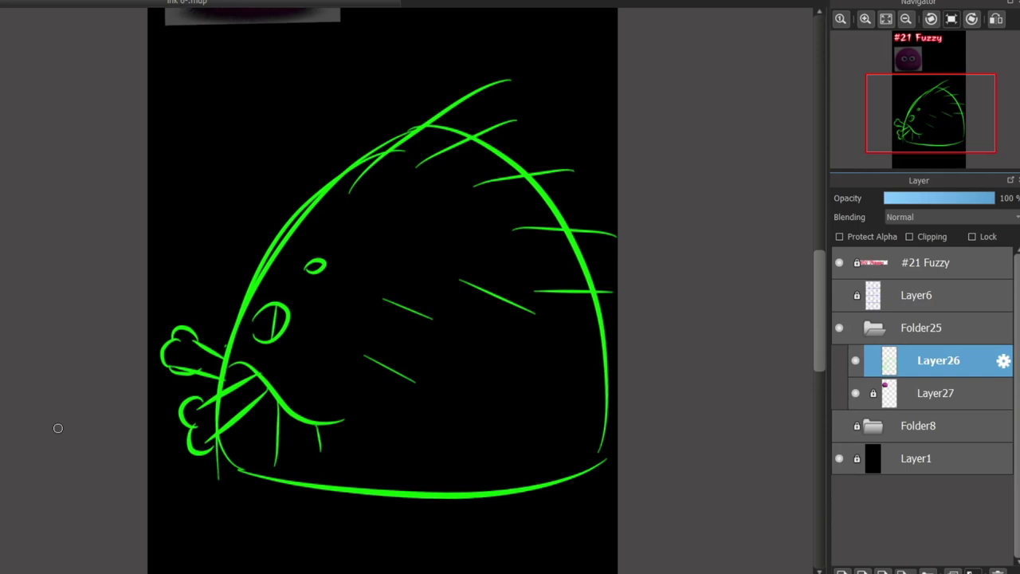
# Sketch two pointed blue teeth above the mouth line and redraw the lower bone slimmer in blue.
pyautogui.scroll(2, 326, 426)
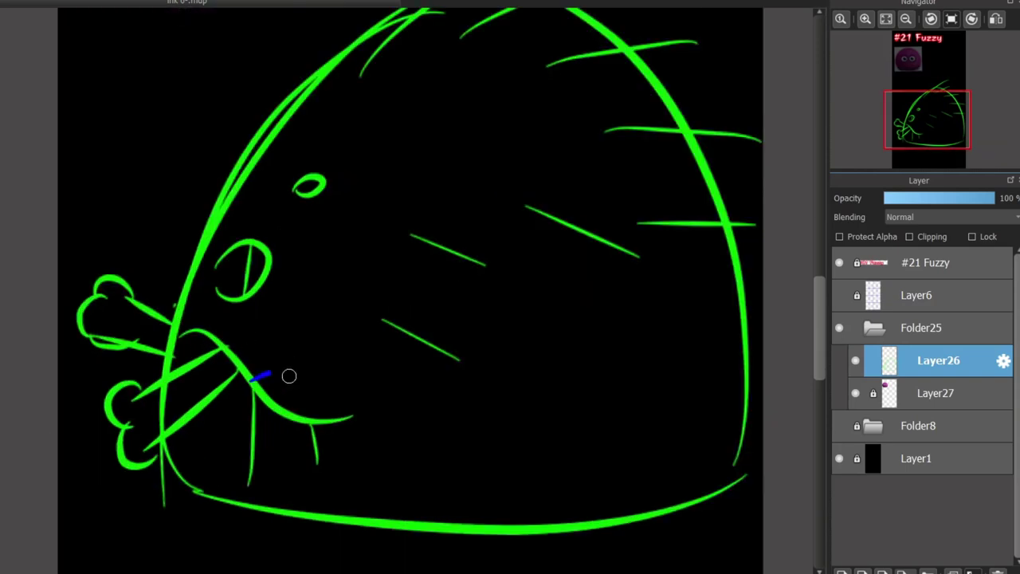
pyautogui.hotkey('ctrl', 'z')
pyautogui.moveTo(269, 375)
pyautogui.mouseDown()
pyautogui.moveTo(285, 390)
pyautogui.moveTo(273, 396)
pyautogui.mouseUp()
pyautogui.hotkey('ctrl', 'z')
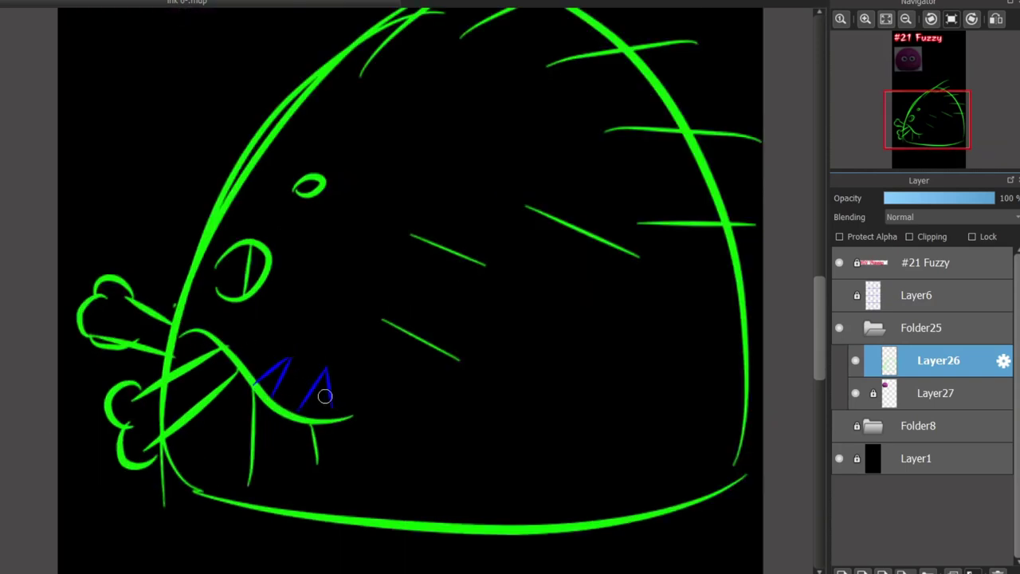
pyautogui.moveTo(142, 396)
pyautogui.mouseDown()
pyautogui.moveTo(233, 361)
pyautogui.moveTo(157, 458)
pyautogui.moveTo(144, 398)
pyautogui.mouseUp()
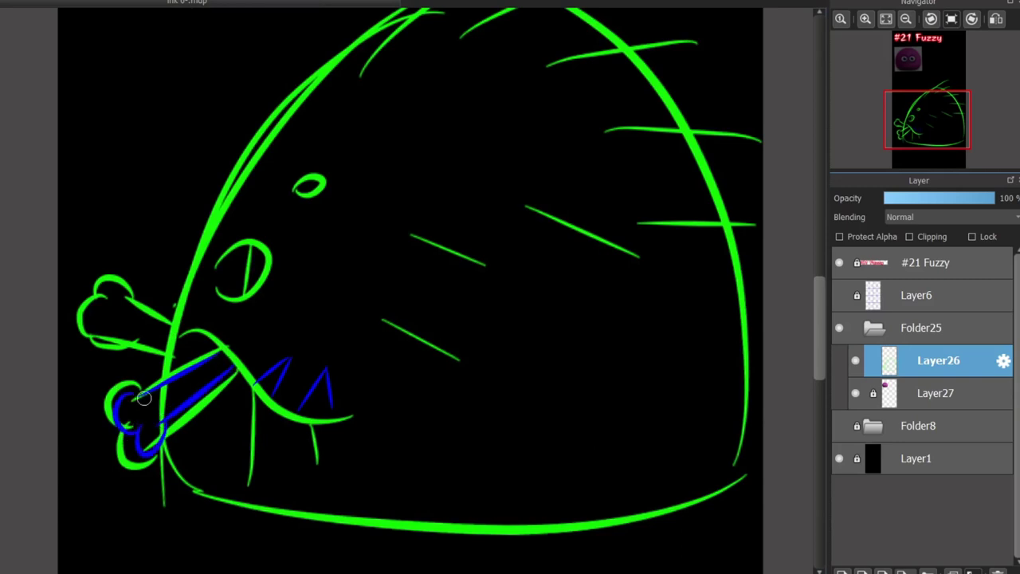
# Redraw the eye larger in blue with a curved pupil line and slanted lid, adding two pointed ovals above it.
pyautogui.hotkey('ctrl', 'z')
pyautogui.moveTo(268, 216)
pyautogui.mouseDown()
pyautogui.moveTo(293, 305)
pyautogui.moveTo(259, 253)
pyautogui.moveTo(286, 224)
pyautogui.mouseUp()
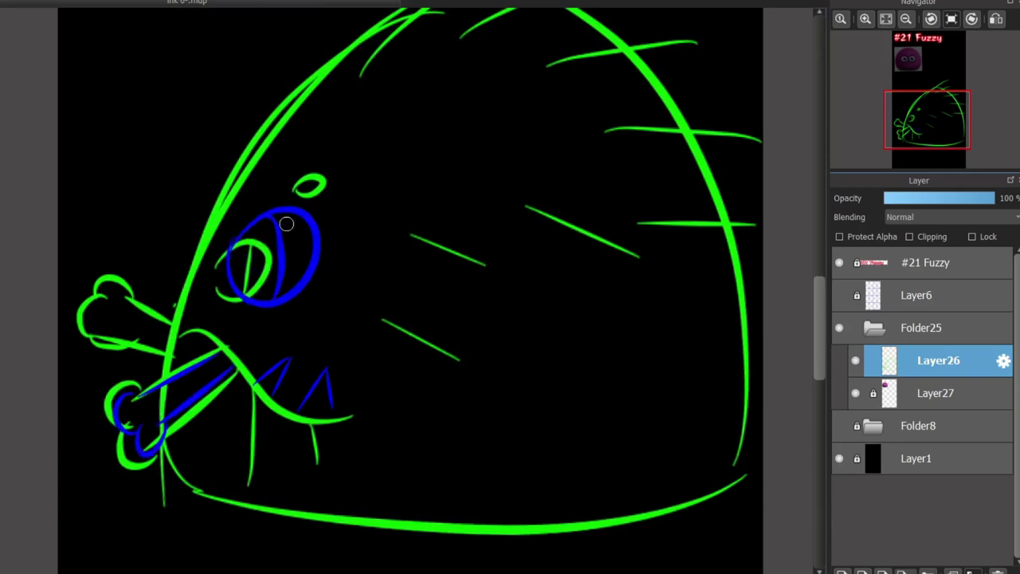
pyautogui.moveTo(339, 177)
pyautogui.mouseDown()
pyautogui.moveTo(315, 169)
pyautogui.moveTo(355, 165)
pyautogui.moveTo(319, 192)
pyautogui.mouseUp()
pyautogui.hotkey('ctrl', 'z')
pyautogui.hotkey('ctrl', 'z')
pyautogui.moveTo(256, 192); pyautogui.dragTo(296, 152)
pyautogui.hotkey('ctrl', 'z')
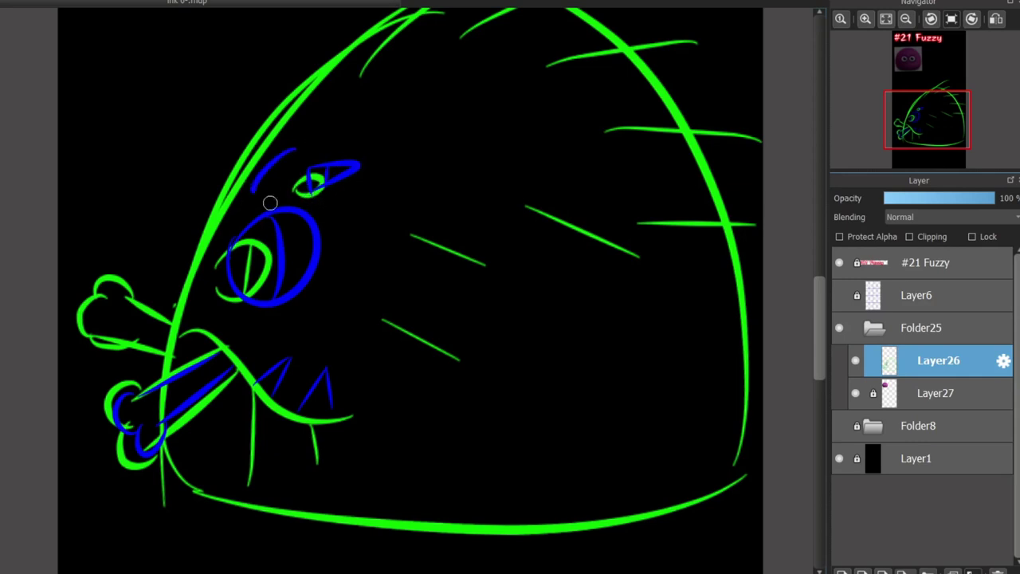
pyautogui.moveTo(269, 200); pyautogui.dragTo(299, 152)
pyautogui.moveTo(232, 245); pyautogui.dragTo(294, 283)
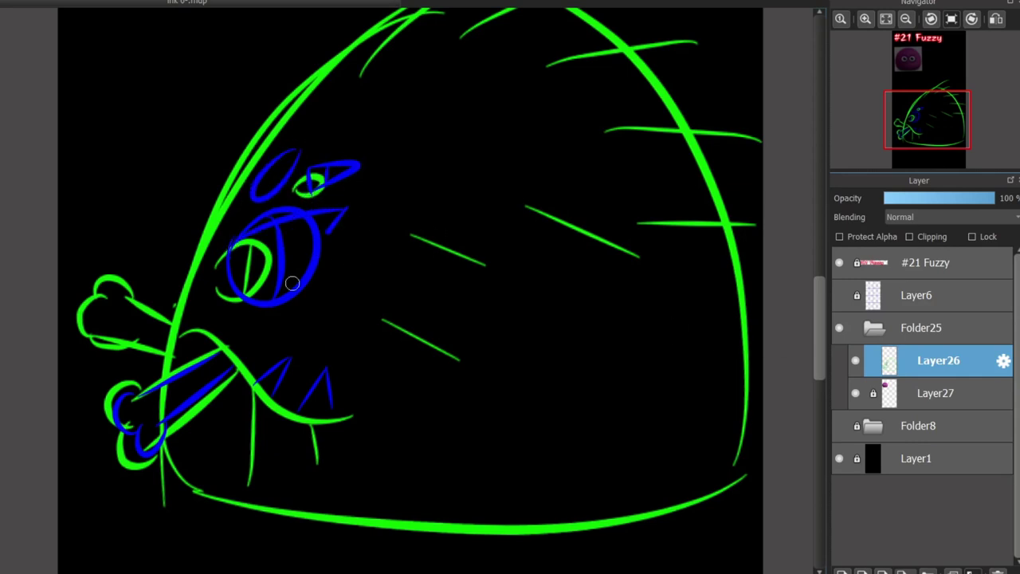
# Erase the overlapping lines inside the eye and the small ovals above it.
pyautogui.scroll(1, 597, 228)
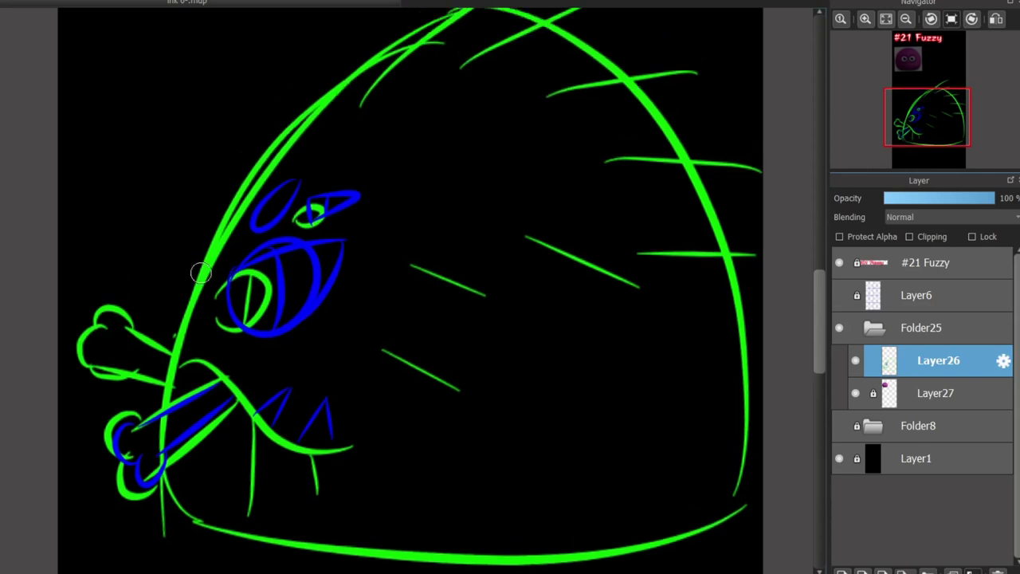
pyautogui.moveTo(248, 313)
pyautogui.mouseDown()
pyautogui.moveTo(318, 252)
pyautogui.moveTo(308, 221)
pyautogui.moveTo(320, 209)
pyautogui.moveTo(267, 206)
pyautogui.mouseUp()
pyautogui.press('b')
pyautogui.moveTo(349, 183); pyautogui.dragTo(363, 200)
# Draw a lower blue arc for the creature's back, from the forehead to the upper rear outline.
pyautogui.moveTo(227, 231)
pyautogui.mouseDown()
pyautogui.moveTo(433, 116)
pyautogui.moveTo(456, 121)
pyautogui.mouseUp()
pyautogui.hotkey('ctrl', 'z')
pyautogui.hotkey('ctrl', 'z')
pyautogui.hotkey('ctrl', 'z')
pyautogui.hotkey('ctrl', 'y')
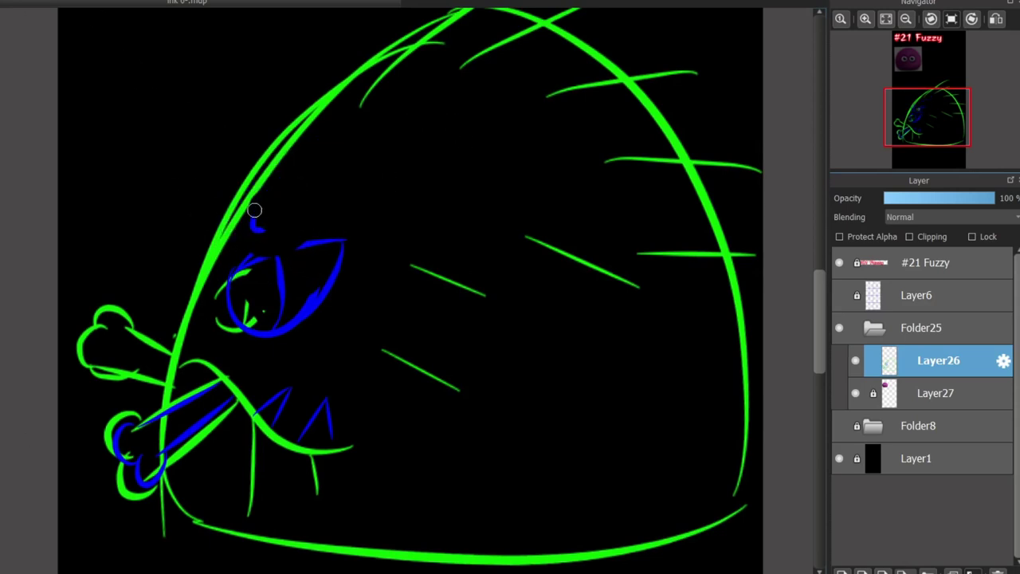
pyautogui.moveTo(227, 217)
pyautogui.mouseDown()
pyautogui.moveTo(287, 140)
pyautogui.moveTo(720, 210)
pyautogui.mouseUp()
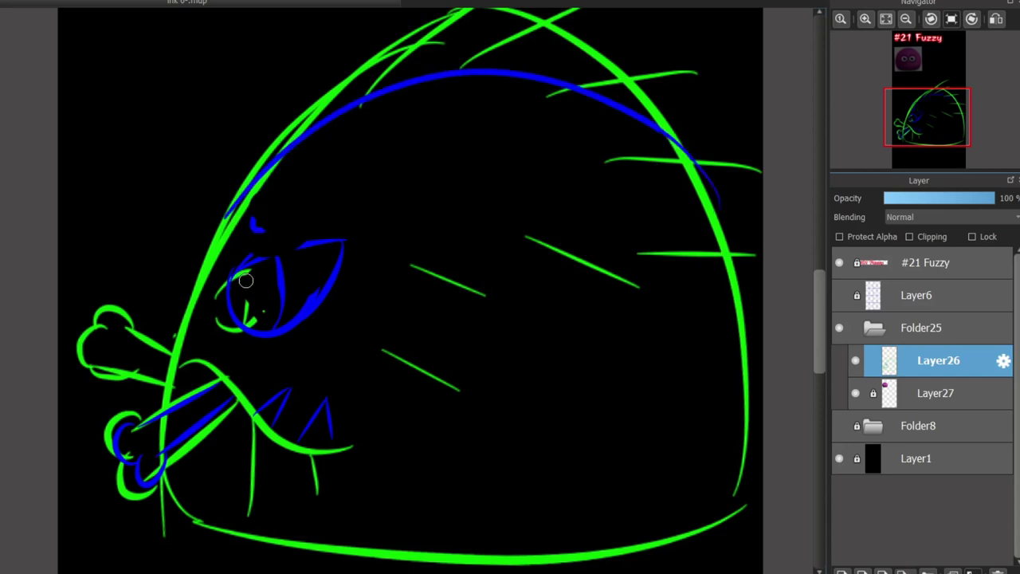
# Draw a leaf-shaped brow above the eye and two small round marks behind the eye.
pyautogui.scroll(3, 245, 281)
pyautogui.moveTo(262, 183)
pyautogui.mouseDown()
pyautogui.moveTo(372, 130)
pyautogui.moveTo(355, 108)
pyautogui.moveTo(388, 89)
pyautogui.mouseUp()
pyautogui.moveTo(475, 218); pyautogui.dragTo(483, 227)
pyautogui.moveTo(461, 295); pyautogui.dragTo(441, 305)
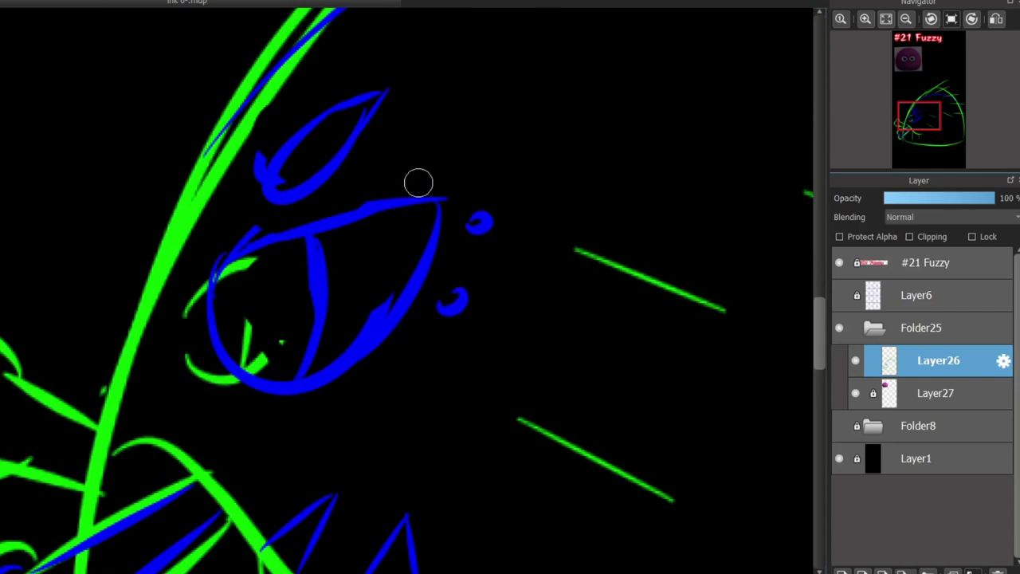
# Sketch a blue ground line behind the body's base and a wavy hill contour at the canvas bottom.
pyautogui.scroll(-4, 396, 186)
pyautogui.moveTo(550, 408); pyautogui.dragTo(691, 414)
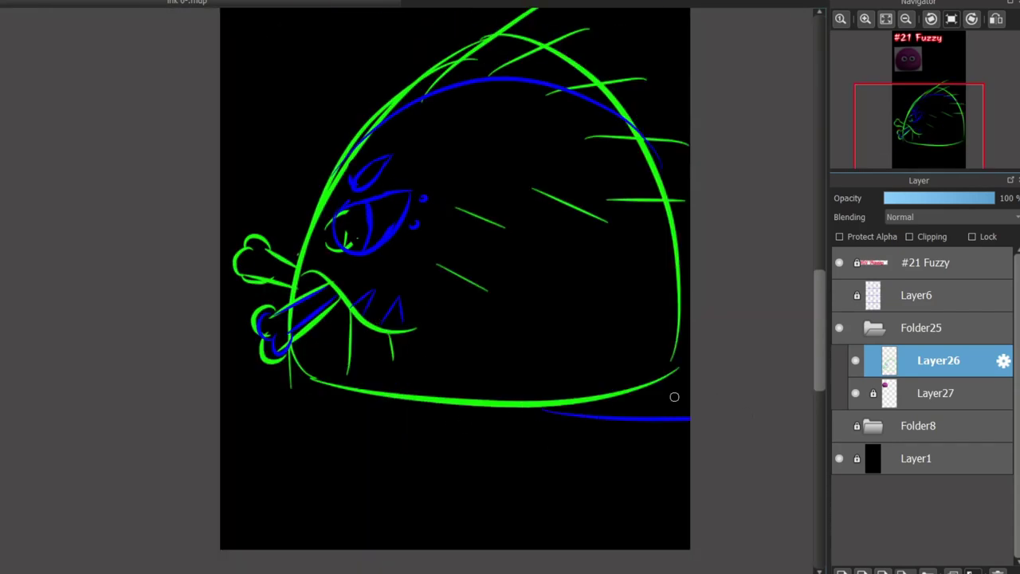
pyautogui.moveTo(266, 550)
pyautogui.mouseDown()
pyautogui.moveTo(410, 517)
pyautogui.moveTo(615, 492)
pyautogui.mouseUp()
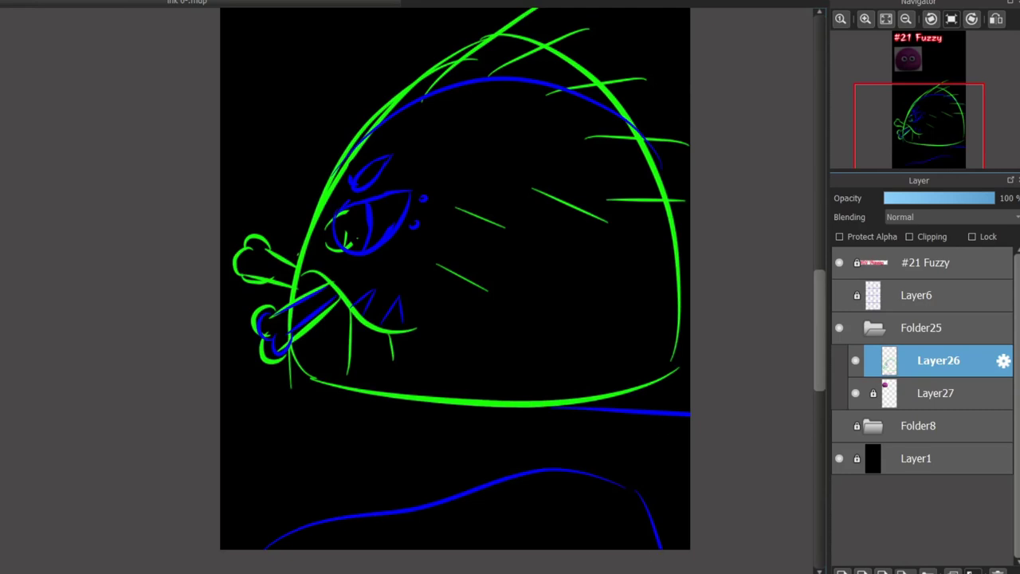
# Draw backswept blue fur strokes along the new back contour, from the forehead down to the rear.
pyautogui.scroll(-3, 454, 287)
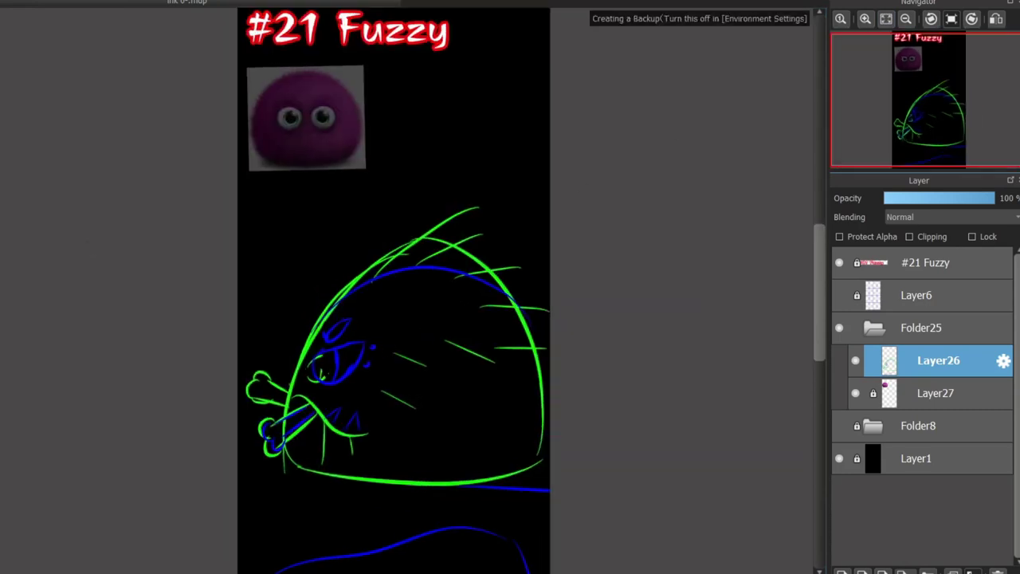
pyautogui.scroll(5, 454, 287)
pyautogui.moveTo(317, 243); pyautogui.dragTo(355, 177)
pyautogui.moveTo(377, 237); pyautogui.dragTo(479, 141)
pyautogui.moveTo(454, 231); pyautogui.dragTo(598, 159)
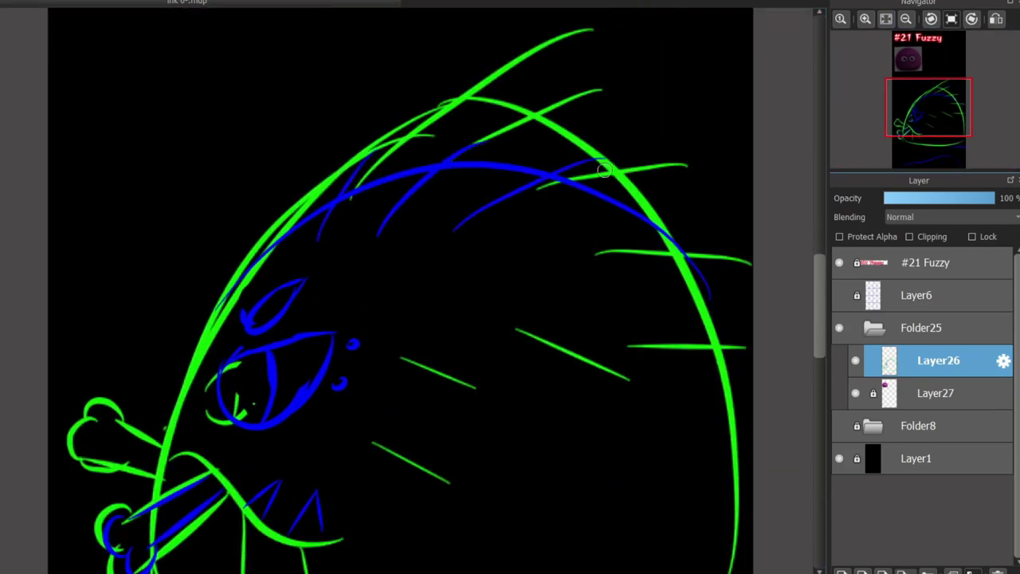
pyautogui.moveTo(542, 240); pyautogui.dragTo(654, 214)
pyautogui.moveTo(598, 254); pyautogui.dragTo(713, 269)
pyautogui.moveTo(636, 303); pyautogui.dragTo(750, 367)
pyautogui.scroll(-3, 809, 308)
pyautogui.moveTo(670, 231); pyautogui.dragTo(727, 265)
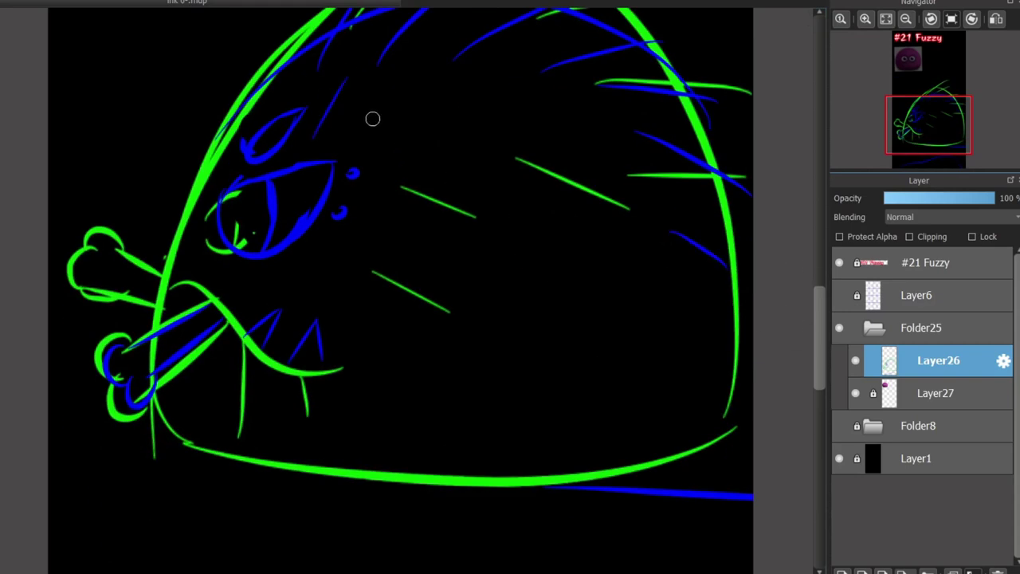
# Fill the body's interior with blue fur strokes fanning backward and downward from the face.
pyautogui.moveTo(361, 128); pyautogui.dragTo(421, 88)
pyautogui.moveTo(416, 144); pyautogui.dragTo(539, 105)
pyautogui.moveTo(452, 171); pyautogui.dragTo(574, 174)
pyautogui.moveTo(412, 217); pyautogui.dragTo(491, 238)
pyautogui.moveTo(352, 248); pyautogui.dragTo(414, 279)
pyautogui.moveTo(567, 244); pyautogui.dragTo(654, 309)
pyautogui.moveTo(490, 319); pyautogui.dragTo(558, 396)
pyautogui.moveTo(402, 376); pyautogui.dragTo(435, 436)
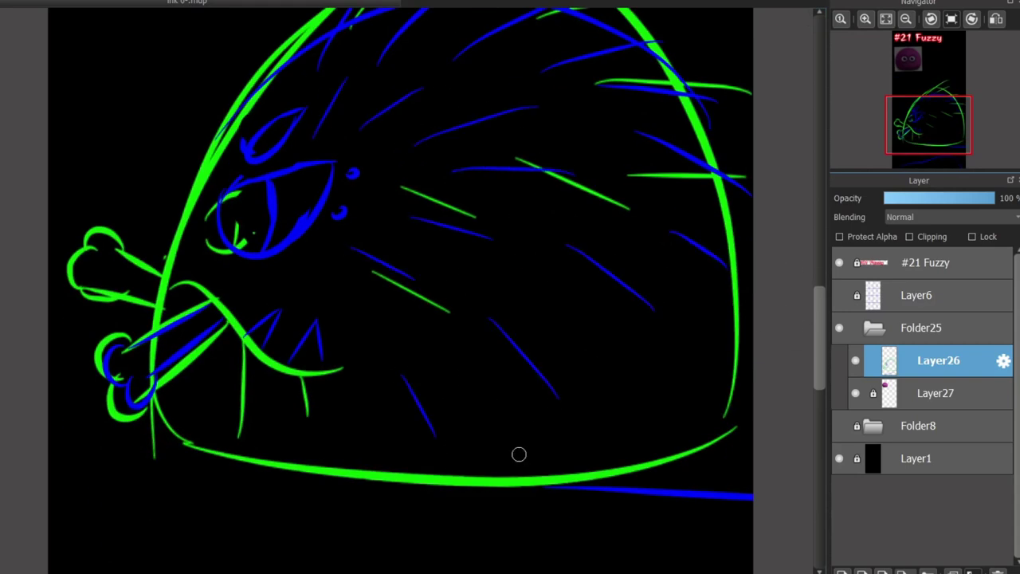
# Refine the eye in blue with a narrow slit pupil inside a rounded iris.
pyautogui.scroll(-3, 809, 365)
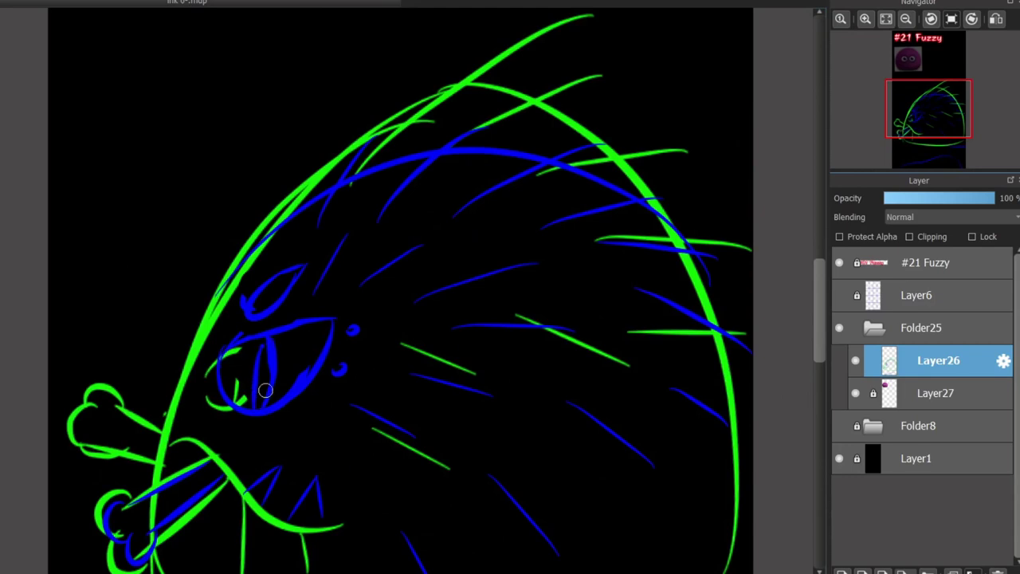
pyautogui.scroll(5, 263, 387)
pyautogui.moveTo(266, 266)
pyautogui.mouseDown()
pyautogui.moveTo(284, 406)
pyautogui.moveTo(292, 287)
pyautogui.moveTo(271, 413)
pyautogui.moveTo(321, 345)
pyautogui.mouseUp()
pyautogui.hotkey('ctrl', 'z')
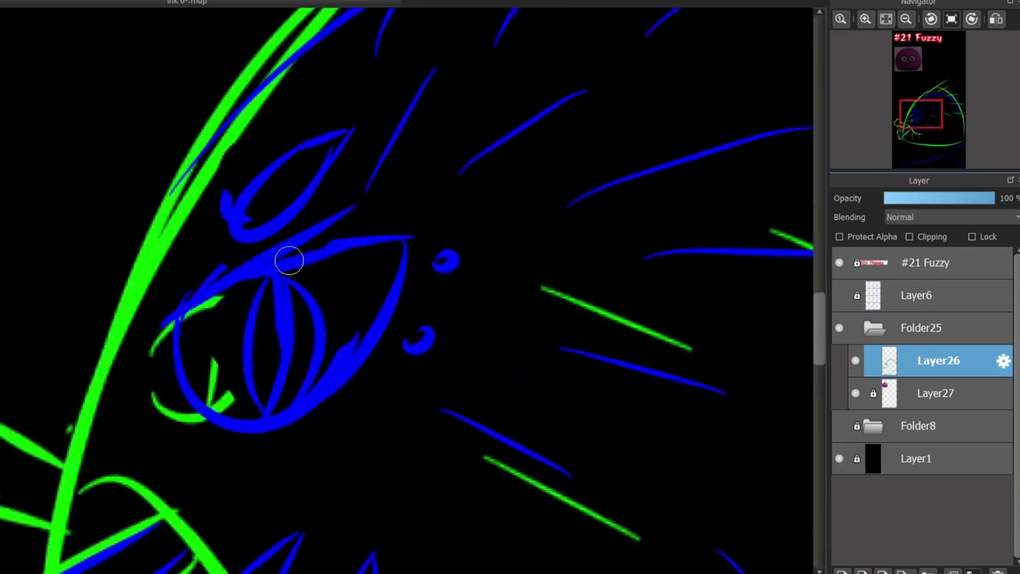
# Replace the brow with a slanted pointed shape closer to the forehead outline.
pyautogui.moveTo(154, 343); pyautogui.dragTo(359, 176)
pyautogui.hotkey('ctrl', 'z')
pyautogui.moveTo(226, 206)
pyautogui.mouseDown()
pyautogui.moveTo(275, 243)
pyautogui.moveTo(278, 221)
pyautogui.moveTo(215, 183)
pyautogui.mouseUp()
pyautogui.press('e')
pyautogui.press('b')
pyautogui.moveTo(307, 179); pyautogui.dragTo(238, 225)
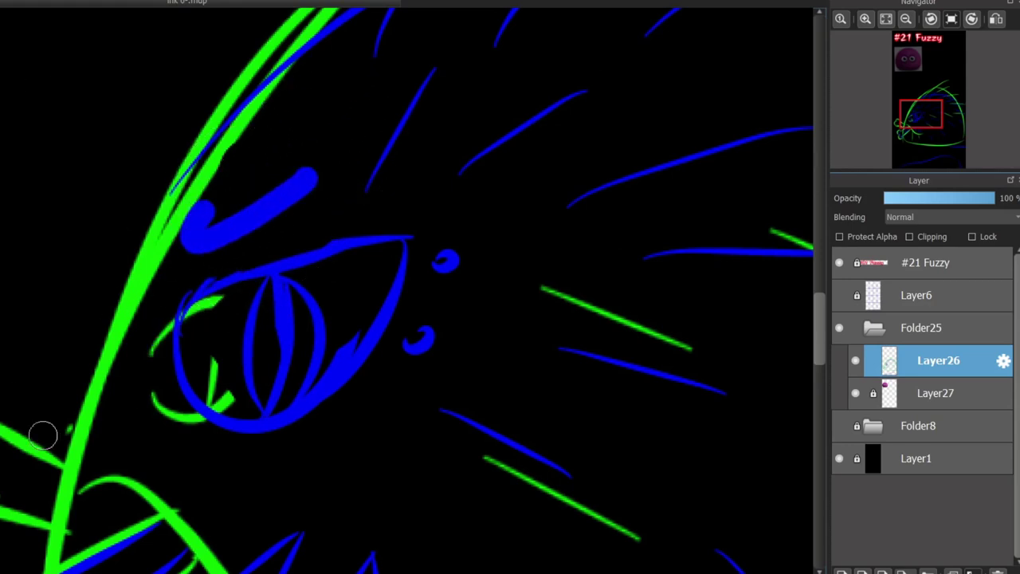
pyautogui.hotkey('ctrl', 'z')
pyautogui.moveTo(260, 158)
pyautogui.mouseDown()
pyautogui.moveTo(177, 244)
pyautogui.moveTo(298, 172)
pyautogui.mouseUp()
pyautogui.moveTo(240, 188)
pyautogui.mouseDown()
pyautogui.moveTo(300, 158)
pyautogui.moveTo(308, 200)
pyautogui.moveTo(333, 237)
pyautogui.mouseUp()
# Mark a short line in front of the eye and add blue fur strokes at the body's lower rear.
pyautogui.scroll(-3, 334, 227)
pyautogui.scroll(2, 210, 329)
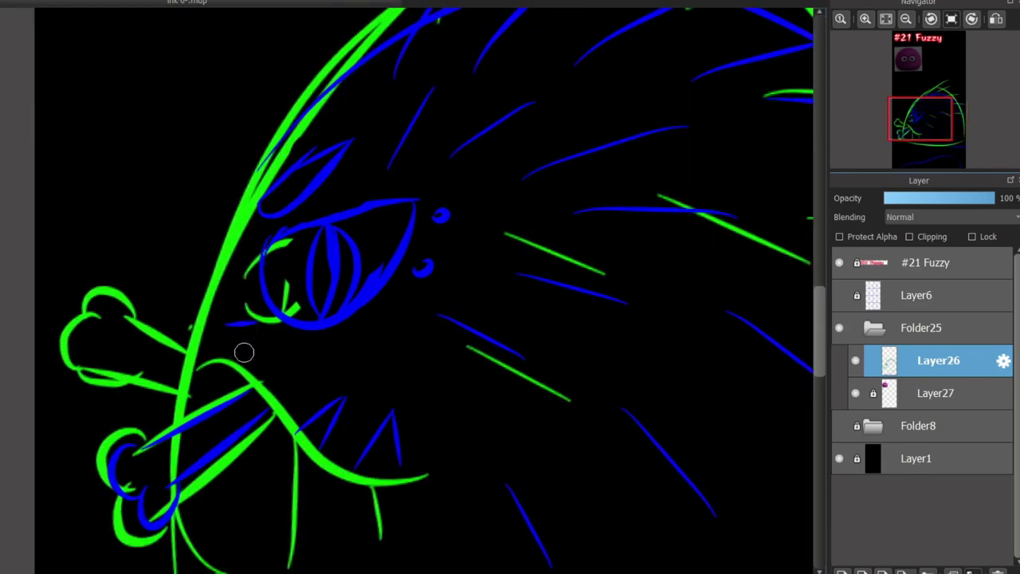
pyautogui.scroll(-3, 199, 343)
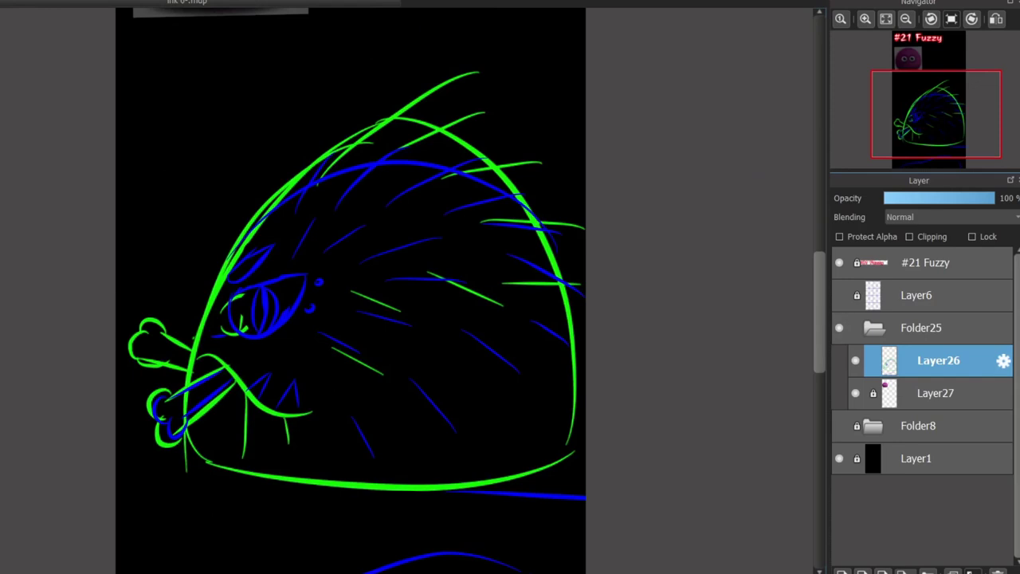
pyautogui.scroll(-3, 714, 336)
pyautogui.scroll(-3, 801, 362)
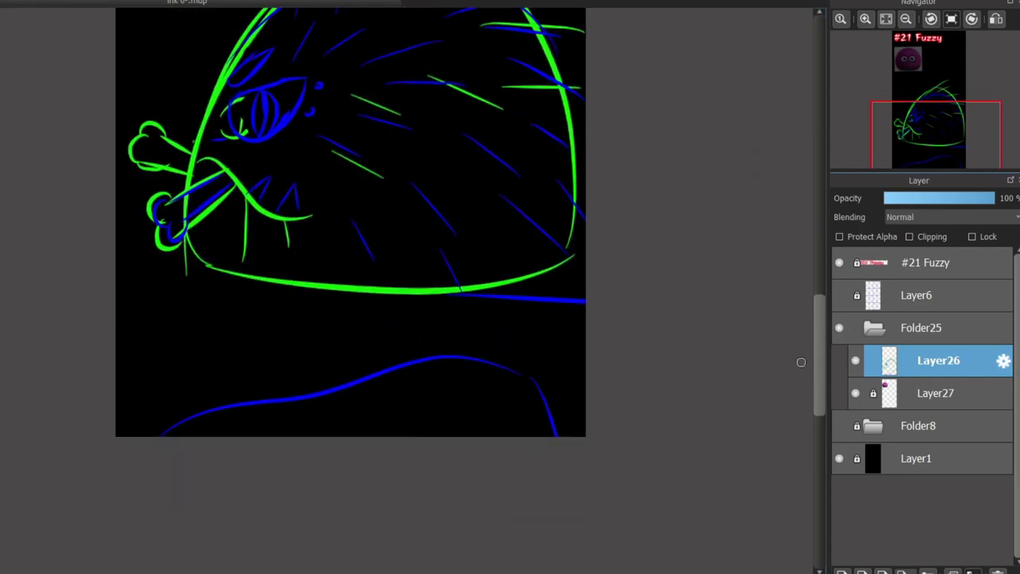
# Lower the sketch layer's opacity to 54%, lock it, and add a new layer above it.
pyautogui.scroll(6, 810, 327)
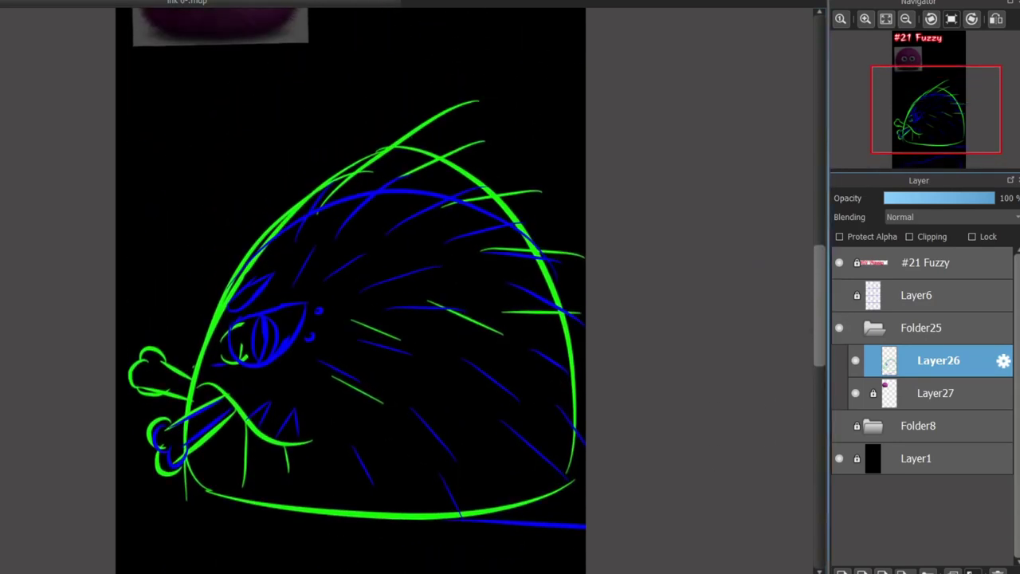
pyautogui.moveTo(994, 197)
pyautogui.mouseDown()
pyautogui.moveTo(905, 197)
pyautogui.moveTo(944, 198)
pyautogui.mouseUp()
pyautogui.click(972, 237)
pyautogui.hotkey('ctrl', 'shift', 'n')
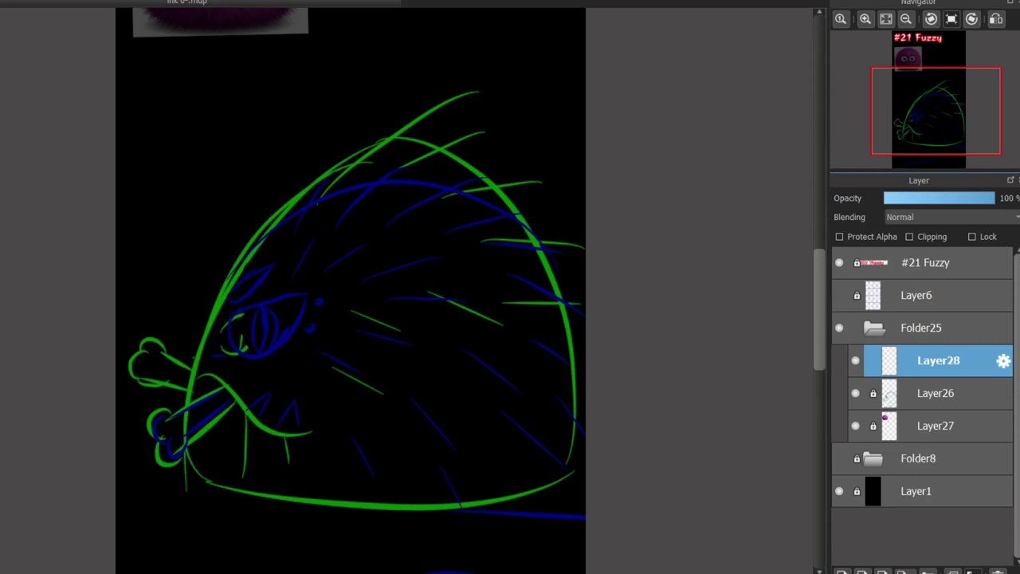
# Unlock Layer26 and erase the green rough's peak where it rises above the blue dome.
pyautogui.scroll(-3, 301, 426)
pyautogui.scroll(4, 302, 427)
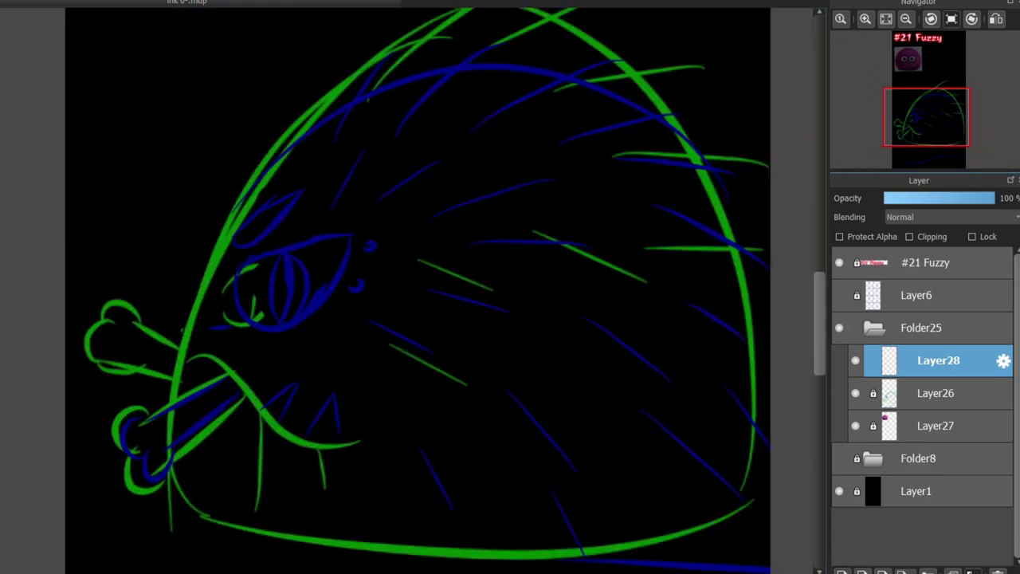
pyautogui.moveTo(390, 148); pyautogui.dragTo(390, 284)
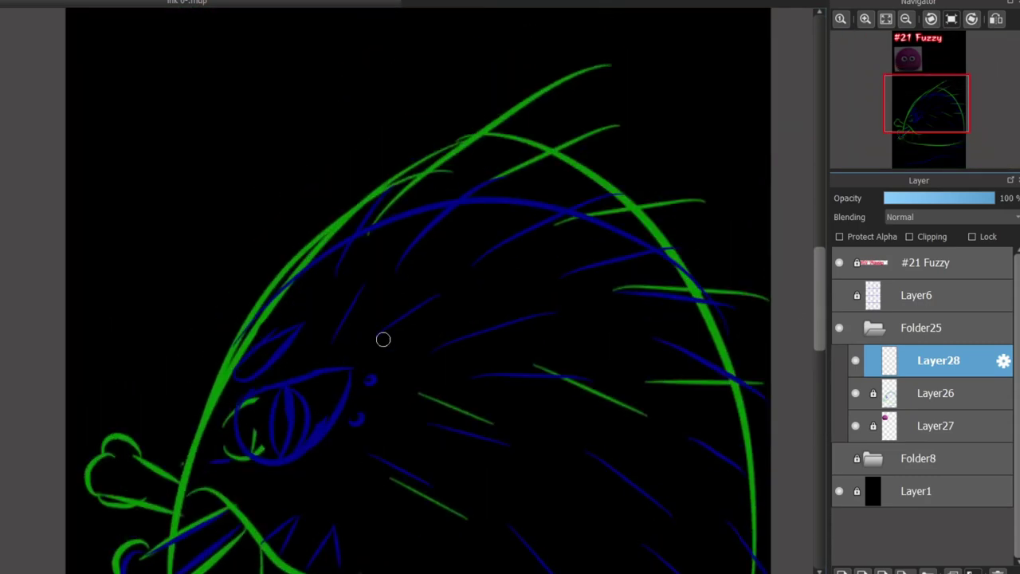
pyautogui.hotkey('ctrl', 'Down')
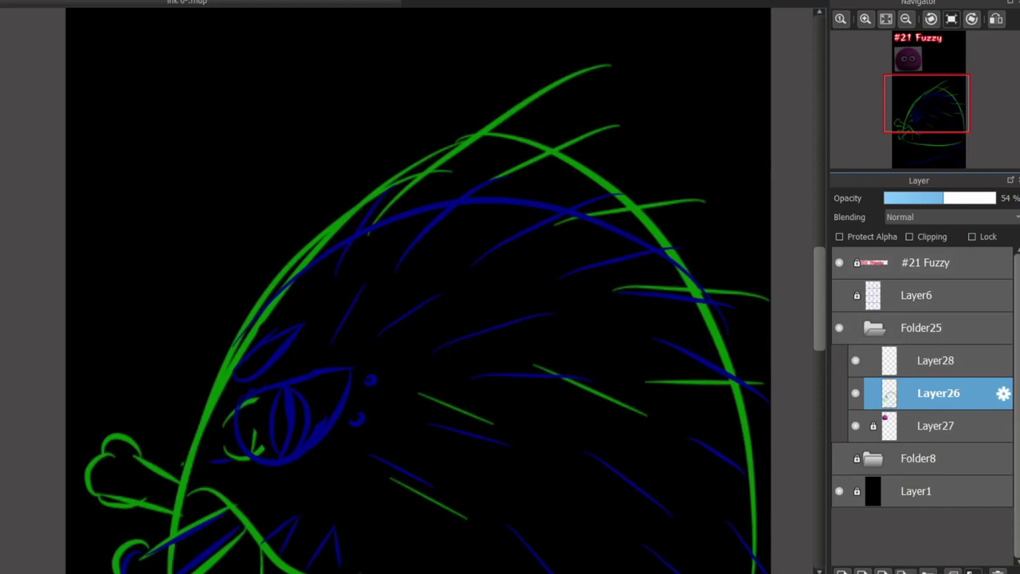
pyautogui.moveTo(343, 224)
pyautogui.mouseDown()
pyautogui.moveTo(426, 155)
pyautogui.moveTo(629, 204)
pyautogui.mouseUp()
pyautogui.scroll(-3, 788, 330)
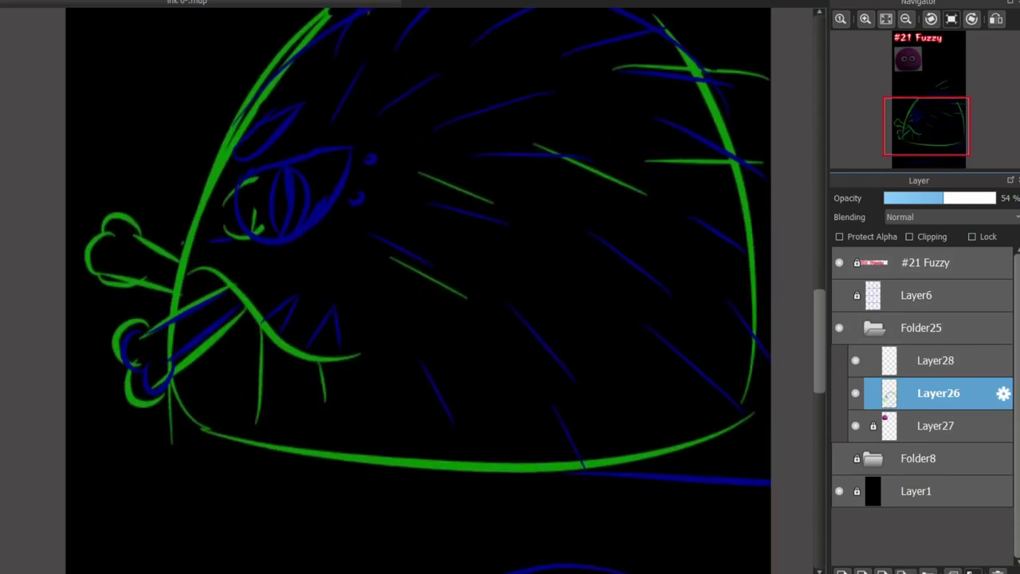
pyautogui.scroll(2, 419, 291)
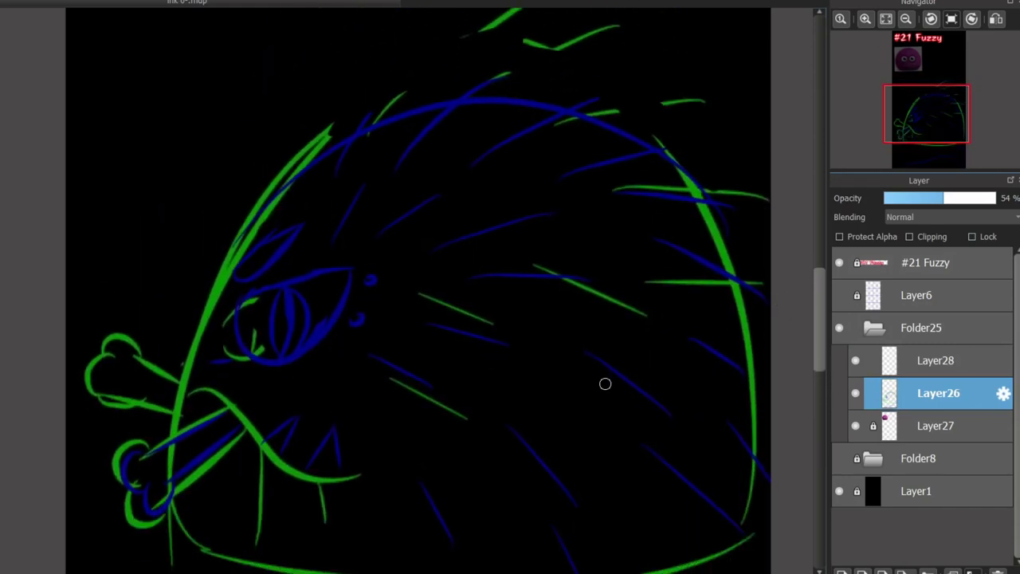
# Draw a small blue XXI mark below the eye, enclosed by a bar above and a bar below.
pyautogui.scroll(2, 323, 399)
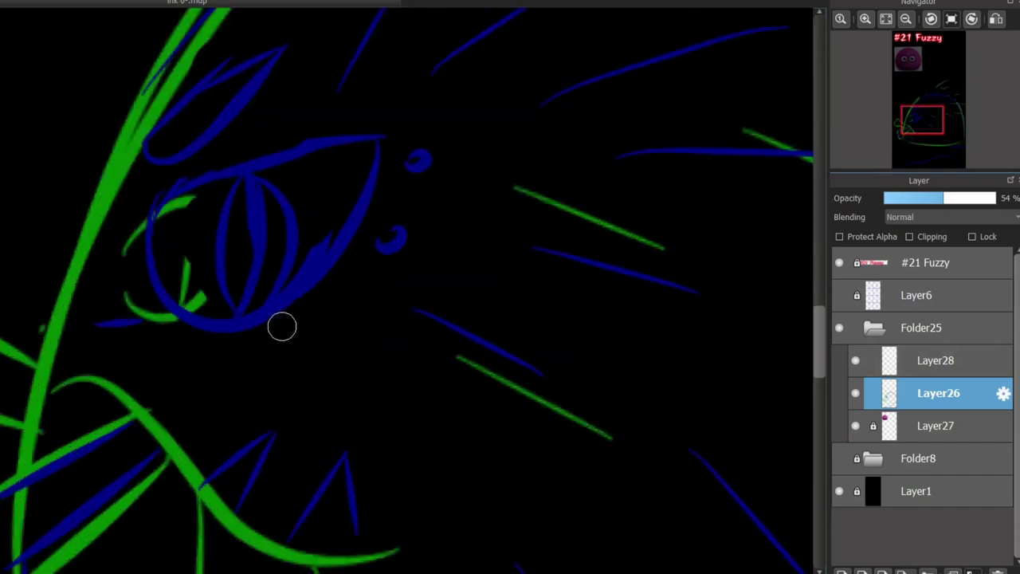
pyautogui.moveTo(282, 326)
pyautogui.mouseDown()
pyautogui.moveTo(326, 314)
pyautogui.moveTo(369, 322)
pyautogui.mouseUp()
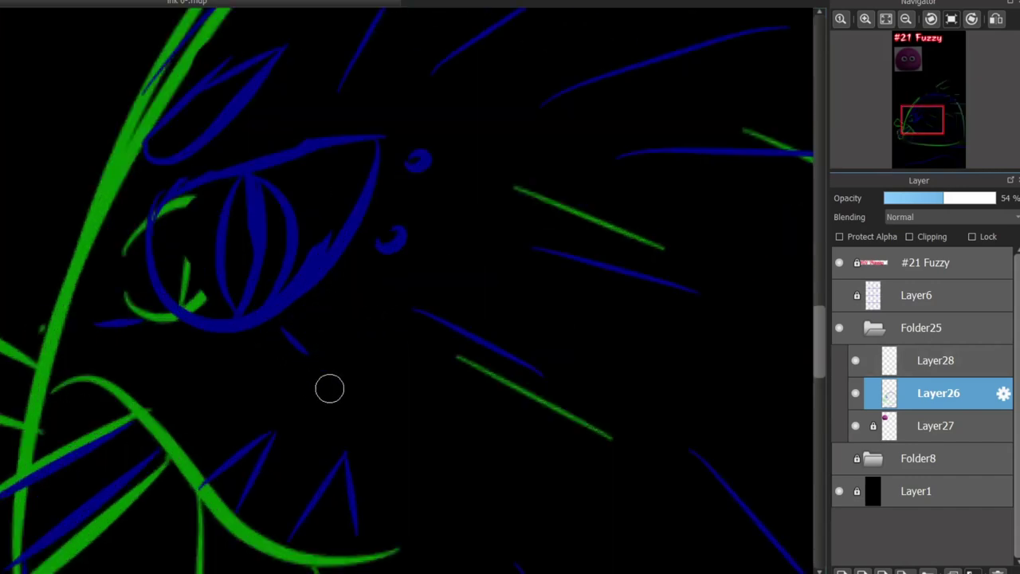
pyautogui.scroll(-2, 303, 314)
pyautogui.scroll(6, 295, 303)
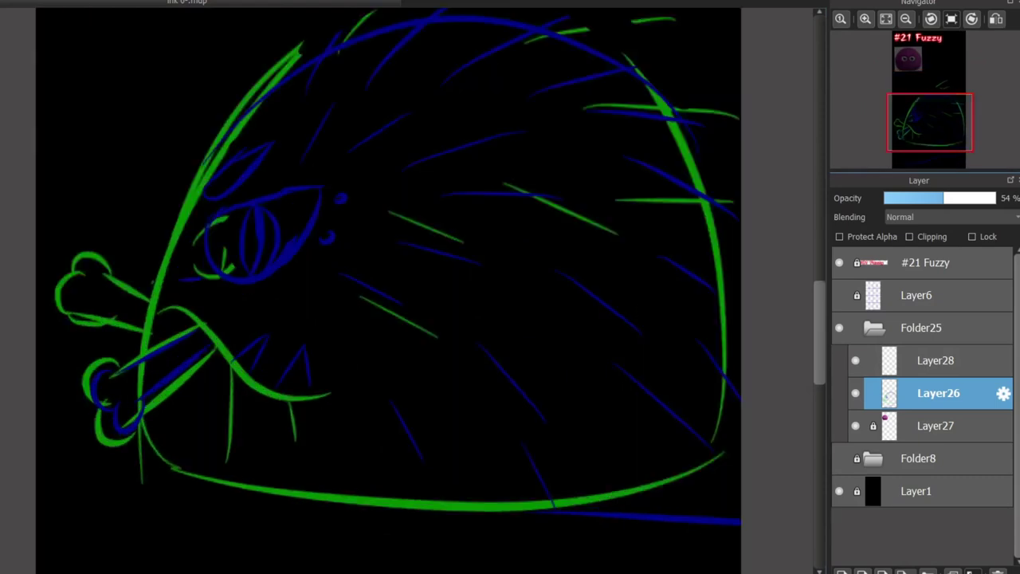
pyautogui.moveTo(205, 155); pyautogui.dragTo(263, 169)
pyautogui.moveTo(239, 128); pyautogui.dragTo(232, 206)
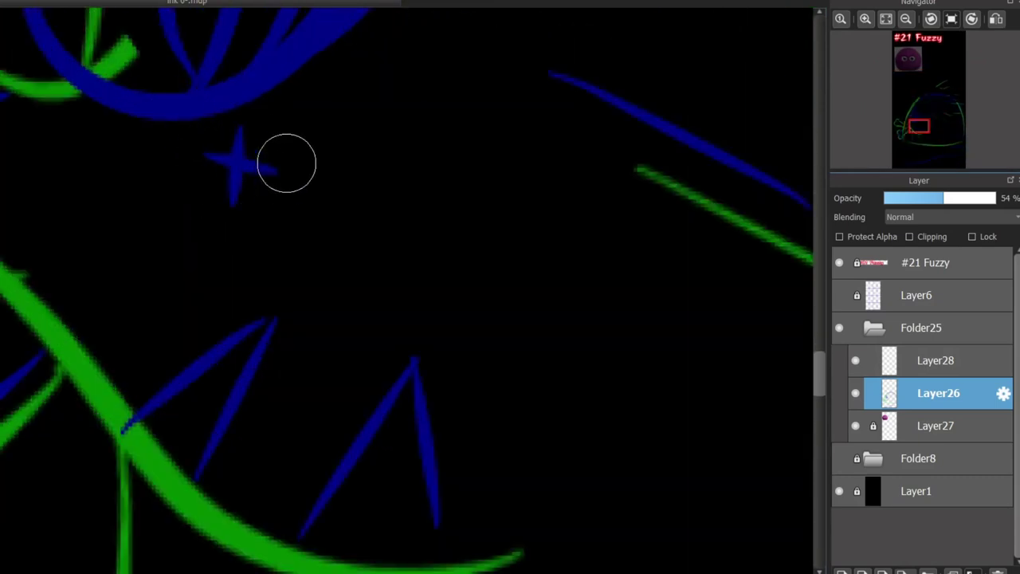
pyautogui.moveTo(259, 123); pyautogui.dragTo(327, 136)
pyautogui.moveTo(295, 115); pyautogui.dragTo(287, 169)
pyautogui.moveTo(319, 84); pyautogui.dragTo(358, 125)
pyautogui.moveTo(327, 64); pyautogui.dragTo(204, 156)
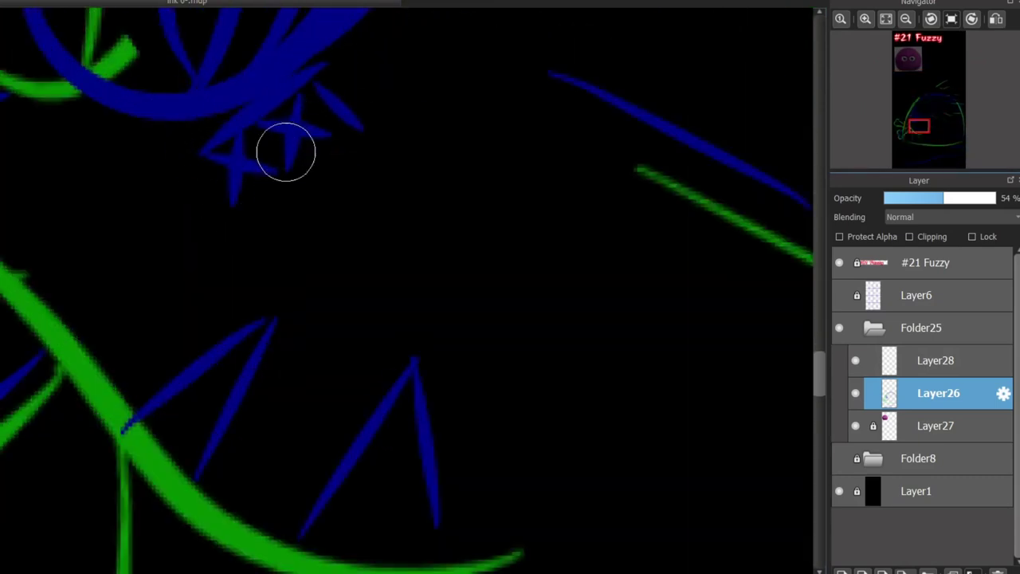
pyautogui.moveTo(379, 131)
pyautogui.mouseDown()
pyautogui.moveTo(235, 219)
pyautogui.moveTo(258, 149)
pyautogui.mouseUp()
pyautogui.scroll(-4, 258, 149)
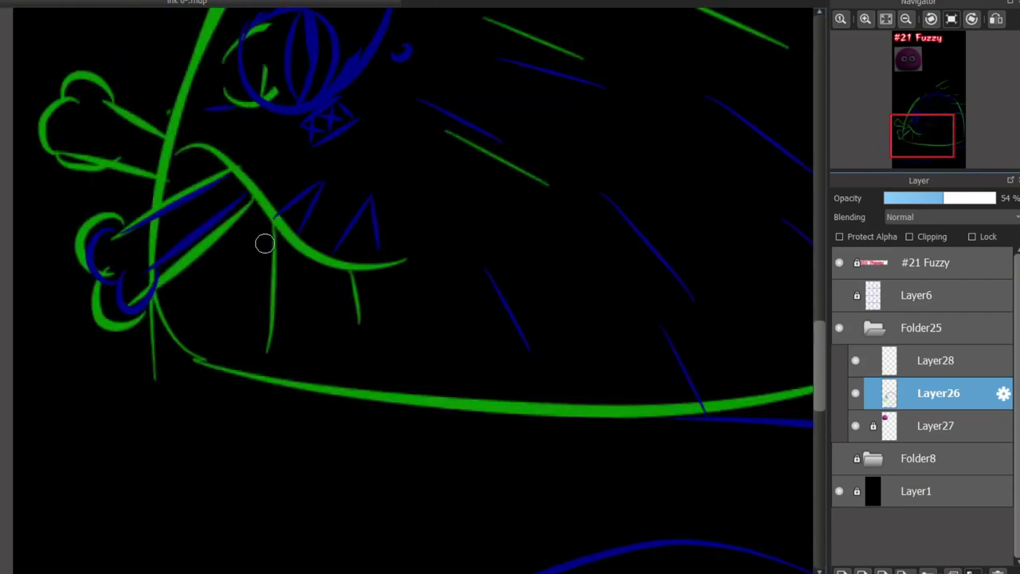
pyautogui.scroll(-2, 72, 234)
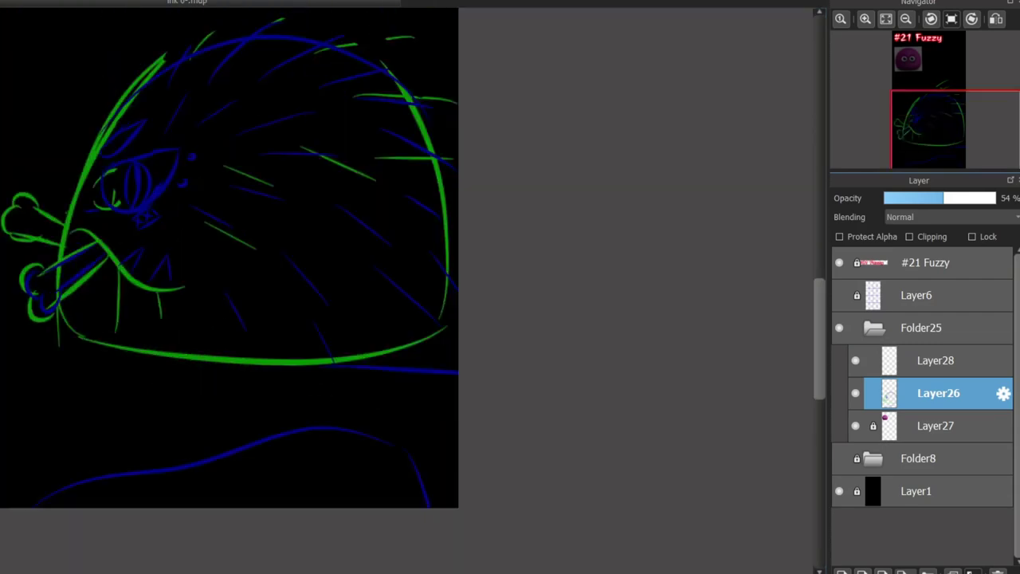
# Select the area around the XXI mark, keeping the eye's outline out of the selection.
pyautogui.scroll(6, 72, 234)
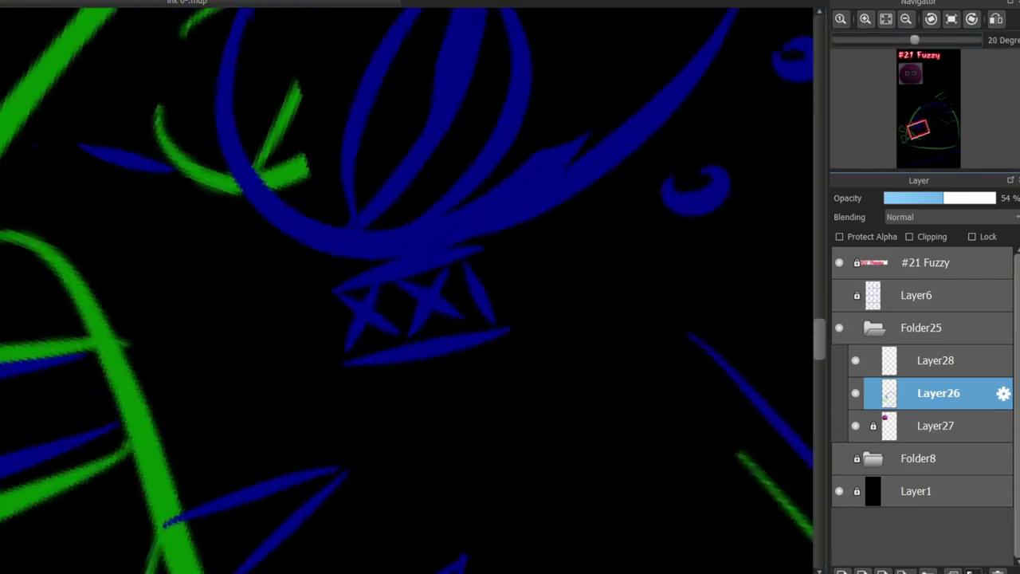
pyautogui.moveTo(505, 422); pyautogui.dragTo(394, 375)
pyautogui.moveTo(405, 259); pyautogui.dragTo(720, 397)
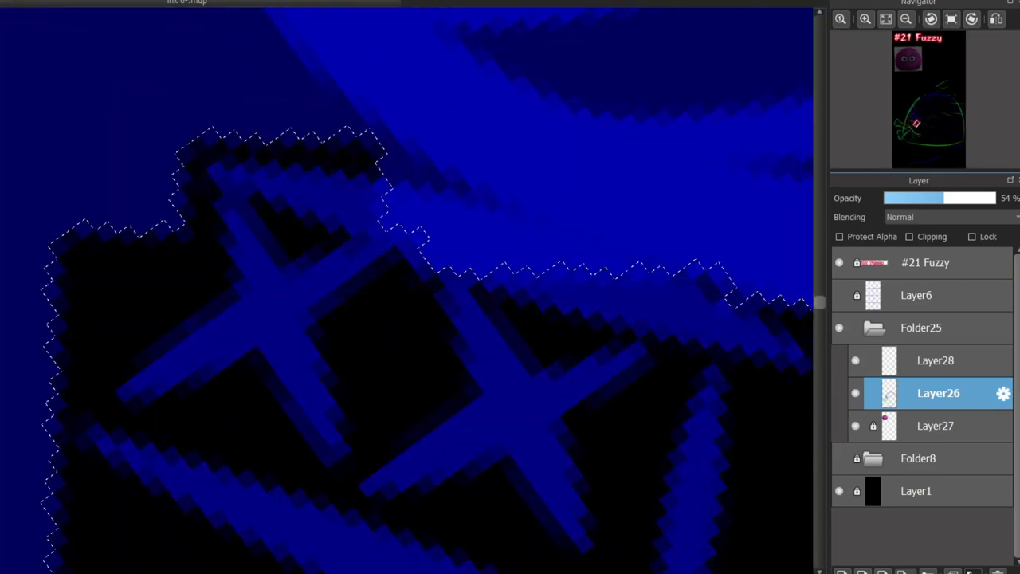
pyautogui.moveTo(424, 204); pyautogui.dragTo(452, 242)
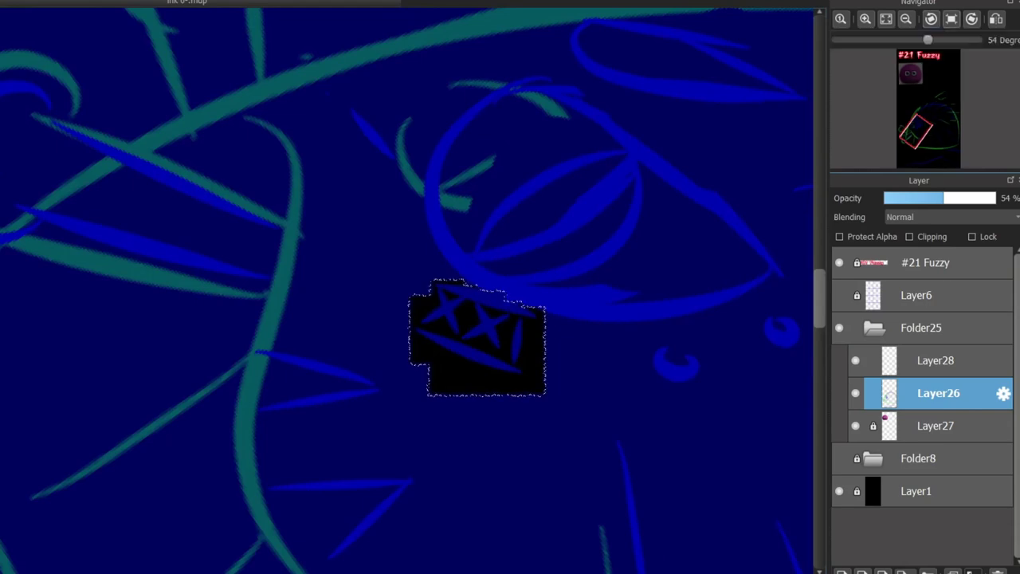
# Rotate the selected XXI mark slightly clockwise with free transform off, and return to Layer28.
pyautogui.hotkey('ctrl', 't')
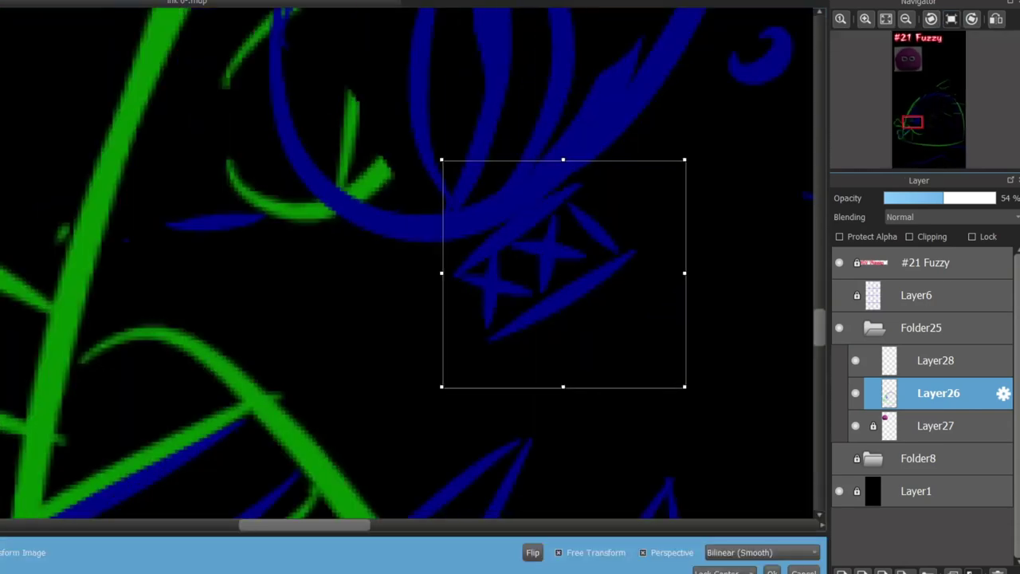
pyautogui.moveTo(715, 187)
pyautogui.mouseDown()
pyautogui.moveTo(729, 196)
pyautogui.moveTo(706, 196)
pyautogui.moveTo(731, 195)
pyautogui.mouseUp()
pyautogui.click(559, 553)
pyautogui.moveTo(688, 160); pyautogui.dragTo(765, 191)
pyautogui.scroll(-5, 594, 286)
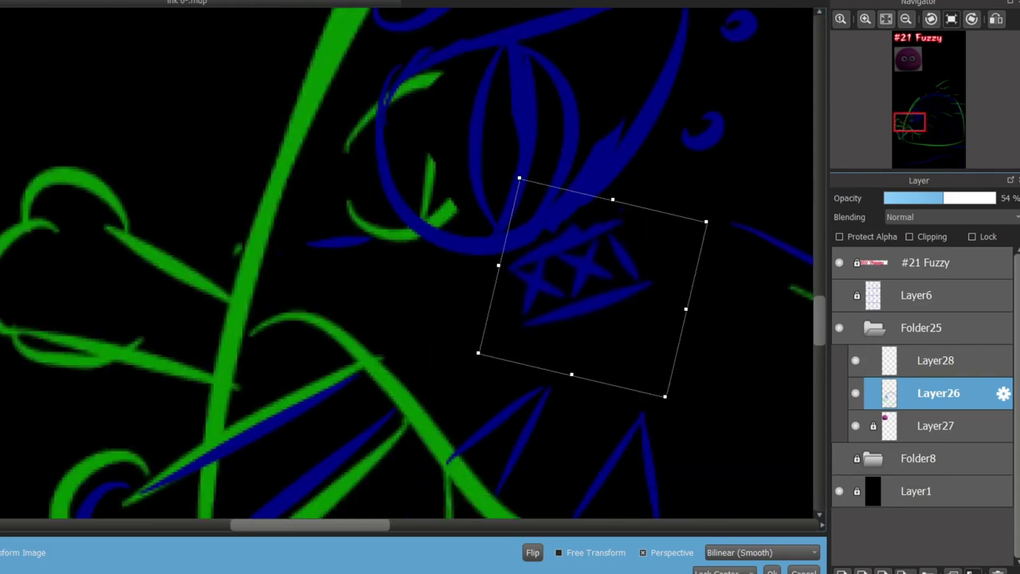
pyautogui.press('Return')
pyautogui.hotkey('ctrl', 'd')
pyautogui.scroll(-2, 594, 287)
pyautogui.scroll(4, 315, 405)
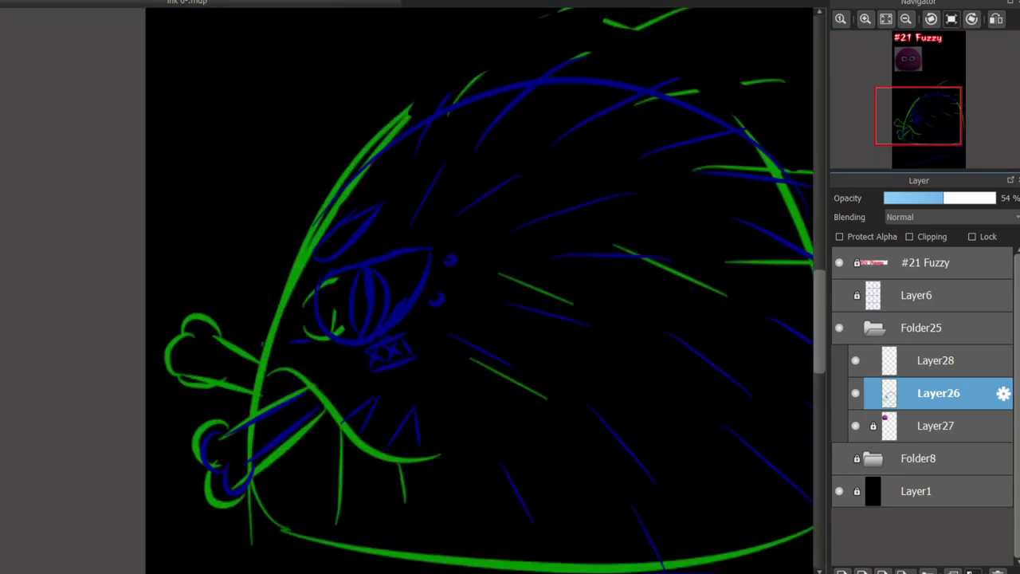
pyautogui.click(938, 360)
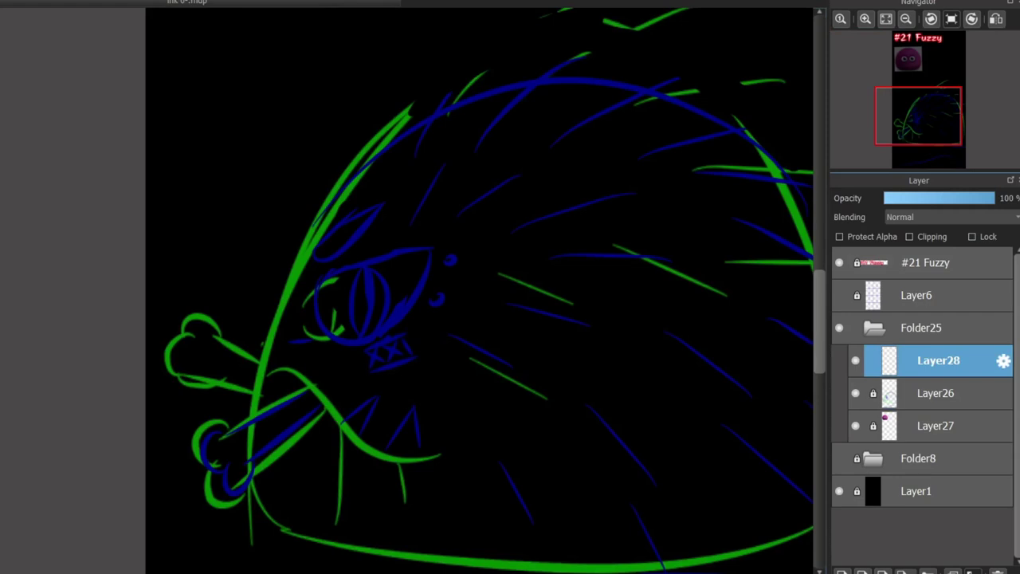
pyautogui.moveTo(281, 395); pyautogui.dragTo(425, 353)
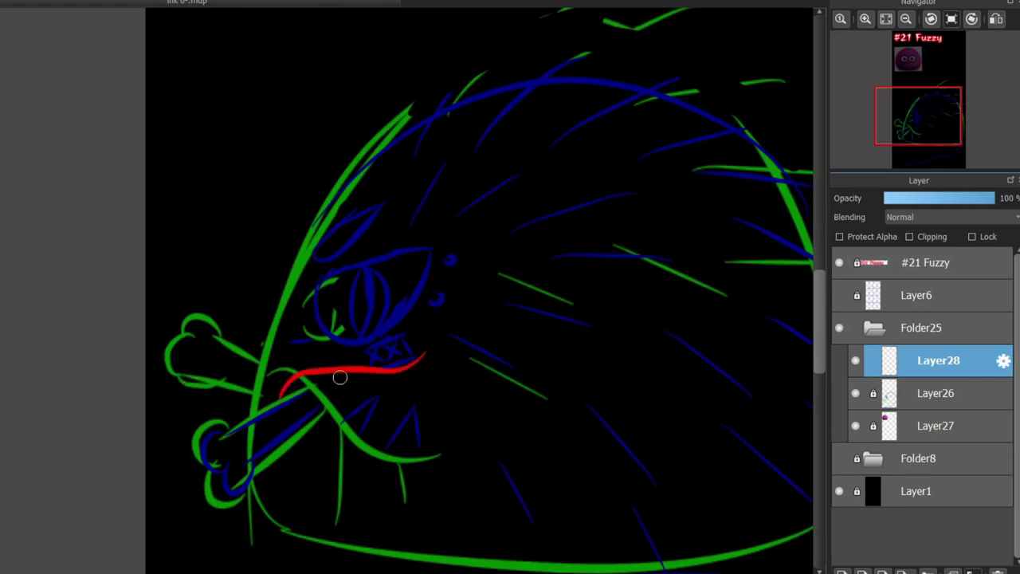
pyautogui.hotkey('ctrl', 'z')
pyautogui.moveTo(320, 373); pyautogui.dragTo(422, 358)
pyautogui.hotkey('ctrl', 'z')
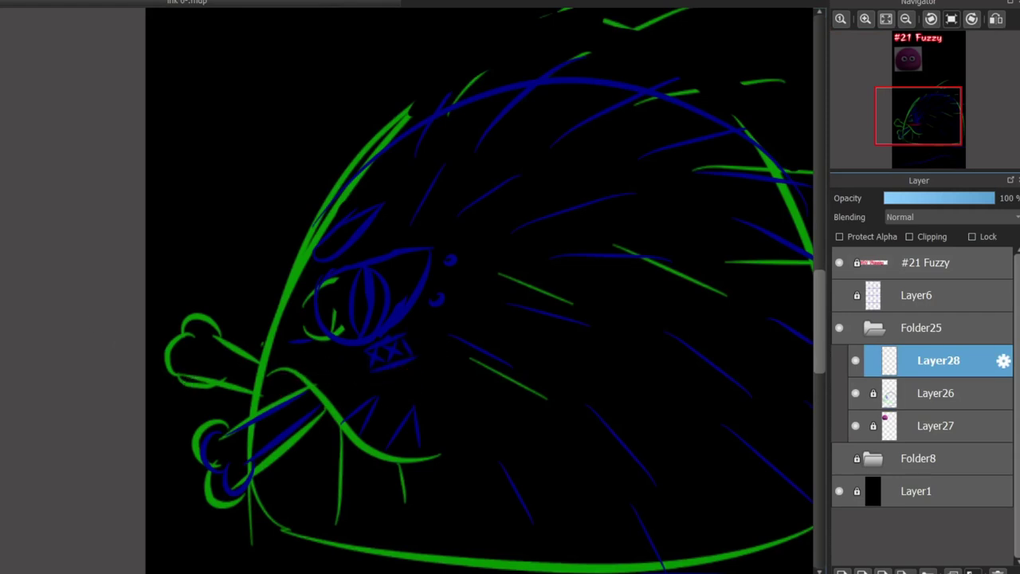
# Ink the monster's body outline in white on Layer28, following the blue dome and the green base.
pyautogui.moveTo(251, 448); pyautogui.dragTo(524, 130)
pyautogui.hotkey('ctrl', 'z')
pyautogui.moveTo(558, 83)
pyautogui.mouseDown()
pyautogui.moveTo(335, 182)
pyautogui.moveTo(381, 553)
pyautogui.moveTo(480, 535)
pyautogui.mouseUp()
pyautogui.hscroll(3, 388, 529)
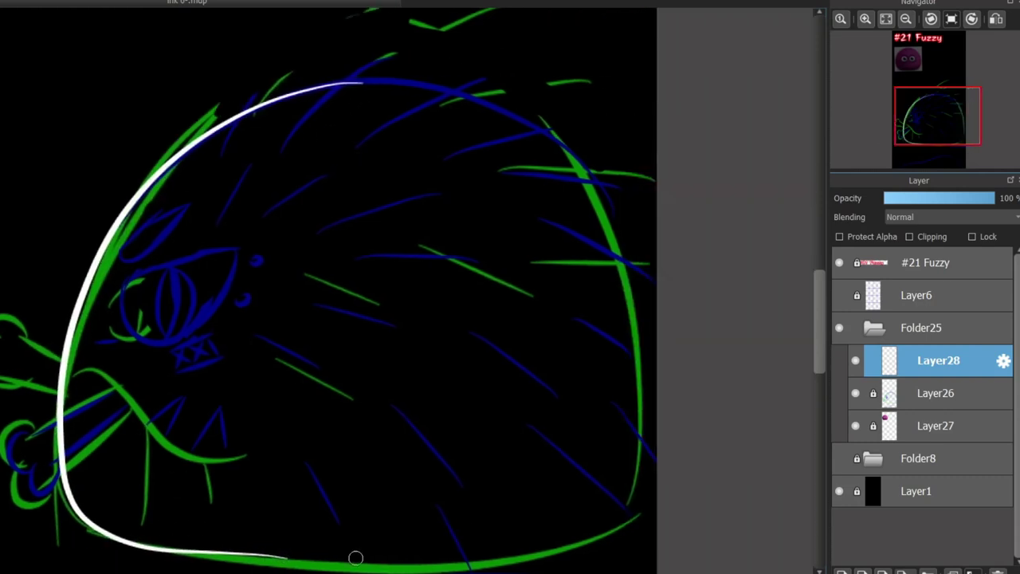
pyautogui.moveTo(297, 561)
pyautogui.mouseDown()
pyautogui.moveTo(569, 547)
pyautogui.moveTo(639, 467)
pyautogui.mouseUp()
pyautogui.moveTo(370, 82)
pyautogui.mouseDown()
pyautogui.moveTo(578, 193)
pyautogui.moveTo(563, 141)
pyautogui.moveTo(637, 468)
pyautogui.mouseUp()
pyautogui.hotkey('ctrl', 'z')
# Ink the curved mouth line in white from the front of the body back and down into the face.
pyautogui.hscroll(-3, 425, 570)
pyautogui.scroll(3, 276, 296)
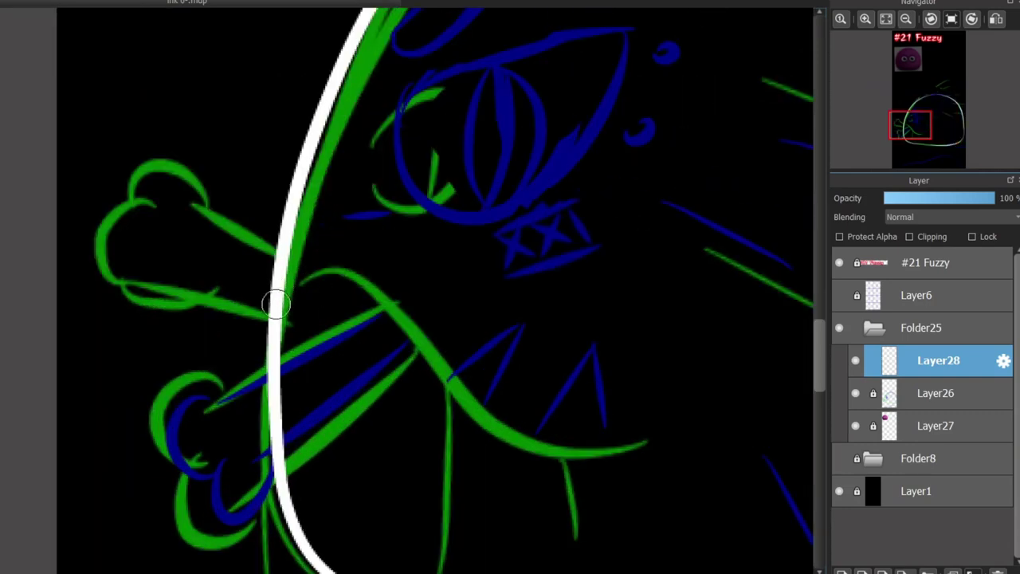
pyautogui.moveTo(276, 295); pyautogui.dragTo(627, 456)
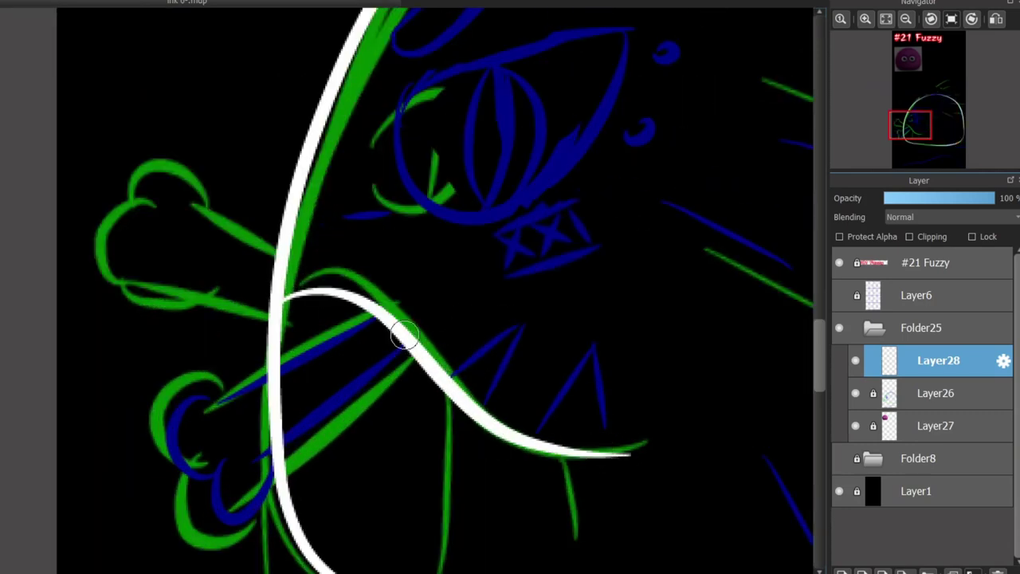
# Try inking two pointed white teeth rising from the mouth line.
pyautogui.moveTo(411, 335); pyautogui.dragTo(505, 311)
pyautogui.moveTo(506, 312); pyautogui.dragTo(478, 409)
pyautogui.hotkey('ctrl', 'z')
pyautogui.hotkey('ctrl', 'z')
pyautogui.moveTo(506, 311)
pyautogui.mouseDown()
pyautogui.moveTo(481, 412)
pyautogui.moveTo(506, 314)
pyautogui.moveTo(487, 412)
pyautogui.moveTo(588, 338)
pyautogui.mouseUp()
pyautogui.hotkey('ctrl', 'z')
pyautogui.moveTo(588, 338); pyautogui.dragTo(584, 421)
pyautogui.scroll(-3, 478, 431)
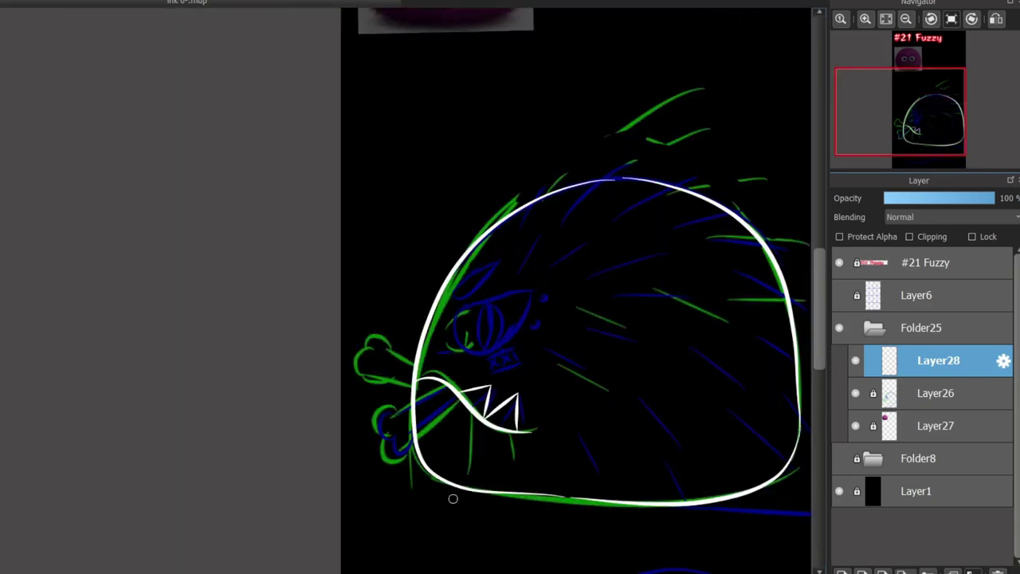
pyautogui.scroll(3, 409, 484)
pyautogui.hotkey('ctrl', 'z')
pyautogui.hotkey('ctrl', 'z')
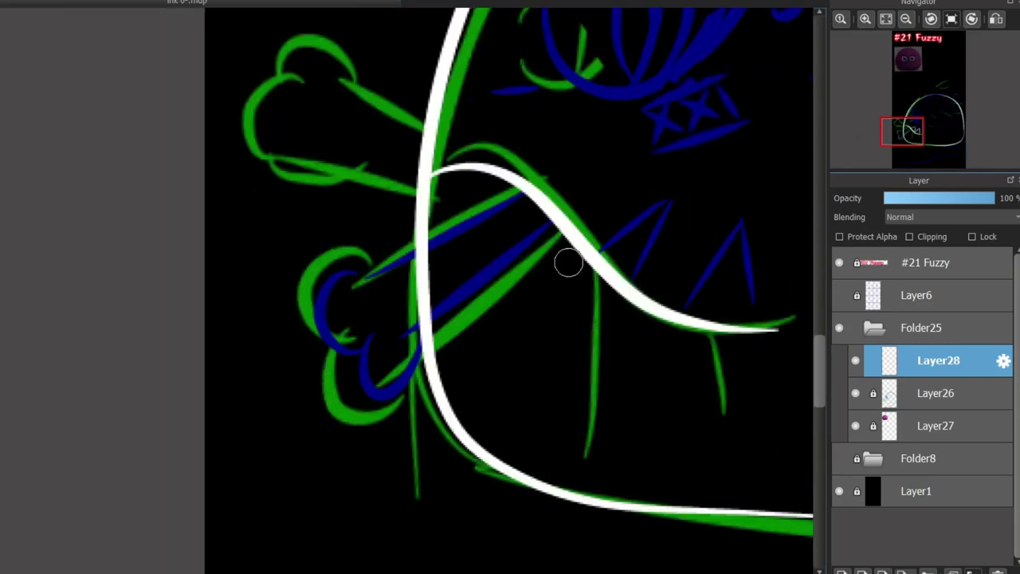
# Ink the pointed brow and the teardrop-shaped eye outline in white over the blue sketch.
pyautogui.scroll(-1, 566, 262)
pyautogui.scroll(1, 296, 117)
pyautogui.moveTo(293, 116)
pyautogui.mouseDown()
pyautogui.moveTo(241, 139)
pyautogui.moveTo(305, 119)
pyautogui.mouseUp()
pyautogui.moveTo(496, 163)
pyautogui.mouseDown()
pyautogui.moveTo(182, 273)
pyautogui.moveTo(350, 384)
pyautogui.moveTo(464, 173)
pyautogui.mouseUp()
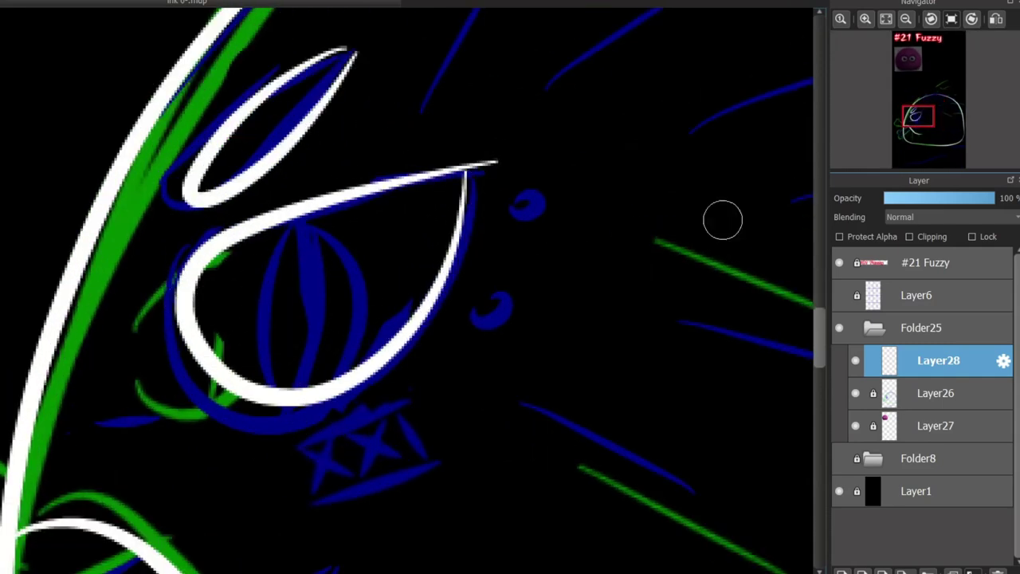
# Ink a white ground line from the body's lower rear out to the canvas edge.
pyautogui.moveTo(722, 220)
pyautogui.mouseDown()
pyautogui.moveTo(447, 96)
pyautogui.moveTo(183, 16)
pyautogui.mouseUp()
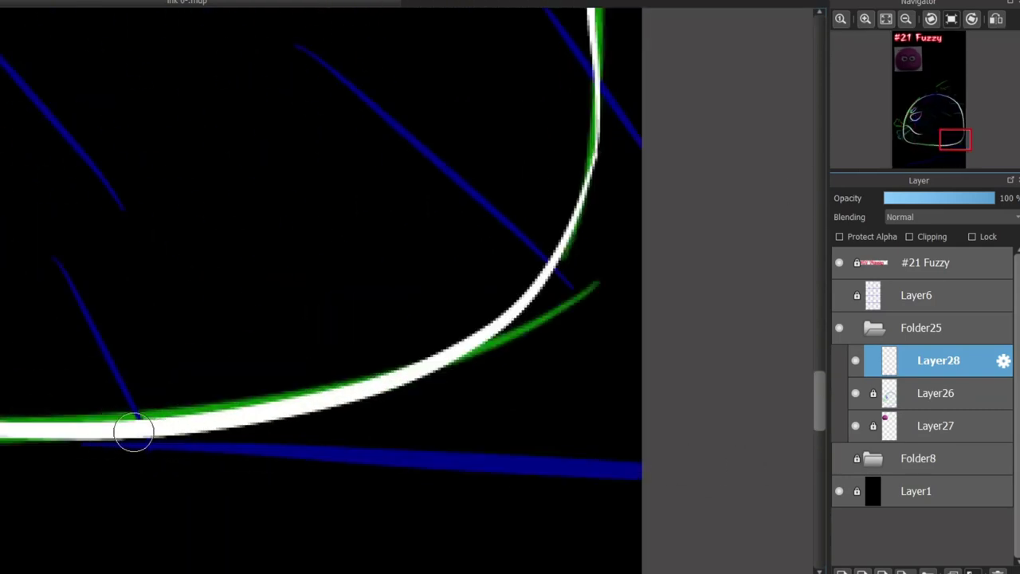
pyautogui.moveTo(133, 432); pyautogui.dragTo(738, 515)
pyautogui.hotkey('ctrl', 'z')
pyautogui.moveTo(120, 430)
pyautogui.mouseDown()
pyautogui.moveTo(683, 492)
pyautogui.moveTo(585, 491)
pyautogui.moveTo(537, 465)
pyautogui.mouseUp()
pyautogui.hotkey('ctrl', 'z')
pyautogui.scroll(-3, 253, 314)
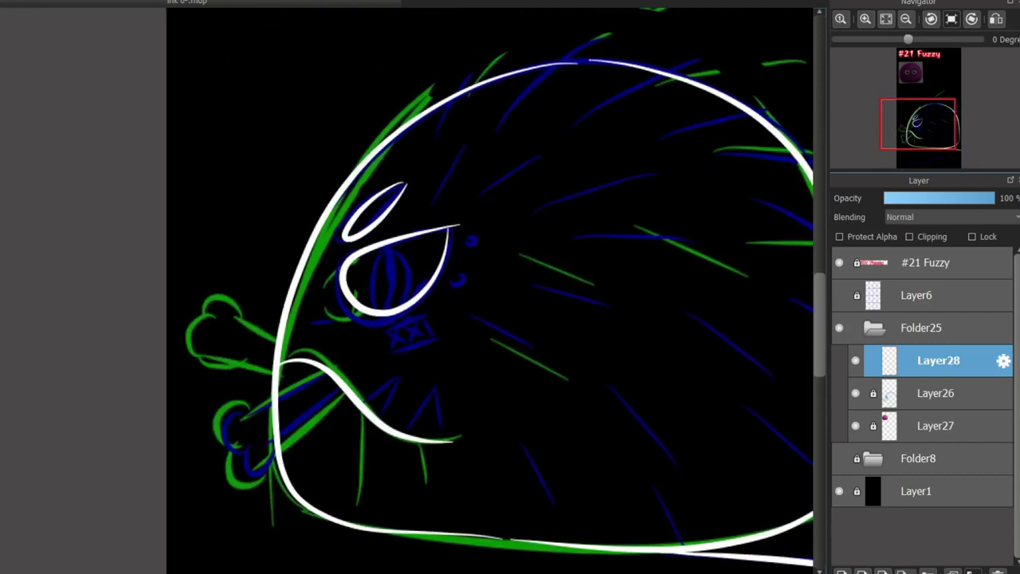
# Ink white fur strokes across the body's top and back, fanning backward and down along the outline.
pyautogui.moveTo(456, 211); pyautogui.dragTo(421, 205)
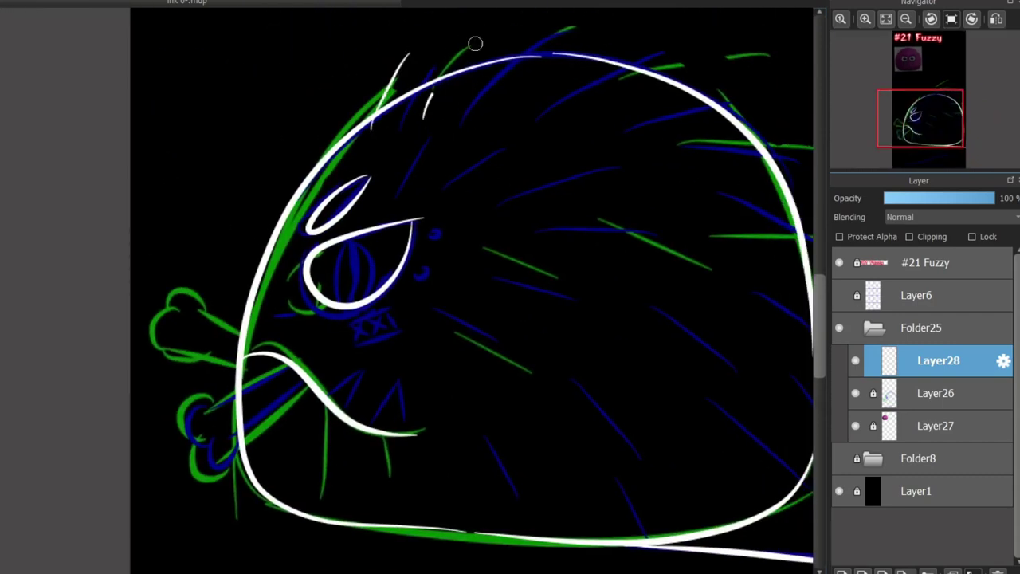
pyautogui.moveTo(775, 108); pyautogui.dragTo(550, 112)
pyautogui.moveTo(490, 142); pyautogui.dragTo(582, 161)
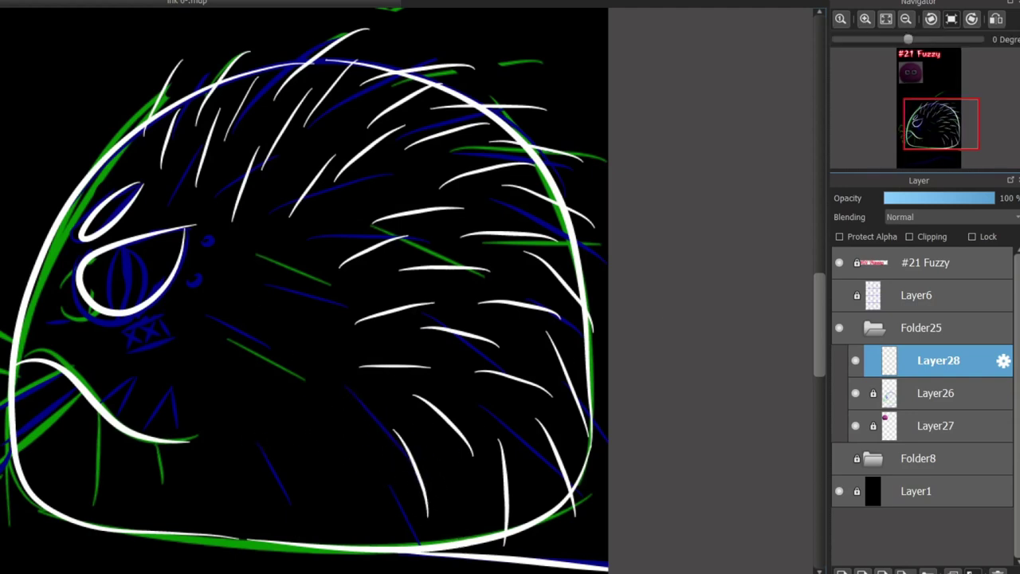
# Ink the upper and lower edges of the upper bone's shaft in white, ending at the body outline.
pyautogui.scroll(3, 251, 252)
pyautogui.hscroll(-3, 36, 298)
pyautogui.scroll(4, 113, 266)
pyautogui.moveTo(208, 300)
pyautogui.mouseDown()
pyautogui.moveTo(375, 373)
pyautogui.moveTo(196, 323)
pyautogui.mouseUp()
pyautogui.hotkey('ctrl', 'z')
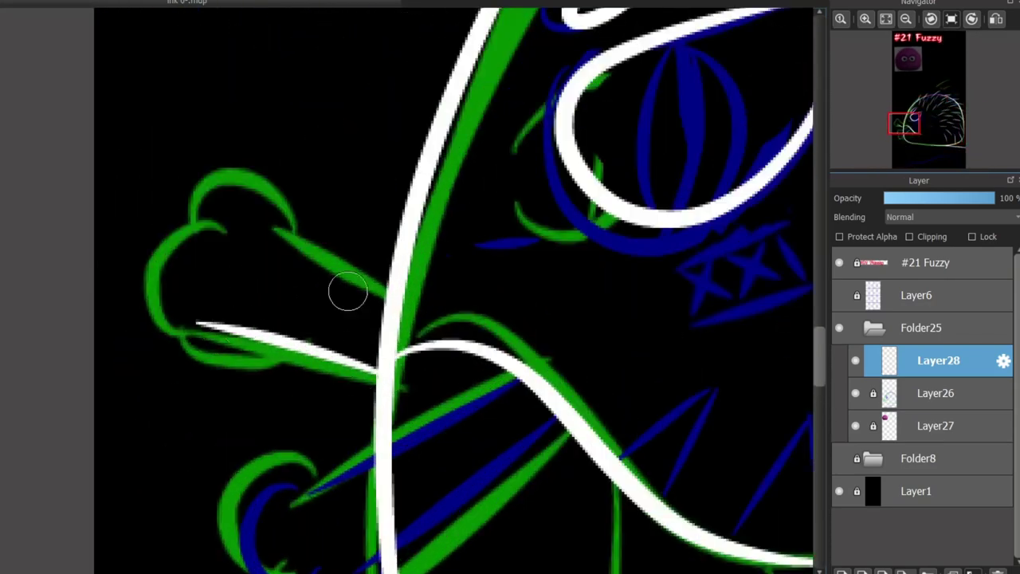
pyautogui.moveTo(384, 291)
pyautogui.mouseDown()
pyautogui.moveTo(239, 250)
pyautogui.moveTo(257, 253)
pyautogui.mouseUp()
pyautogui.hotkey('ctrl', 'z')
# Ink the two rounded knobs at the outer end of the upper bone in white.
pyautogui.moveTo(194, 258)
pyautogui.mouseDown()
pyautogui.moveTo(279, 236)
pyautogui.moveTo(178, 252)
pyautogui.mouseUp()
pyautogui.hotkey('ctrl', 'z')
pyautogui.hotkey('ctrl', 'z')
pyautogui.hotkey('ctrl', 'z')
pyautogui.moveTo(199, 326); pyautogui.dragTo(116, 231)
pyautogui.moveTo(161, 197)
pyautogui.mouseDown()
pyautogui.moveTo(183, 210)
pyautogui.moveTo(274, 204)
pyautogui.mouseUp()
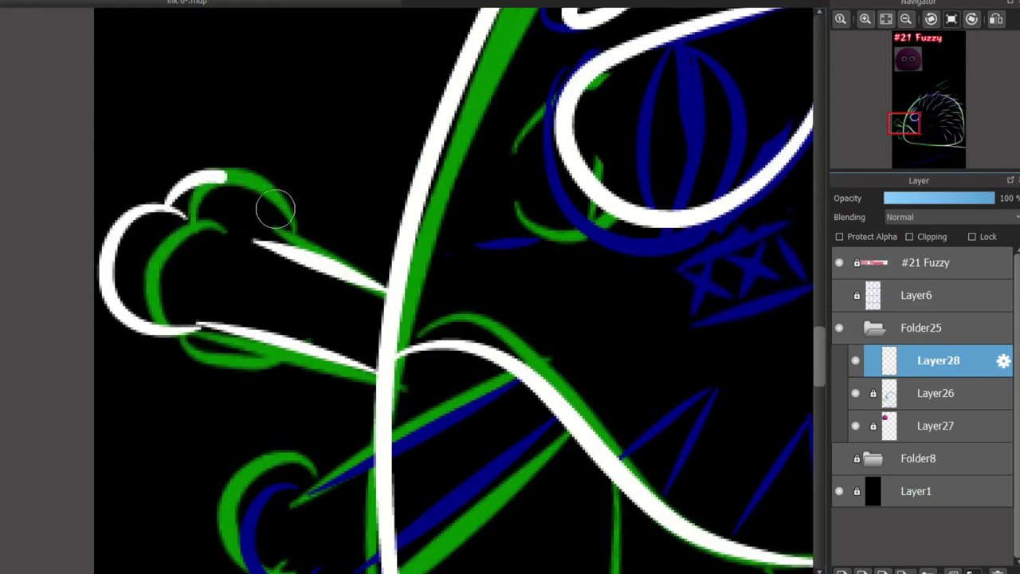
pyautogui.hotkey('ctrl', 'z')
pyautogui.moveTo(189, 160); pyautogui.dragTo(262, 170)
pyautogui.scroll(-2, 263, 171)
pyautogui.scroll(-2, 321, 307)
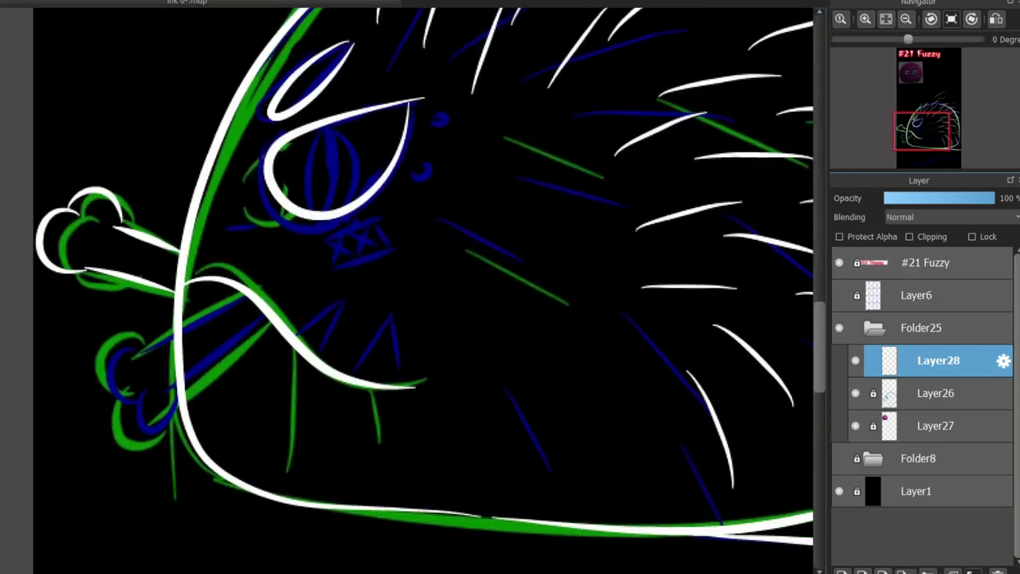
pyautogui.scroll(2, 638, 159)
pyautogui.scroll(-2, 638, 159)
pyautogui.scroll(2, 239, 239)
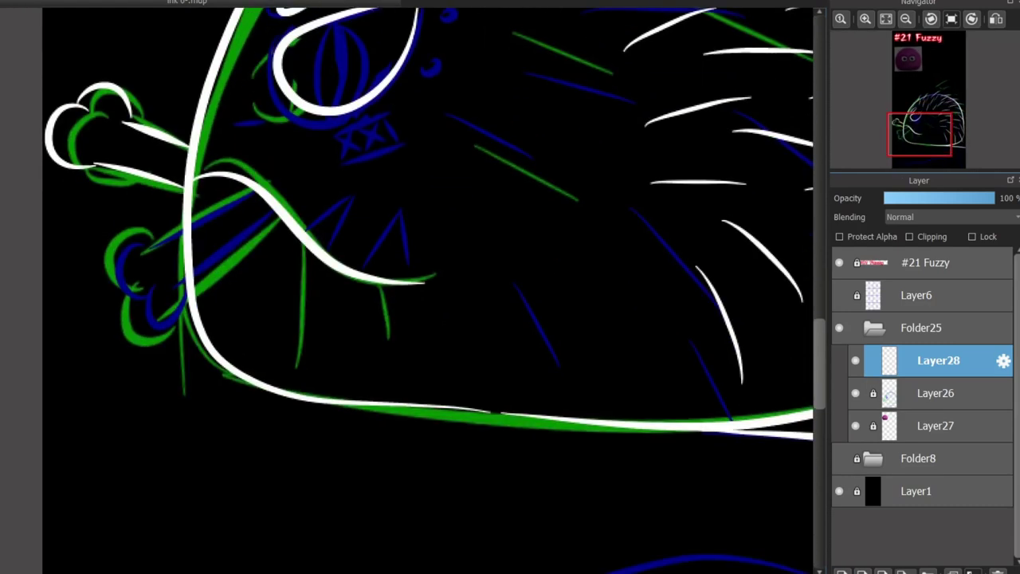
# Add a new layer above the white ink layer, and lock the ink layer at 55% opacity.
pyautogui.click(843, 571)
pyautogui.click(939, 393)
pyautogui.click(945, 198)
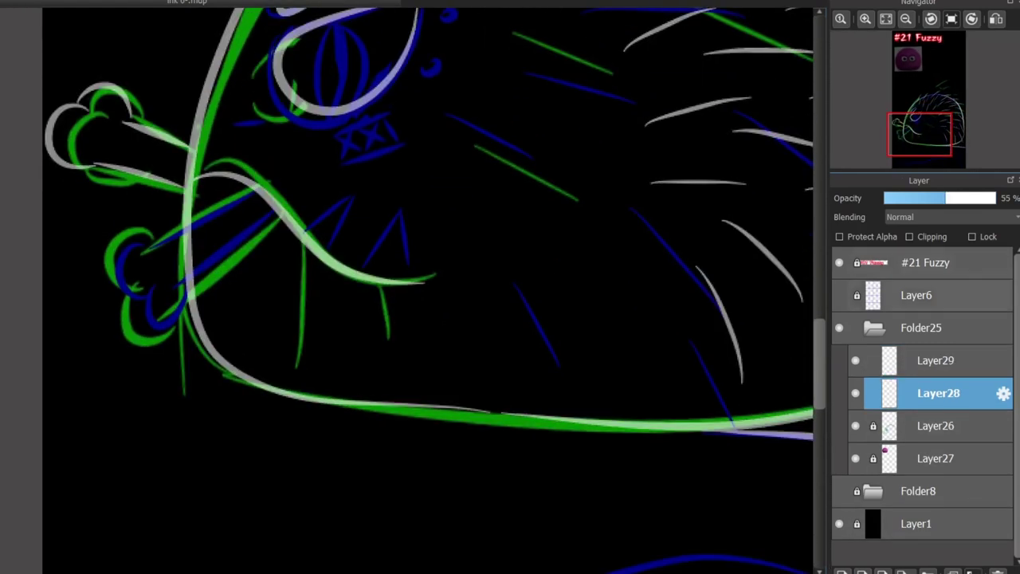
pyautogui.click(939, 360)
# Ink the lower bone in white on the new layer, with two shaft edges reaching the mouth and two rounded knobs.
pyautogui.scroll(2, 133, 298)
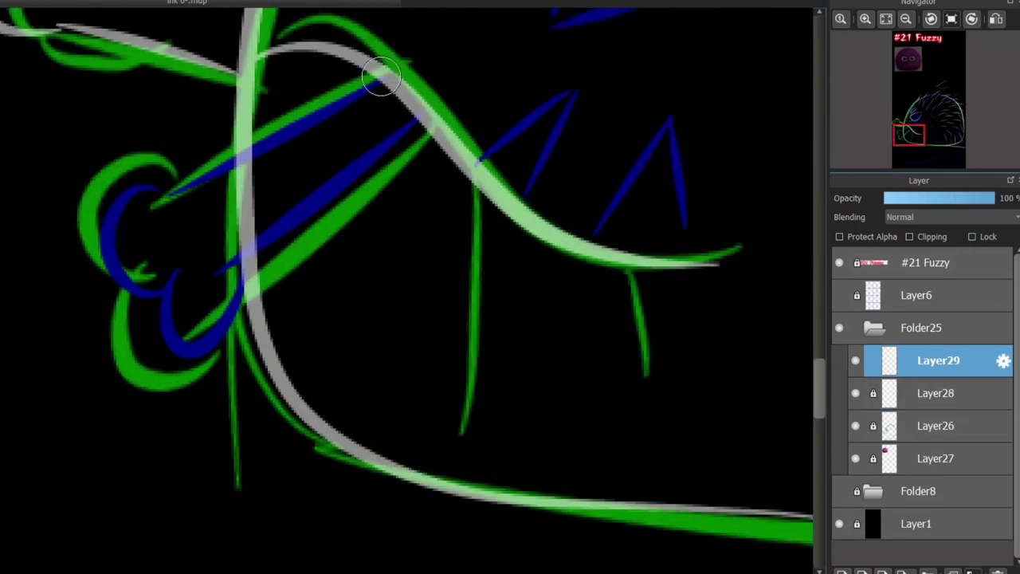
pyautogui.moveTo(382, 77)
pyautogui.mouseDown()
pyautogui.moveTo(246, 163)
pyautogui.moveTo(307, 123)
pyautogui.mouseUp()
pyautogui.hotkey('ctrl', 'z')
pyautogui.moveTo(238, 165)
pyautogui.mouseDown()
pyautogui.moveTo(199, 183)
pyautogui.moveTo(368, 80)
pyautogui.mouseUp()
pyautogui.hotkey('ctrl', 'z')
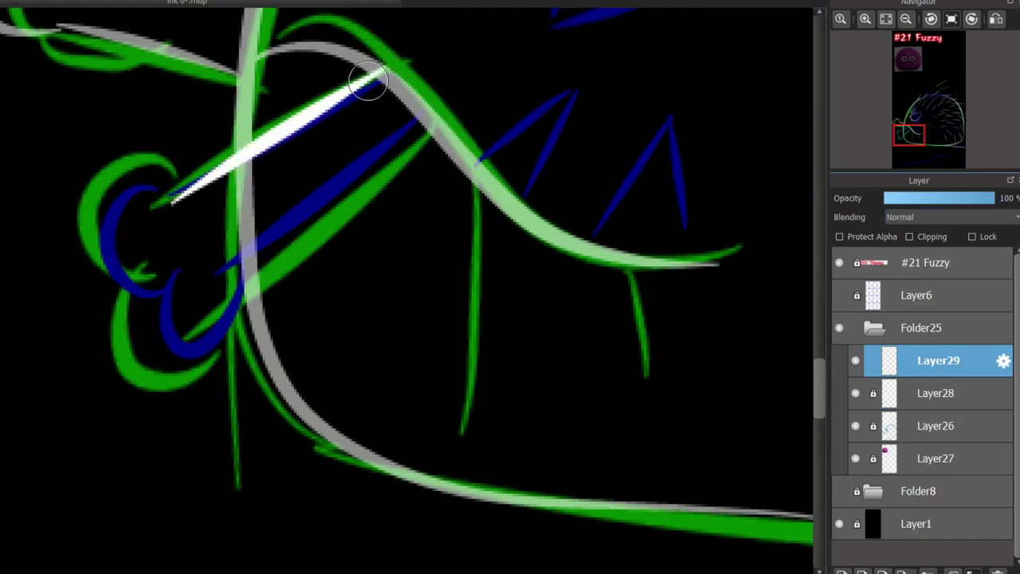
pyautogui.moveTo(169, 192)
pyautogui.mouseDown()
pyautogui.moveTo(155, 285)
pyautogui.moveTo(228, 343)
pyautogui.mouseUp()
pyautogui.hotkey('ctrl', 'z')
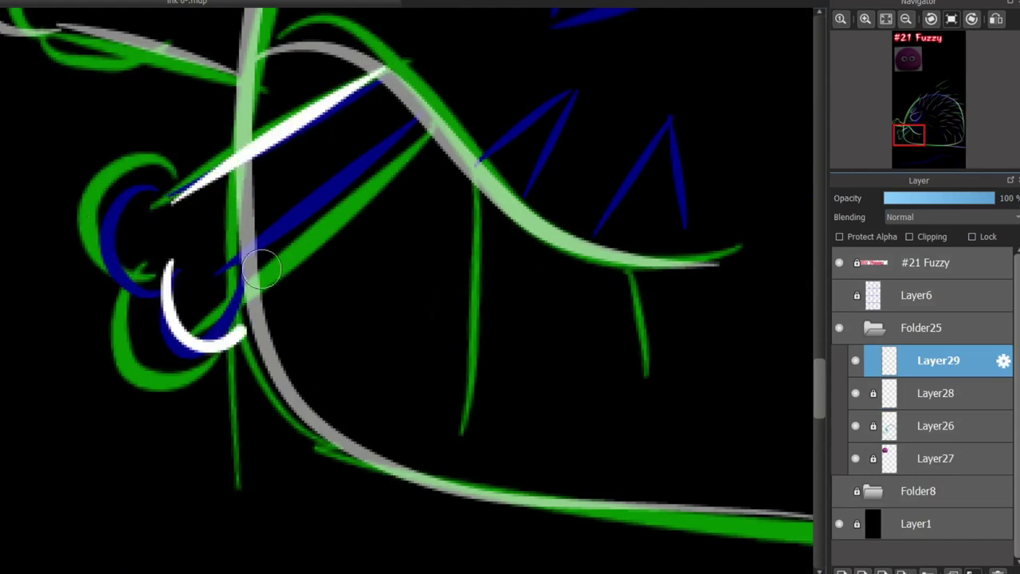
pyautogui.hotkey('ctrl', 'z')
pyautogui.moveTo(190, 247)
pyautogui.mouseDown()
pyautogui.moveTo(163, 311)
pyautogui.moveTo(262, 257)
pyautogui.moveTo(418, 119)
pyautogui.mouseUp()
pyautogui.moveTo(159, 275); pyautogui.dragTo(175, 193)
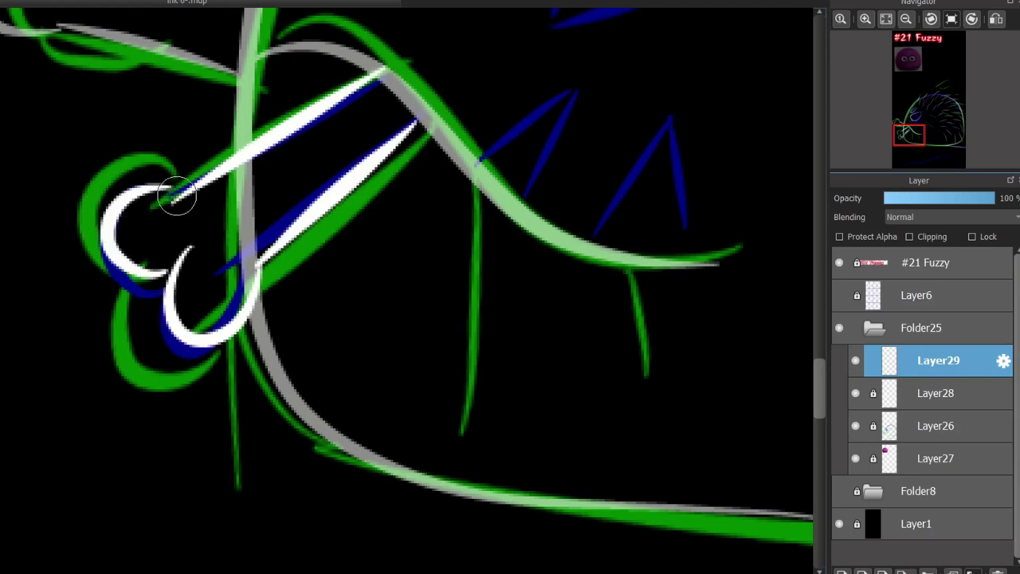
# Ink two pointed white teeth in a zigzag below the mouth line, right behind the lower bone.
pyautogui.moveTo(235, 318); pyautogui.dragTo(307, 335)
pyautogui.hotkey('ctrl', 'z')
pyautogui.hotkey('ctrl', 'z')
pyautogui.moveTo(433, 170); pyautogui.dragTo(506, 251)
pyautogui.hotkey('ctrl', 'z')
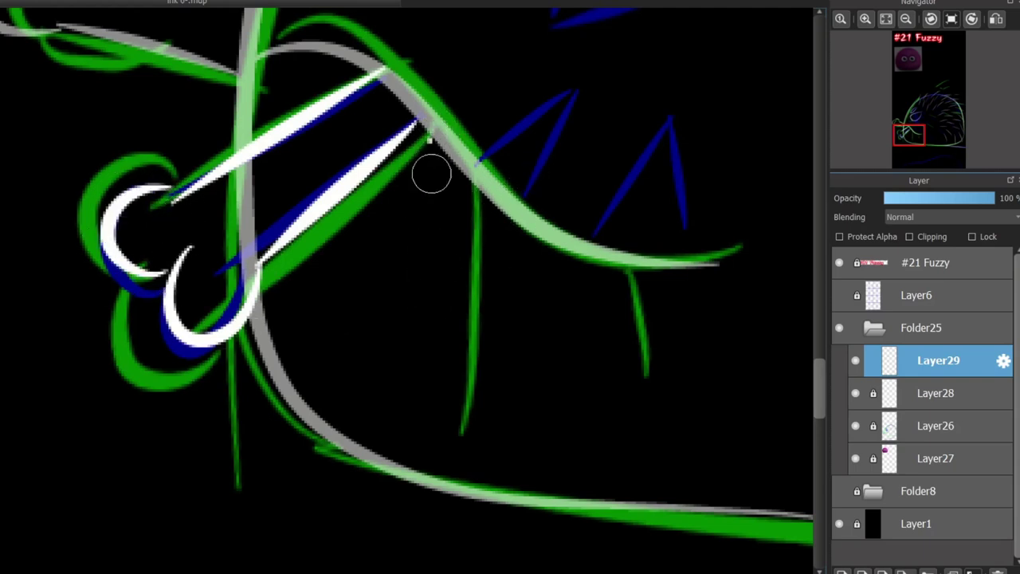
pyautogui.moveTo(431, 166); pyautogui.dragTo(438, 311)
pyautogui.hotkey('ctrl', 'z')
pyautogui.hotkey('ctrl', 'z')
pyautogui.moveTo(414, 124)
pyautogui.mouseDown()
pyautogui.moveTo(413, 297)
pyautogui.moveTo(491, 192)
pyautogui.moveTo(489, 261)
pyautogui.moveTo(543, 266)
pyautogui.mouseUp()
# Unlock the body ink layer and erase the body outline where it crosses the lower bone.
pyautogui.click(938, 393)
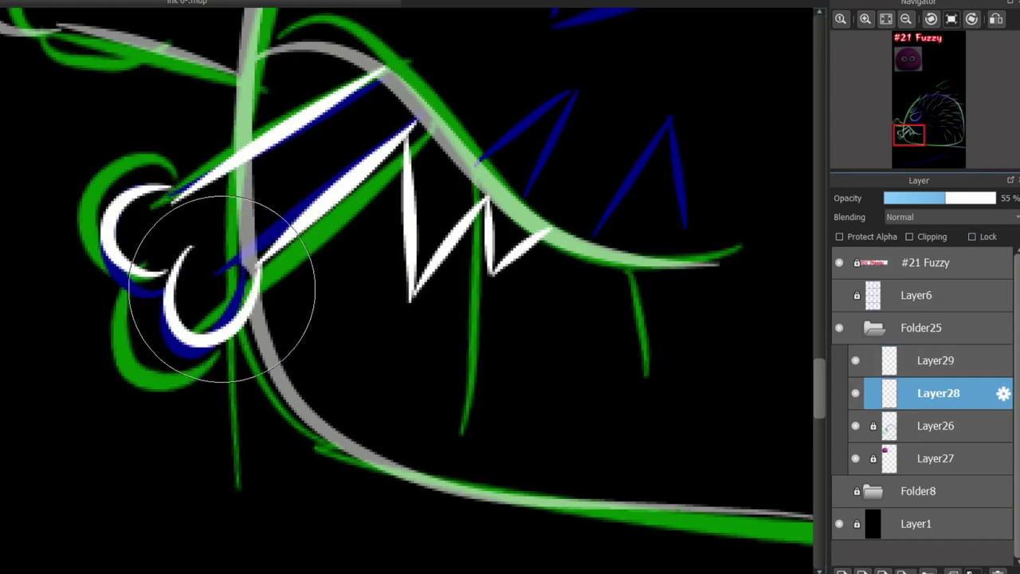
pyautogui.moveTo(228, 287); pyautogui.dragTo(235, 310)
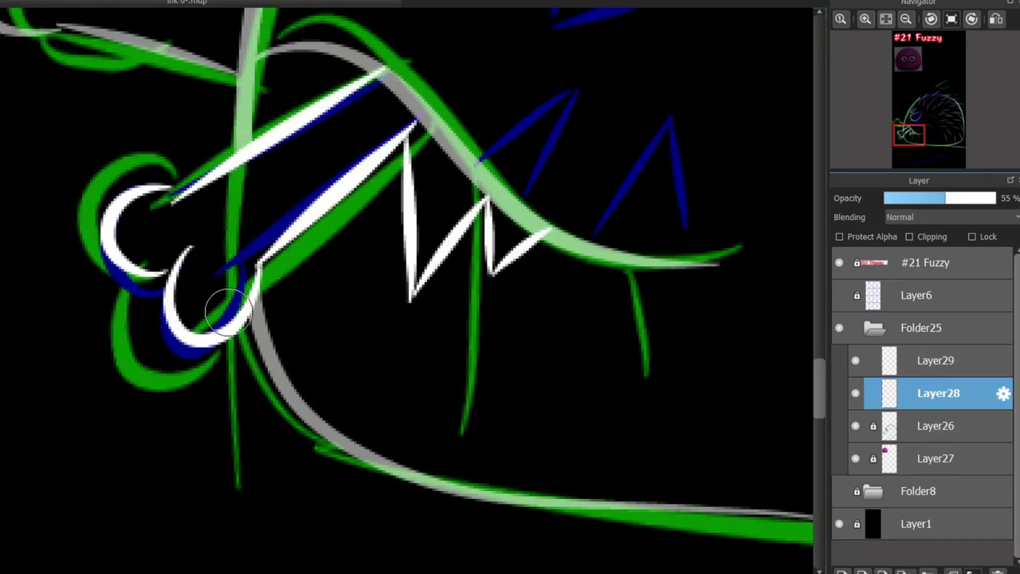
pyautogui.scroll(-2, 212, 220)
pyautogui.scroll(-2, 688, 279)
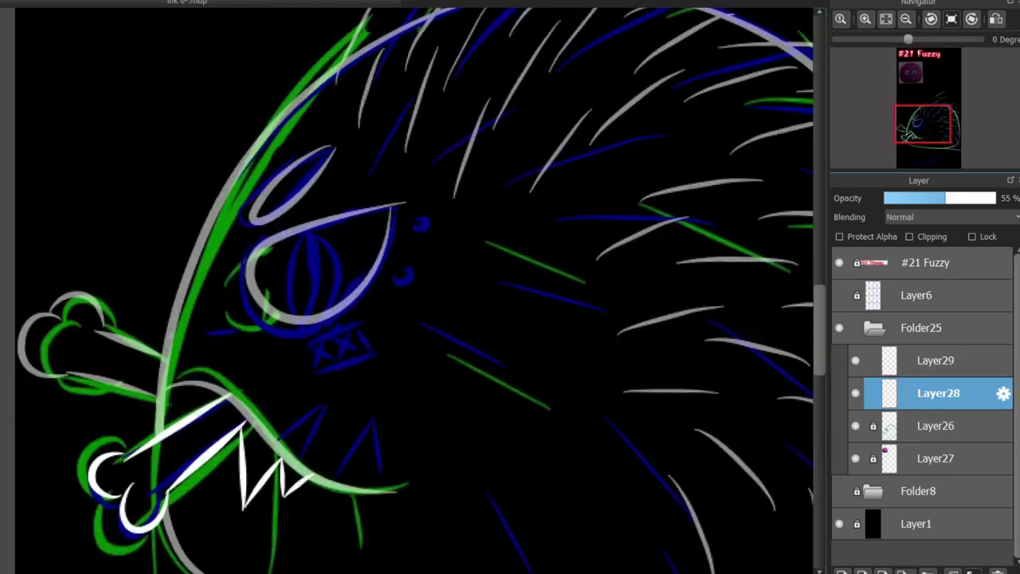
pyautogui.scroll(3, 293, 317)
pyautogui.scroll(3, 293, 317)
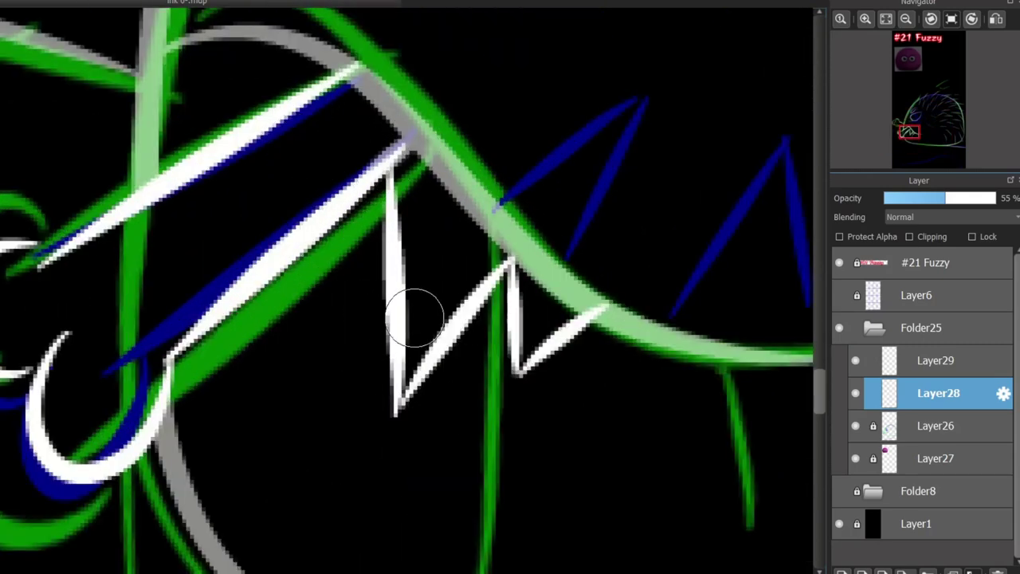
# Restore the body ink layer to 100% opacity and merge the bone-and-teeth layer down into it.
pyautogui.click(995, 197)
pyautogui.click(936, 360)
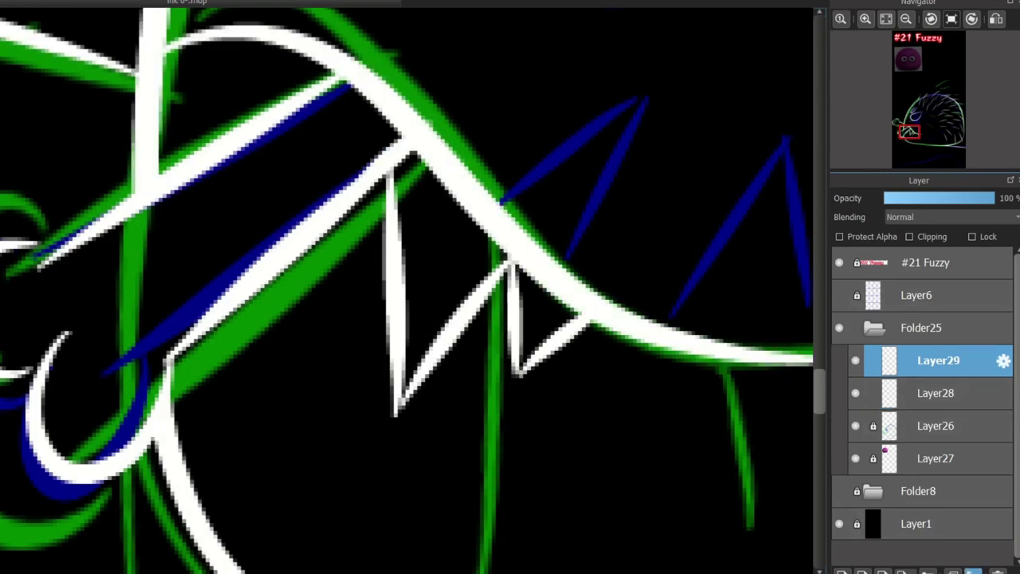
pyautogui.click(975, 570)
# Lower the opacity of the green and blue sketch layer to 23%.
pyautogui.click(885, 18)
pyautogui.click(936, 392)
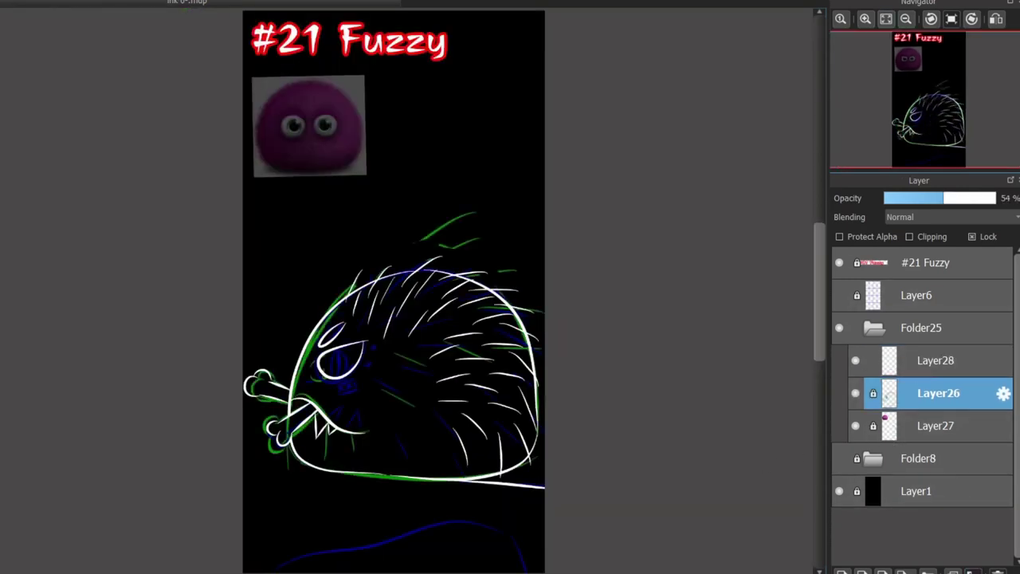
pyautogui.scroll(-2, 355, 309)
pyautogui.scroll(5, 354, 309)
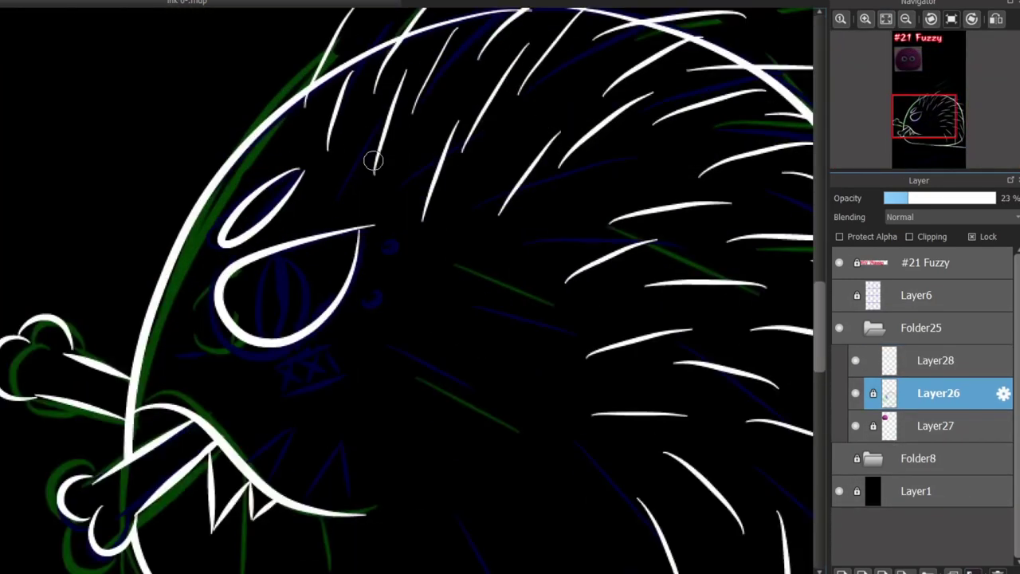
# Lock the white ink layer and add a new layer directly beneath it.
pyautogui.click(936, 360)
pyautogui.hotkey('ctrl', 'z')
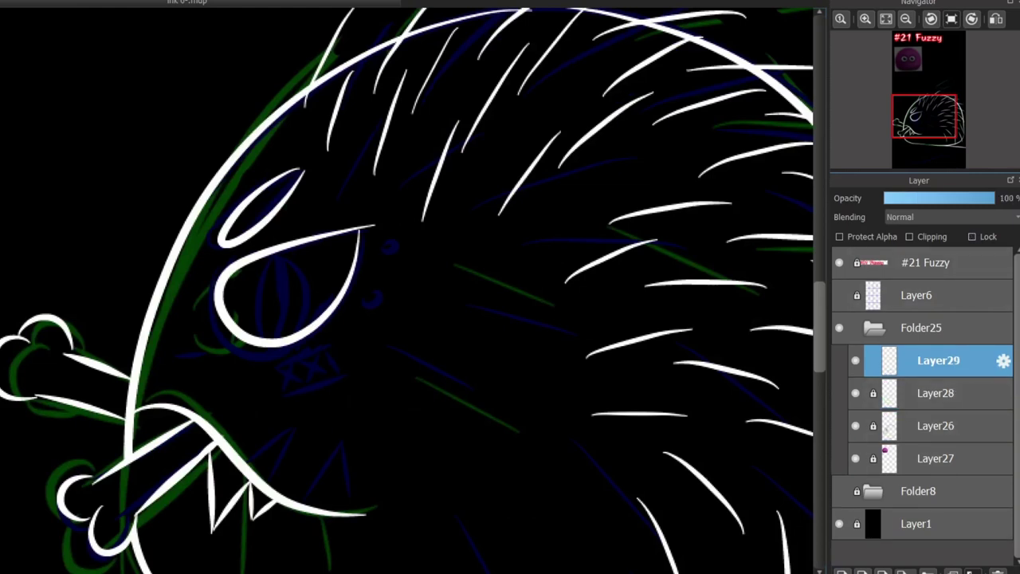
pyautogui.hotkey('ctrl', 'z')
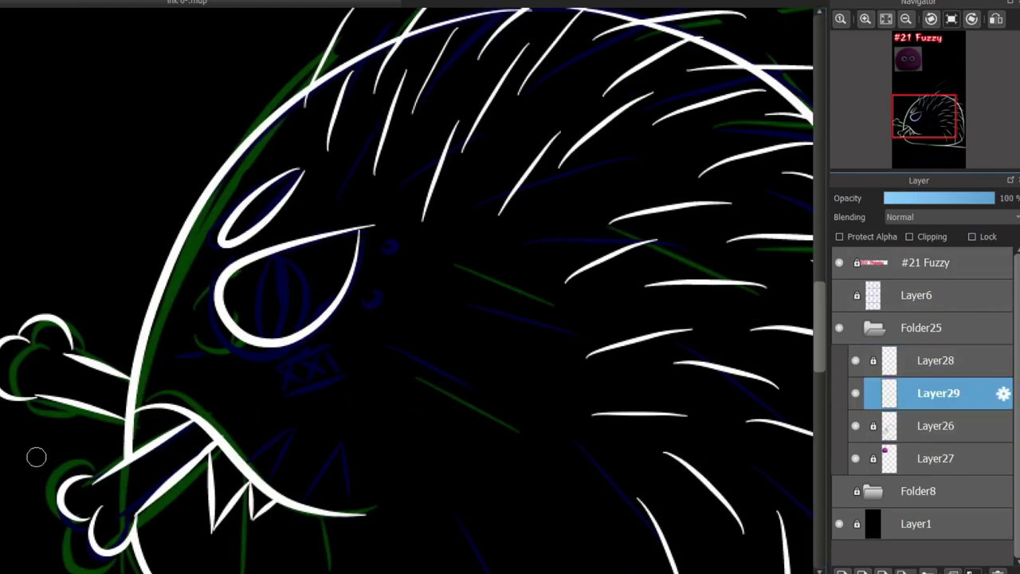
# Draw two small red rings behind the eye, one above the other, over the blue sketch dots.
pyautogui.scroll(3, 284, 386)
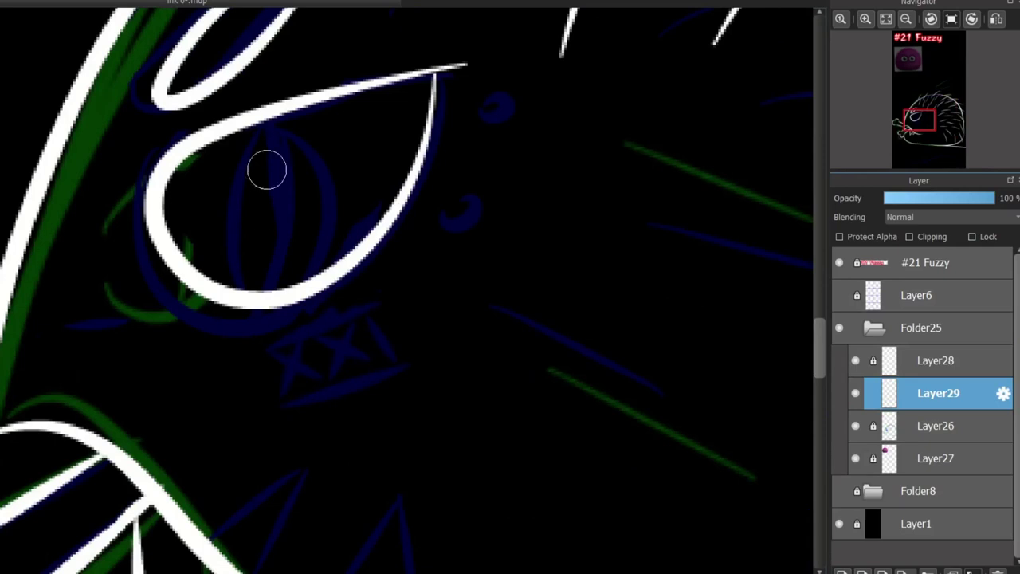
pyautogui.moveTo(482, 102)
pyautogui.mouseDown()
pyautogui.moveTo(474, 114)
pyautogui.moveTo(546, 90)
pyautogui.mouseUp()
pyautogui.scroll(2, 478, 111)
pyautogui.hotkey('ctrl', 'z')
pyautogui.hotkey('ctrl', 'z')
pyautogui.moveTo(484, 84)
pyautogui.mouseDown()
pyautogui.moveTo(480, 94)
pyautogui.moveTo(537, 50)
pyautogui.moveTo(488, 80)
pyautogui.mouseUp()
pyautogui.hotkey('ctrl', 'z')
pyautogui.moveTo(435, 293)
pyautogui.mouseDown()
pyautogui.moveTo(459, 246)
pyautogui.moveTo(478, 269)
pyautogui.mouseUp()
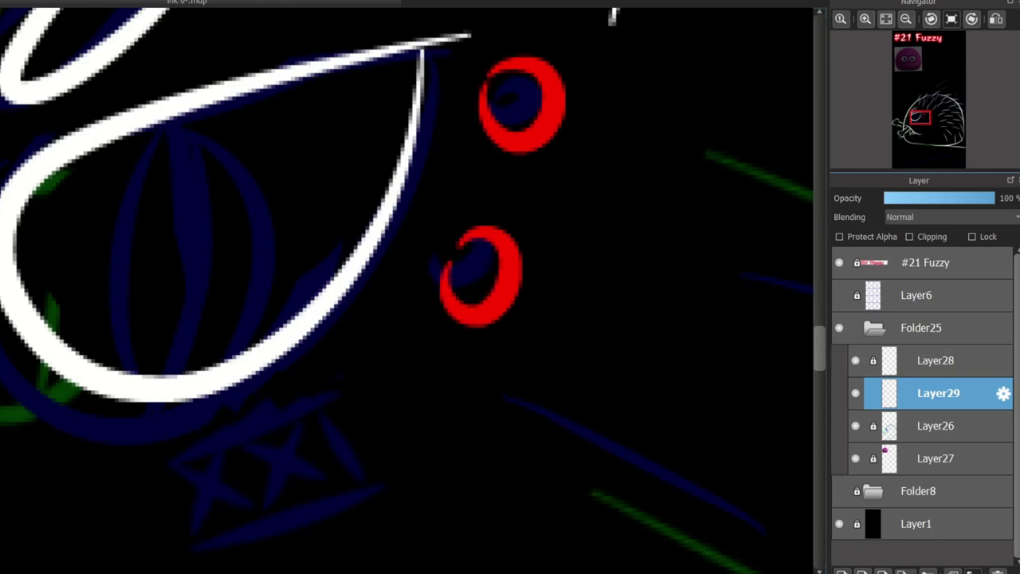
# Ink two white crosses and a short slanted stroke side by side below the eye.
pyautogui.moveTo(170, 451); pyautogui.dragTo(263, 422)
pyautogui.hotkey('ctrl', 'z')
pyautogui.moveTo(790, 381)
pyautogui.mouseDown()
pyautogui.moveTo(447, 8)
pyautogui.moveTo(171, 353)
pyautogui.moveTo(236, 205)
pyautogui.mouseUp()
pyautogui.moveTo(354, 331); pyautogui.dragTo(366, 331)
pyautogui.moveTo(237, 206); pyautogui.dragTo(183, 394)
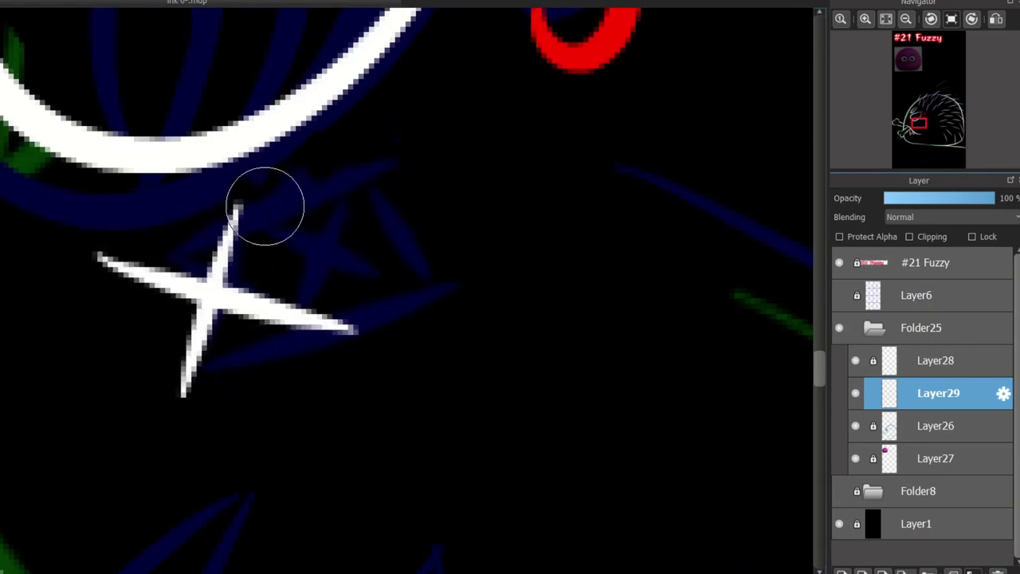
pyautogui.moveTo(239, 208); pyautogui.dragTo(506, 247)
pyautogui.moveTo(367, 331); pyautogui.dragTo(390, 128)
pyautogui.scroll(-5, 330, 278)
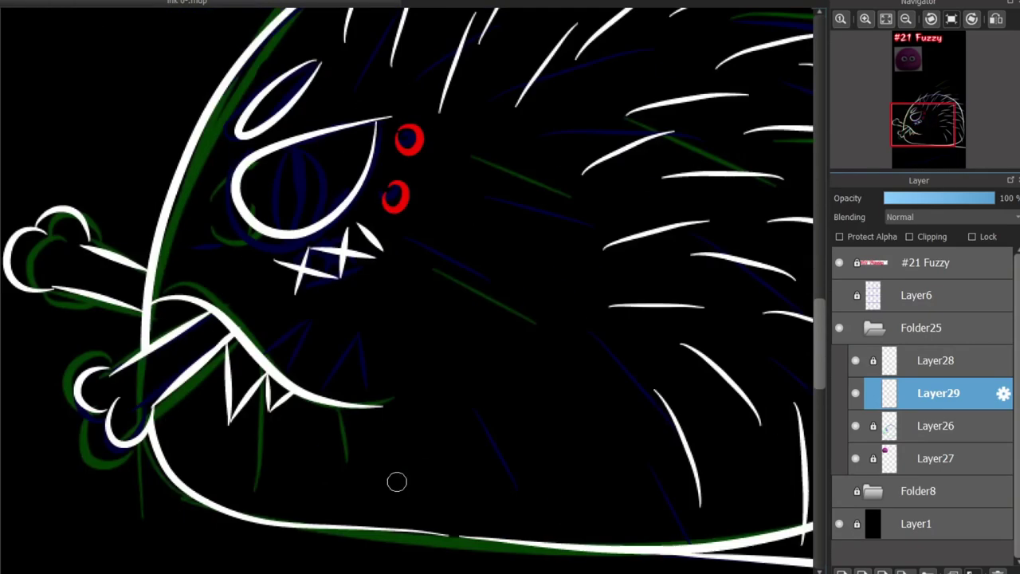
pyautogui.scroll(-3, 794, 373)
pyautogui.scroll(3, 802, 391)
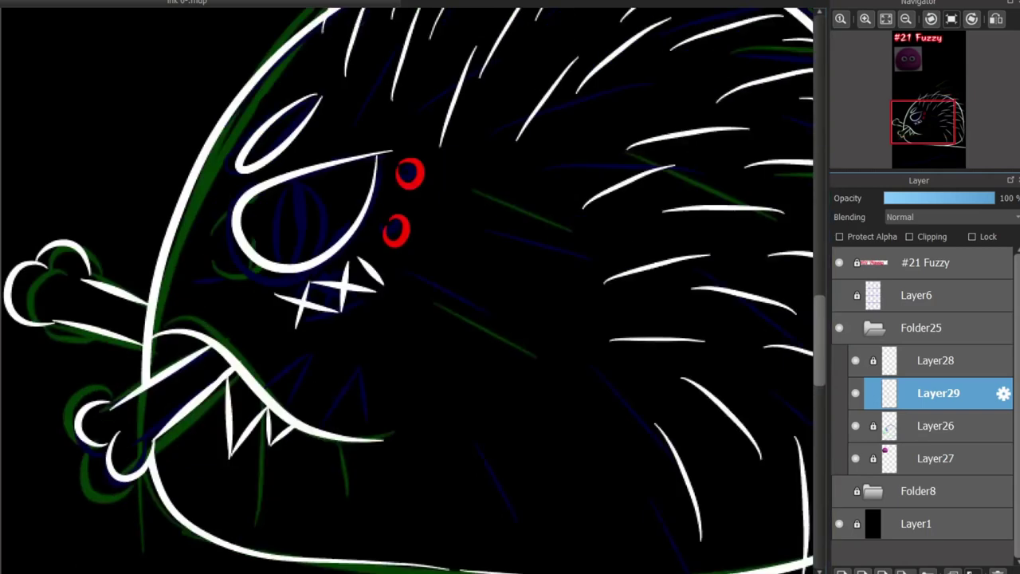
pyautogui.scroll(-3, 264, 172)
pyautogui.scroll(5, 264, 171)
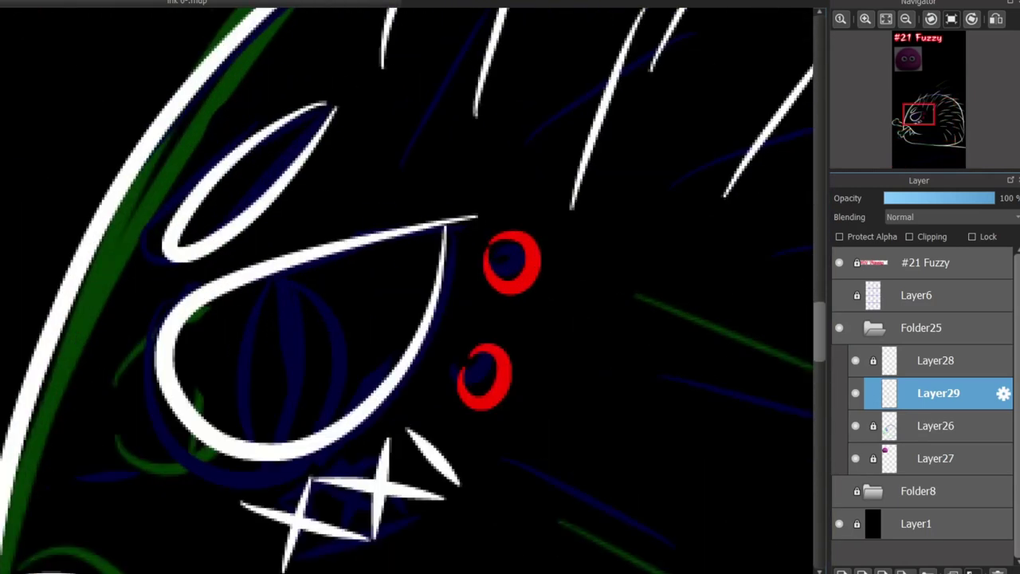
pyautogui.moveTo(242, 398)
pyautogui.mouseDown()
pyautogui.moveTo(351, 319)
pyautogui.moveTo(340, 414)
pyautogui.mouseUp()
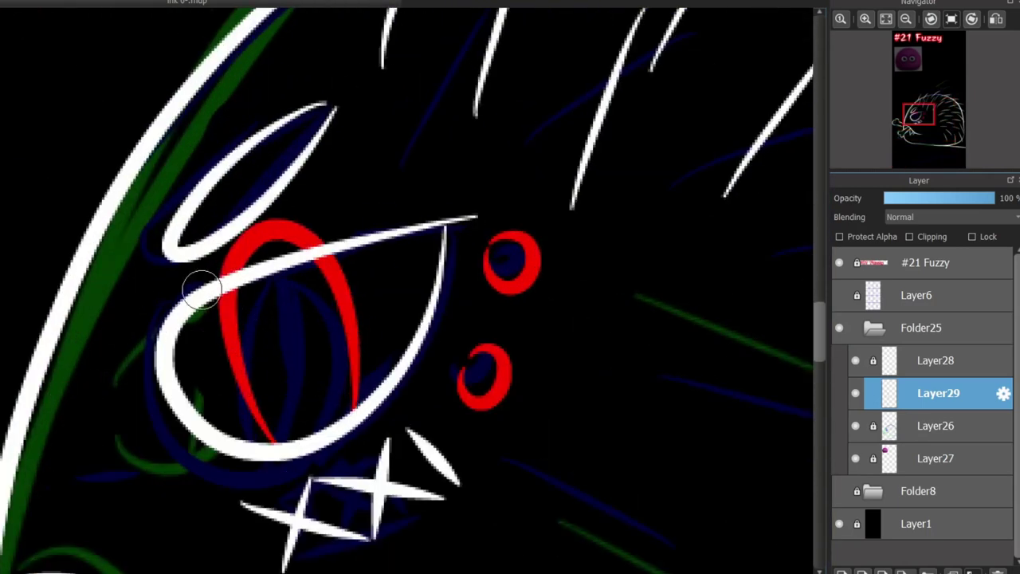
pyautogui.moveTo(210, 274); pyautogui.dragTo(317, 216)
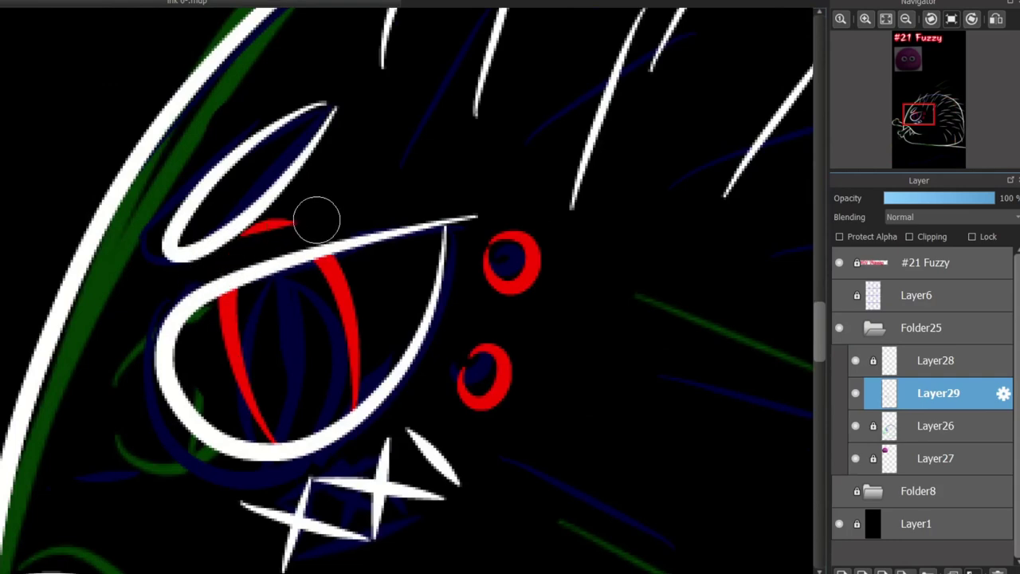
pyautogui.scroll(3, 272, 383)
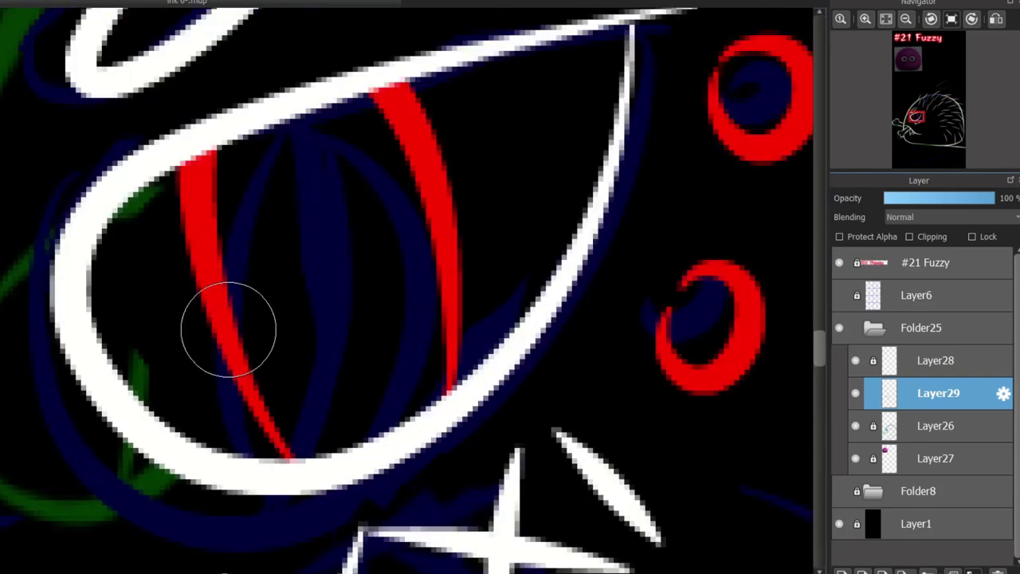
pyautogui.hotkey('ctrl', 'z')
pyautogui.hotkey('ctrl', 'z')
pyautogui.moveTo(413, 398)
pyautogui.mouseDown()
pyautogui.moveTo(485, 11)
pyautogui.moveTo(524, 221)
pyautogui.mouseUp()
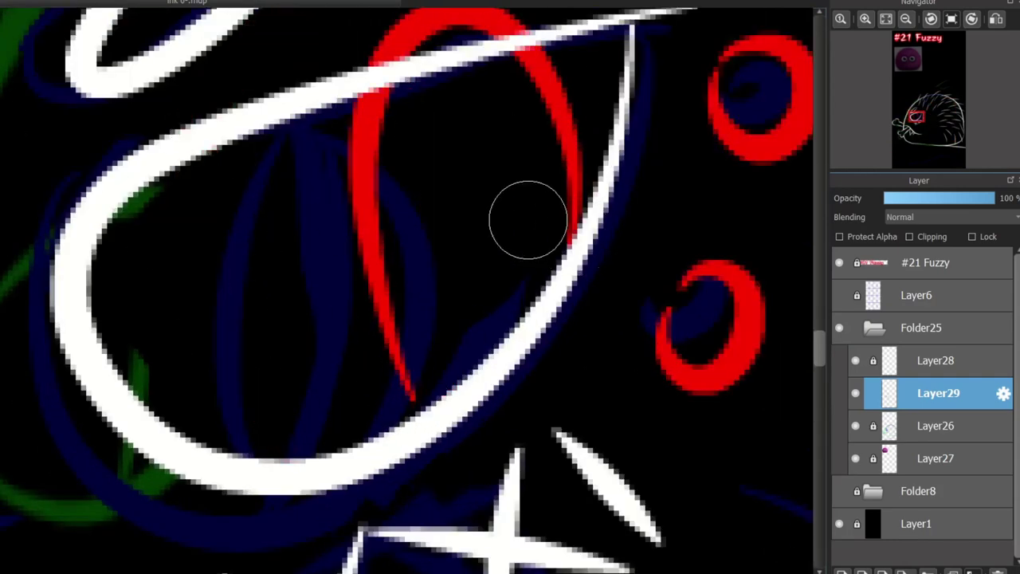
pyautogui.hotkey('ctrl', 'z')
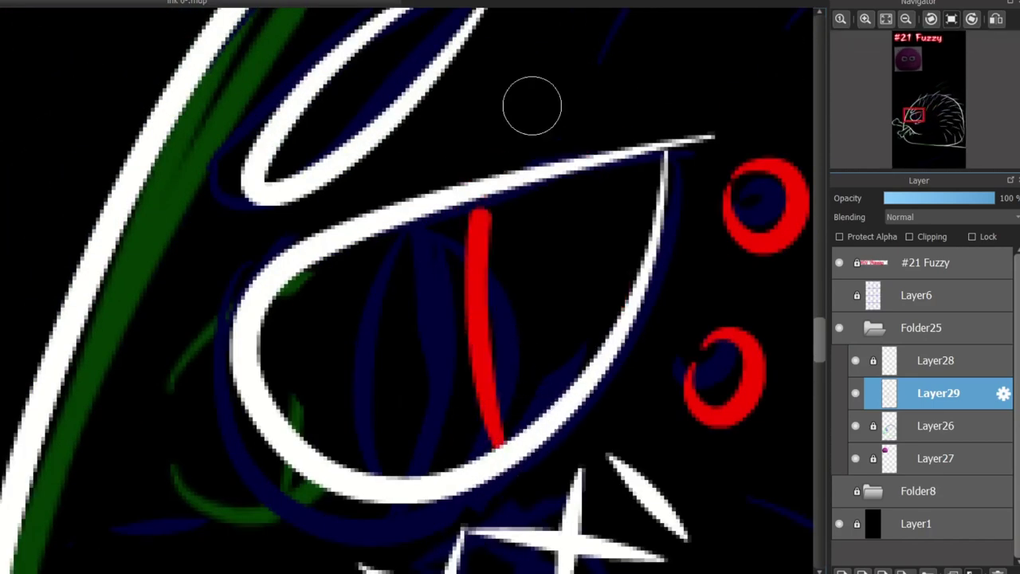
pyautogui.hotkey('ctrl', 'z')
# Draw a red arched iris toward the back of the eye and erase the part rising above the eyelid.
pyautogui.moveTo(522, 419); pyautogui.dragTo(616, 221)
pyautogui.moveTo(622, 283); pyautogui.dragTo(620, 319)
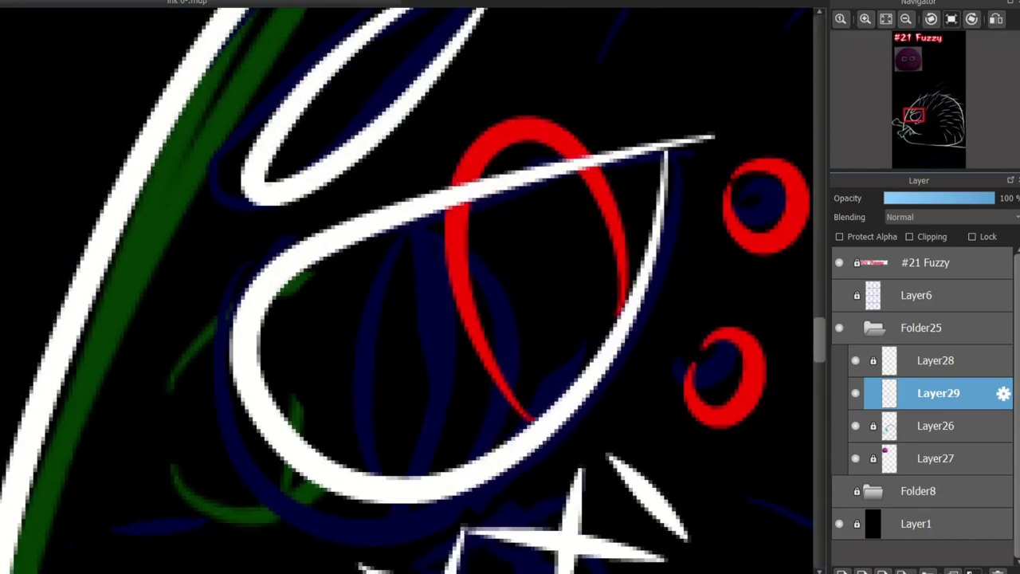
pyautogui.moveTo(431, 191)
pyautogui.mouseDown()
pyautogui.moveTo(607, 146)
pyautogui.moveTo(452, 170)
pyautogui.moveTo(564, 137)
pyautogui.moveTo(563, 108)
pyautogui.mouseUp()
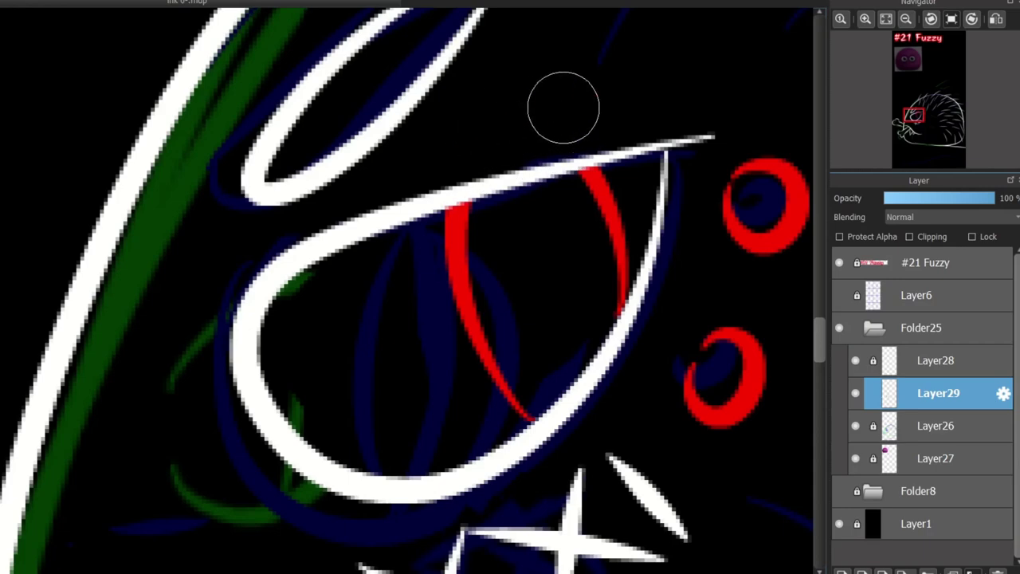
# Draw a short red line across the inside of each of the two white teeth.
pyautogui.scroll(1, 420, 330)
pyautogui.moveTo(518, 511)
pyautogui.mouseDown()
pyautogui.moveTo(447, 342)
pyautogui.moveTo(408, 289)
pyautogui.moveTo(592, 353)
pyautogui.moveTo(649, 359)
pyautogui.moveTo(638, 469)
pyautogui.mouseUp()
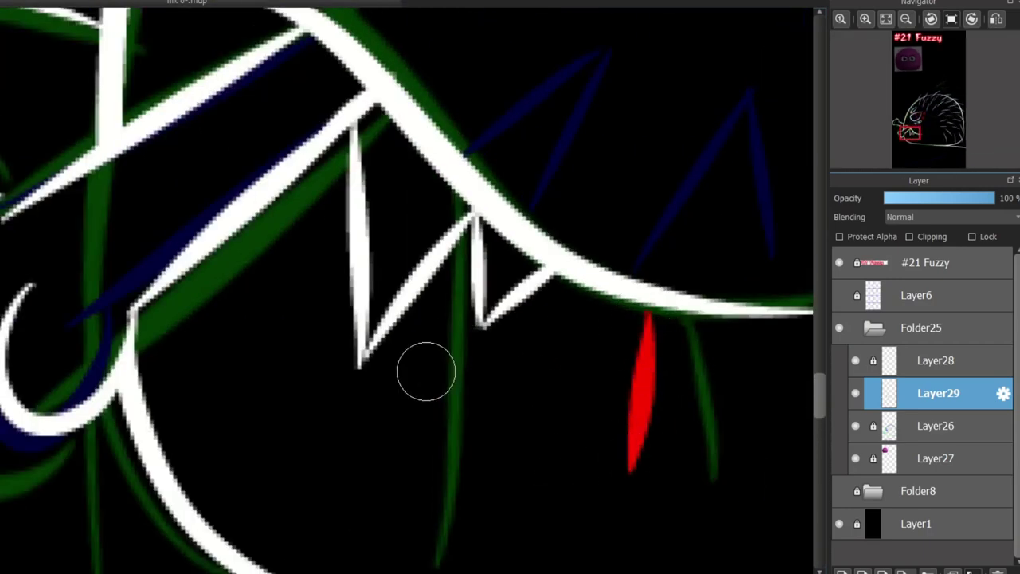
pyautogui.hotkey('ctrl', 'z')
pyautogui.click(375, 255)
pyautogui.hotkey('ctrl', 'z')
pyautogui.moveTo(369, 222); pyautogui.dragTo(415, 267)
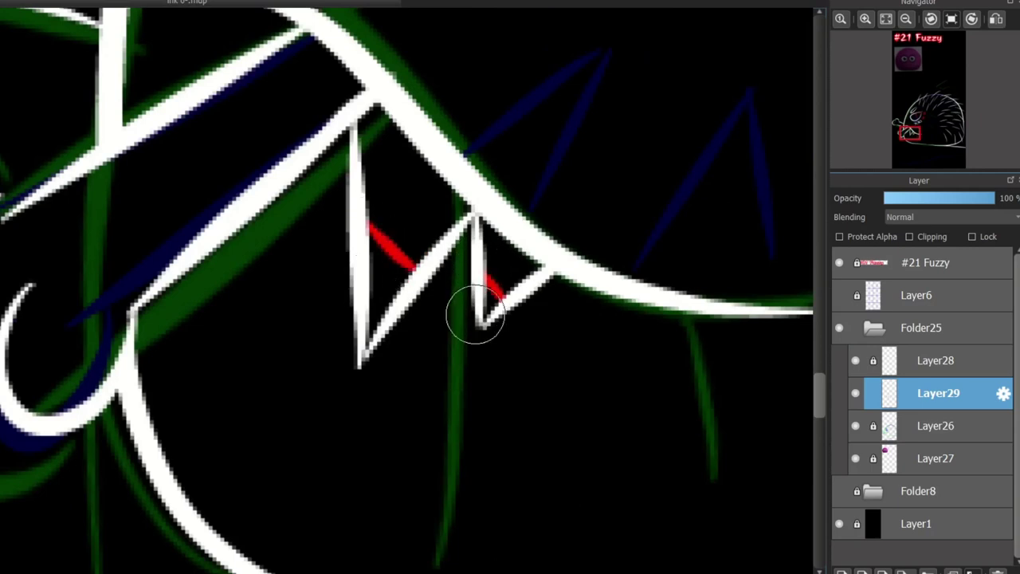
# Draw a curved, tapering red stroke hanging from the mouth line behind the teeth.
pyautogui.scroll(-1, 473, 308)
pyautogui.moveTo(539, 317)
pyautogui.mouseDown()
pyautogui.moveTo(545, 453)
pyautogui.moveTo(555, 346)
pyautogui.moveTo(547, 426)
pyautogui.mouseUp()
pyautogui.hotkey('ctrl', 'z')
pyautogui.hotkey('ctrl', 'z')
pyautogui.hotkey('ctrl', 'z')
pyautogui.moveTo(603, 317); pyautogui.dragTo(599, 401)
pyautogui.hotkey('ctrl', 'z')
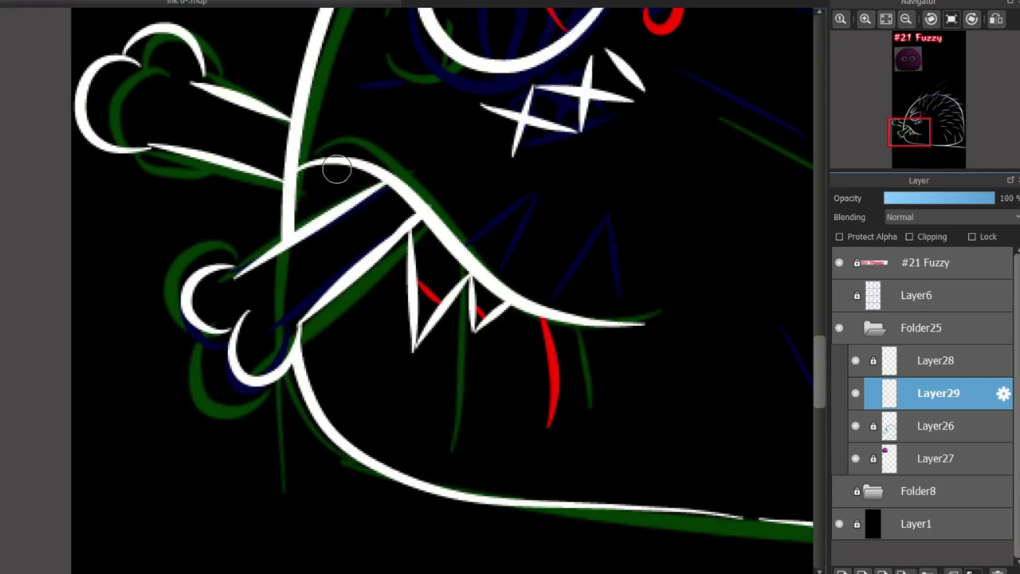
# Draw a long red hill-shaped curve along the canvas's lower edge, following the blue sketch line.
pyautogui.scroll(-1, 337, 170)
pyautogui.moveTo(336, 170)
pyautogui.mouseDown()
pyautogui.moveTo(239, 48)
pyautogui.moveTo(160, 263)
pyautogui.moveTo(119, 429)
pyautogui.moveTo(704, 388)
pyautogui.moveTo(704, 436)
pyautogui.mouseUp()
pyautogui.hotkey('ctrl', 'z')
pyautogui.moveTo(135, 435)
pyautogui.mouseDown()
pyautogui.moveTo(406, 377)
pyautogui.moveTo(689, 436)
pyautogui.mouseUp()
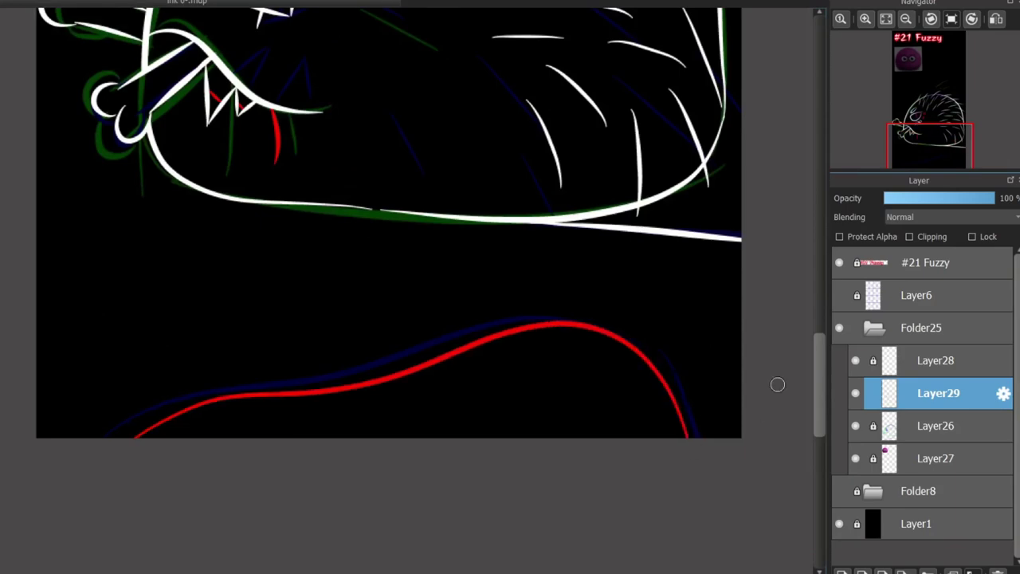
# Draw a thin, tapering red slit pupil down the middle of the red iris in the large eye.
pyautogui.scroll(5, 778, 385)
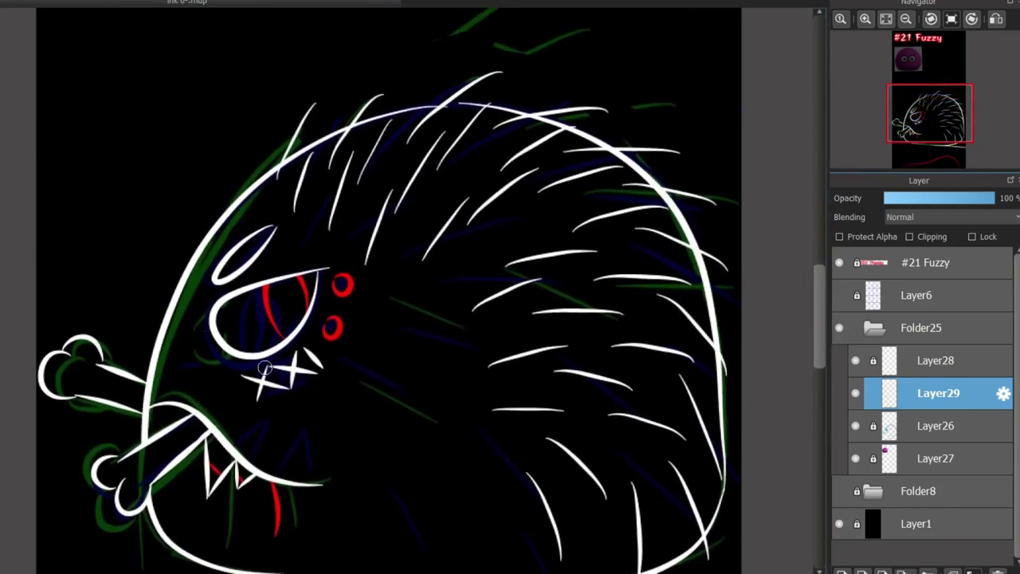
pyautogui.scroll(2, 326, 139)
pyautogui.moveTo(326, 139); pyautogui.dragTo(332, 218)
pyautogui.scroll(2, 335, 138)
pyautogui.hotkey('ctrl', 'z')
pyautogui.moveTo(334, 138); pyautogui.dragTo(352, 266)
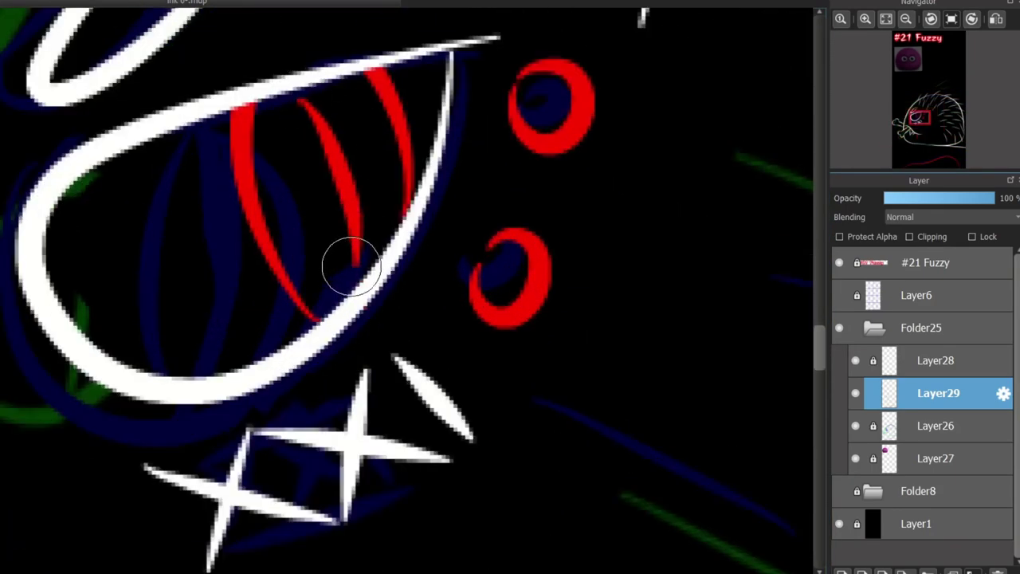
pyautogui.hotkey('ctrl', 'z')
pyautogui.hotkey('ctrl', 'z')
pyautogui.moveTo(308, 99)
pyautogui.mouseDown()
pyautogui.moveTo(363, 281)
pyautogui.moveTo(310, 106)
pyautogui.moveTo(351, 272)
pyautogui.mouseUp()
pyautogui.hotkey('ctrl', 'z')
pyautogui.hotkey('ctrl', 'z')
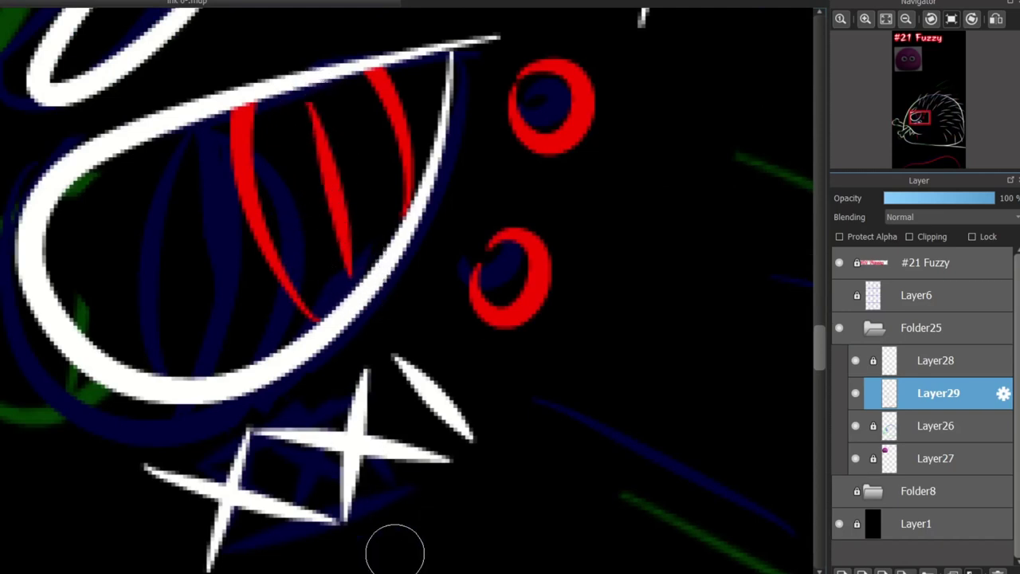
# Try to draw a pointed white stroke across the front corner of the large eye.
pyautogui.hscroll(-2, 407, 287)
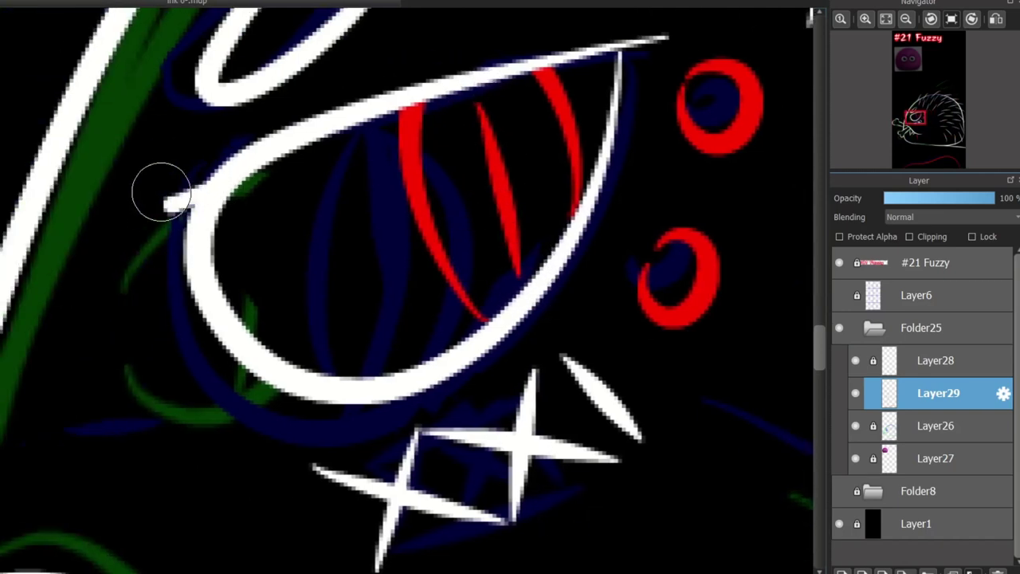
pyautogui.moveTo(150, 229); pyautogui.dragTo(193, 199)
pyautogui.moveTo(207, 147)
pyautogui.mouseDown()
pyautogui.moveTo(243, 198)
pyautogui.moveTo(170, 205)
pyautogui.mouseUp()
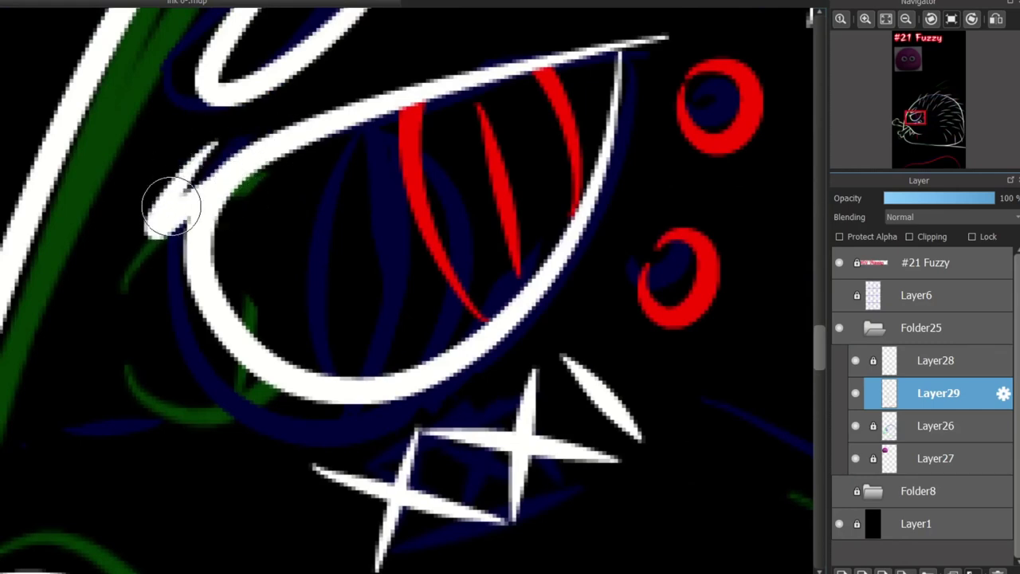
pyautogui.hotkey('ctrl', 'z')
pyautogui.moveTo(223, 126); pyautogui.dragTo(136, 239)
pyautogui.moveTo(253, 191); pyautogui.dragTo(335, 215)
pyautogui.hotkey('ctrl', 'z')
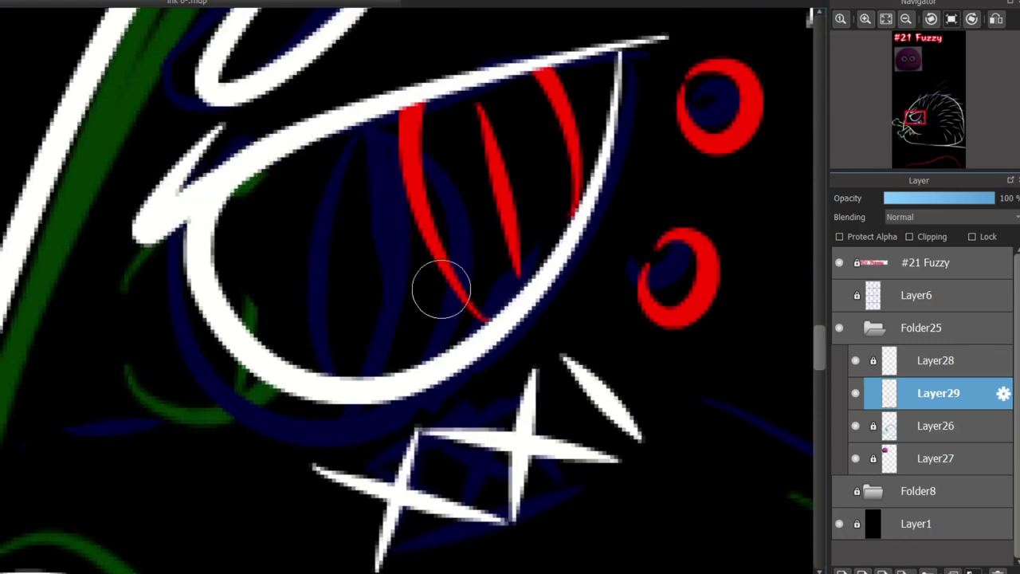
pyautogui.hotkey('ctrl', 'z')
# Extend the white mouth line with a long, nearly straight stroke toward the back of the body.
pyautogui.scroll(-3, 676, 160)
pyautogui.hscroll(3, 311, 202)
pyautogui.scroll(-3, 311, 201)
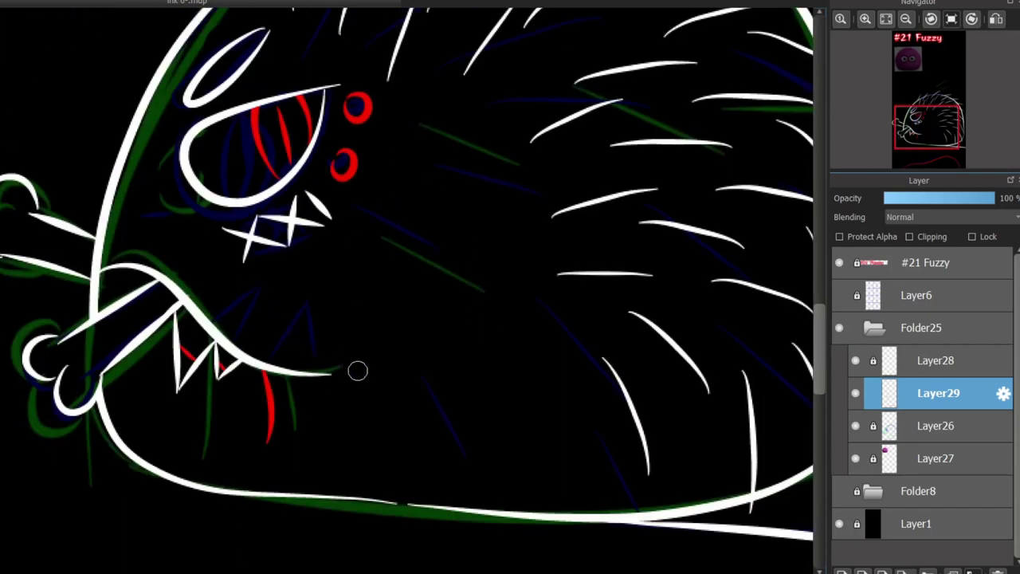
pyautogui.scroll(2, 287, 377)
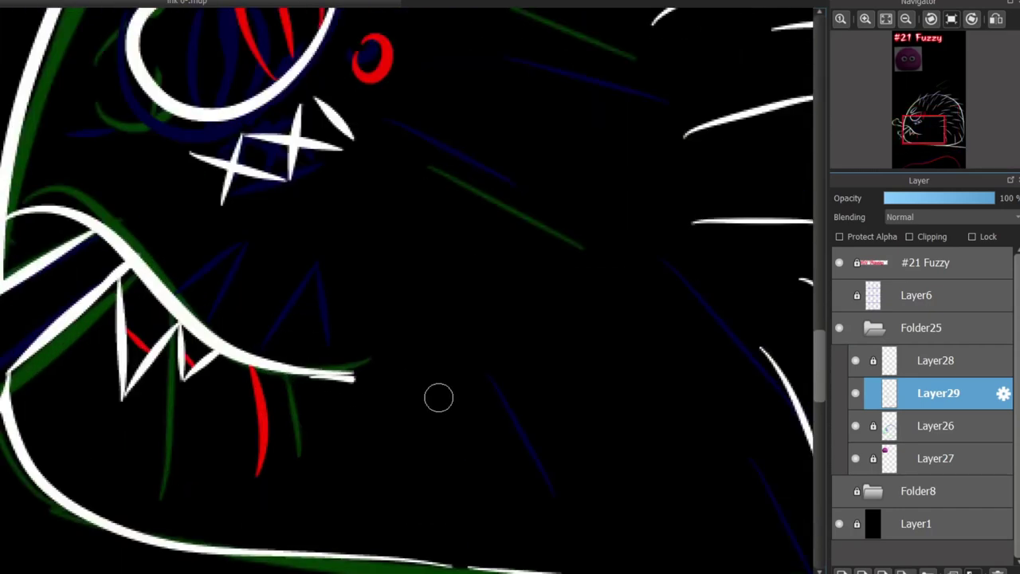
pyautogui.moveTo(291, 368)
pyautogui.mouseDown()
pyautogui.moveTo(630, 383)
pyautogui.moveTo(694, 370)
pyautogui.mouseUp()
# Cross the extended mouth line with five slanted white strokes spaced along its length.
pyautogui.moveTo(295, 398); pyautogui.dragTo(346, 314)
pyautogui.moveTo(350, 317)
pyautogui.mouseDown()
pyautogui.moveTo(378, 392)
pyautogui.moveTo(450, 307)
pyautogui.moveTo(417, 409)
pyautogui.moveTo(504, 315)
pyautogui.moveTo(584, 418)
pyautogui.moveTo(662, 302)
pyautogui.mouseUp()
pyautogui.hotkey('ctrl', 'z')
pyautogui.moveTo(665, 304); pyautogui.dragTo(693, 416)
pyautogui.moveTo(583, 342); pyautogui.dragTo(650, 321)
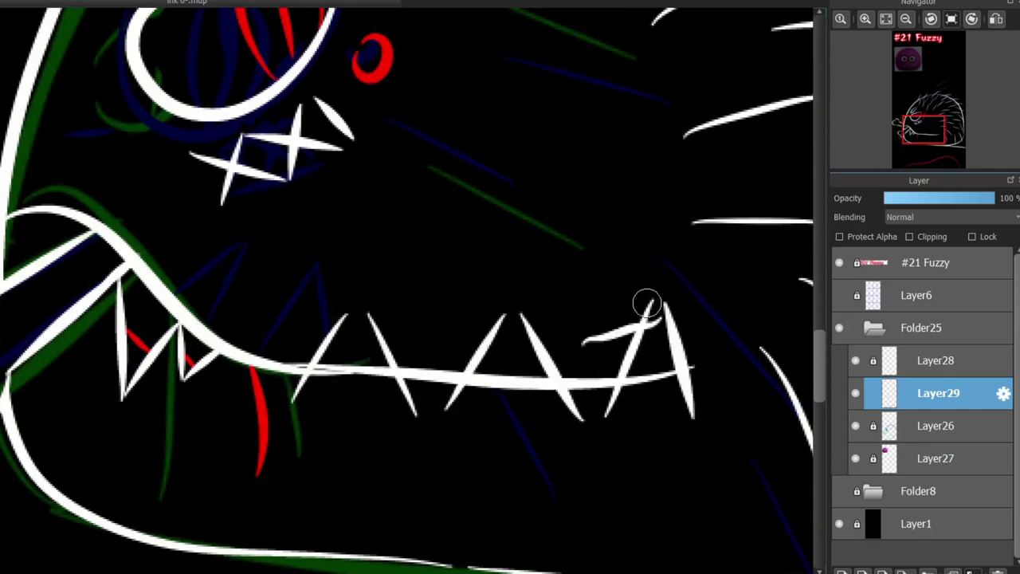
pyautogui.hotkey('ctrl', 'z')
pyautogui.hotkey('ctrl', 'z')
# Add a new layer and move it directly below Layer29.
pyautogui.scroll(4, 802, 342)
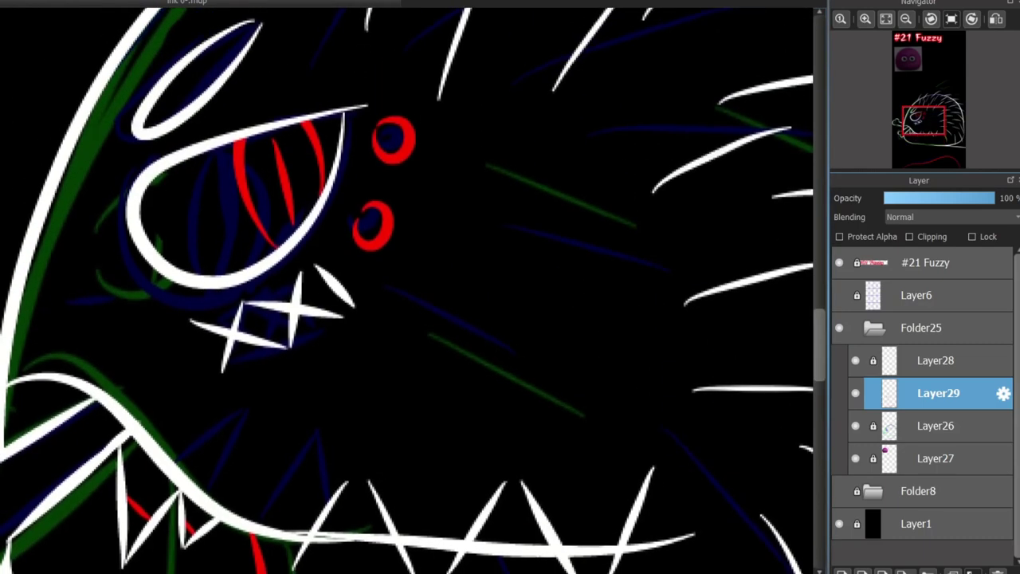
pyautogui.scroll(-2, 751, 463)
pyautogui.click(843, 571)
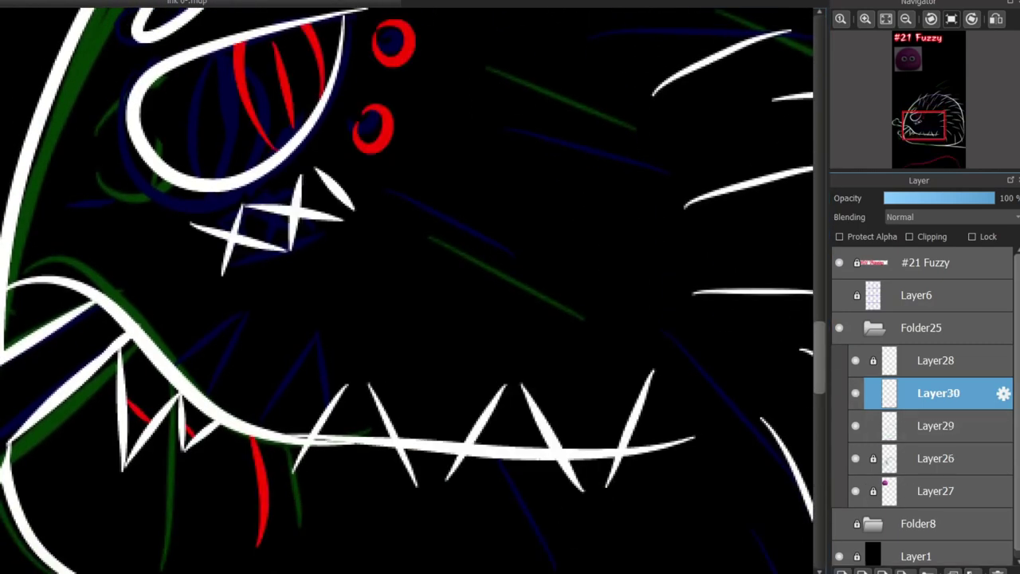
pyautogui.click(973, 571)
# Try to draw white strokes from the front of the mouth across the lower bone and teeth.
pyautogui.scroll(3, 469, 390)
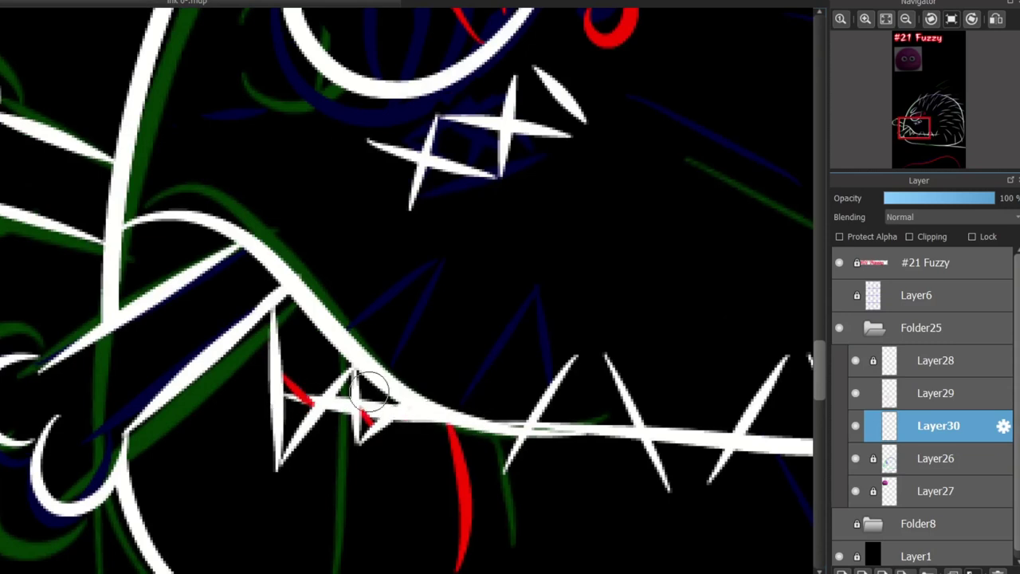
pyautogui.moveTo(142, 247); pyautogui.dragTo(348, 353)
pyautogui.hotkey('ctrl', 'z')
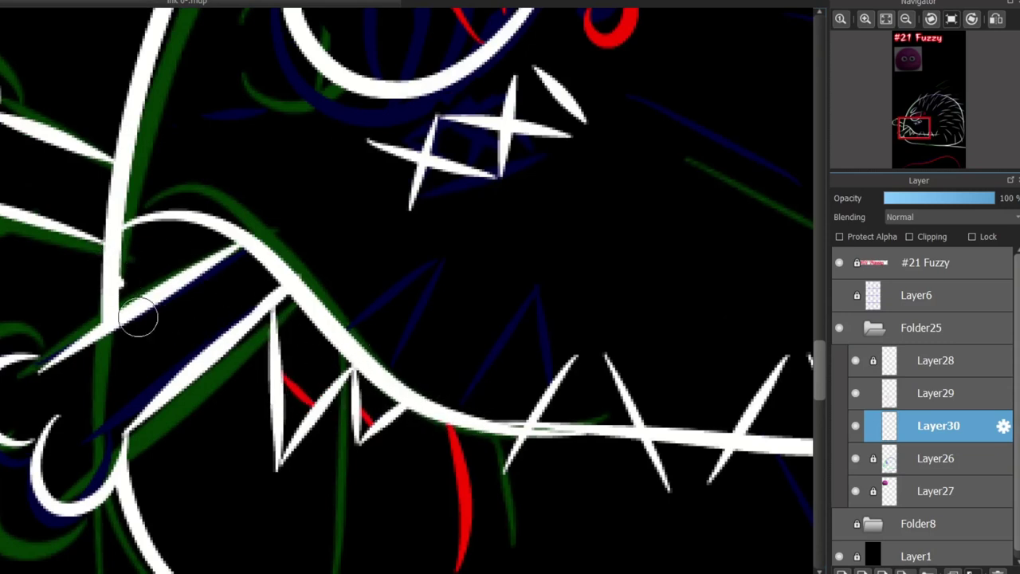
pyautogui.moveTo(137, 314); pyautogui.dragTo(455, 433)
pyautogui.hotkey('ctrl', 'z')
pyautogui.moveTo(115, 437); pyautogui.dragTo(405, 425)
pyautogui.hotkey('ctrl', 'z')
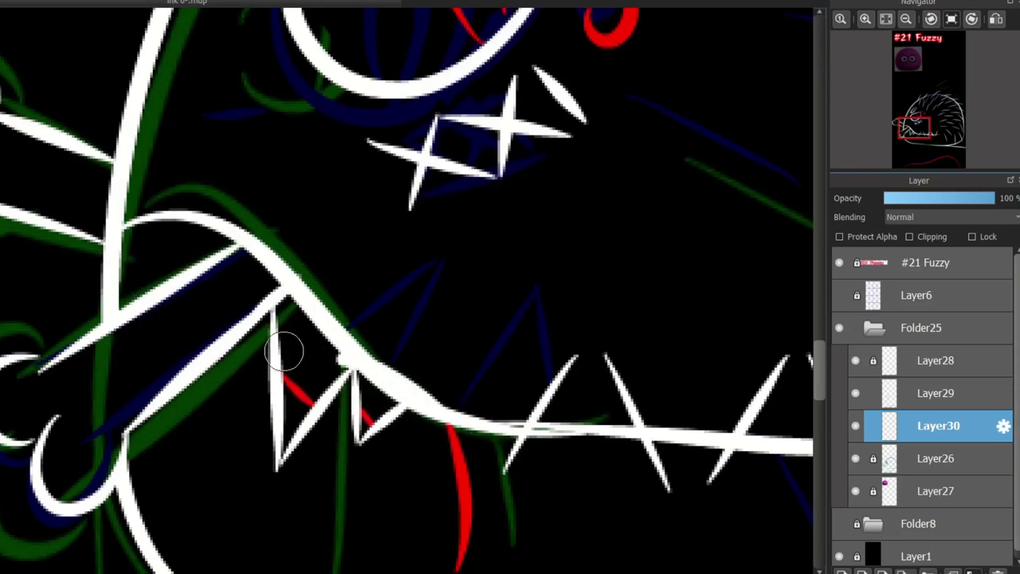
pyautogui.moveTo(153, 275); pyautogui.dragTo(351, 363)
pyautogui.hotkey('ctrl', 'z')
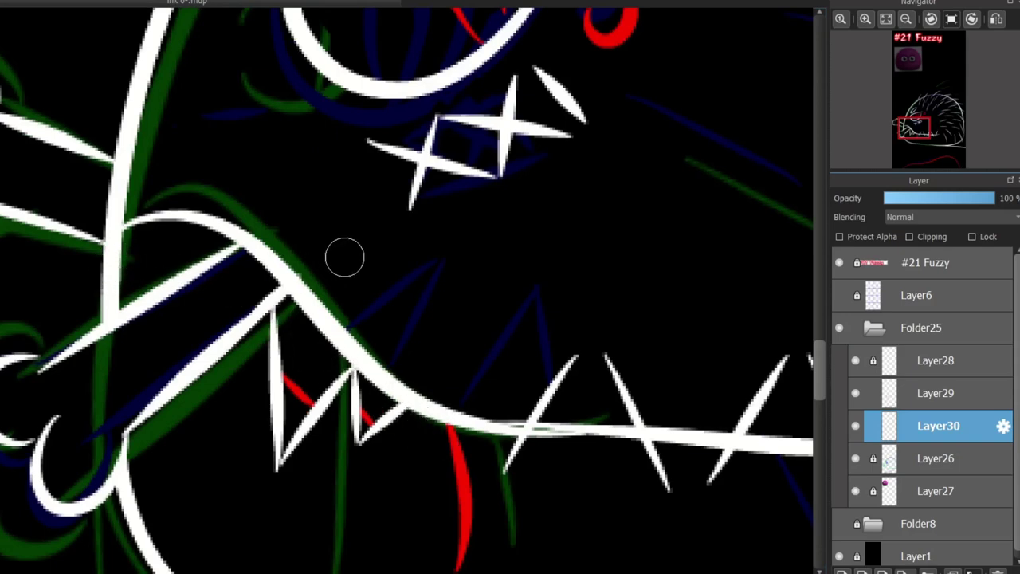
# Draw a short, tapering white diagonal crease just above the front end of the mouth line.
pyautogui.scroll(-2, 344, 258)
pyautogui.scroll(3, 191, 231)
pyautogui.moveTo(257, 200); pyautogui.dragTo(277, 208)
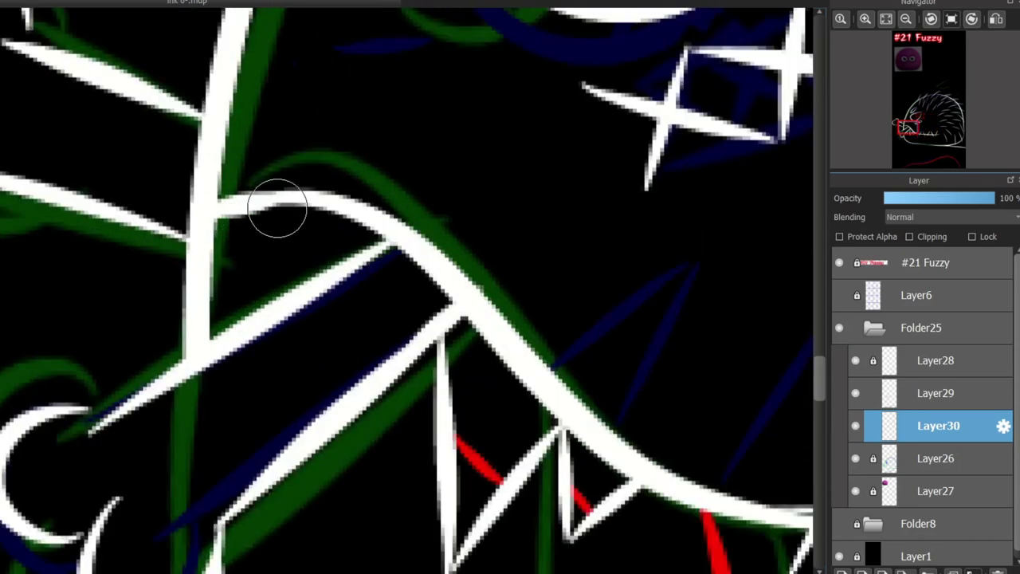
pyautogui.scroll(-5, 180, 445)
pyautogui.scroll(5, 213, 292)
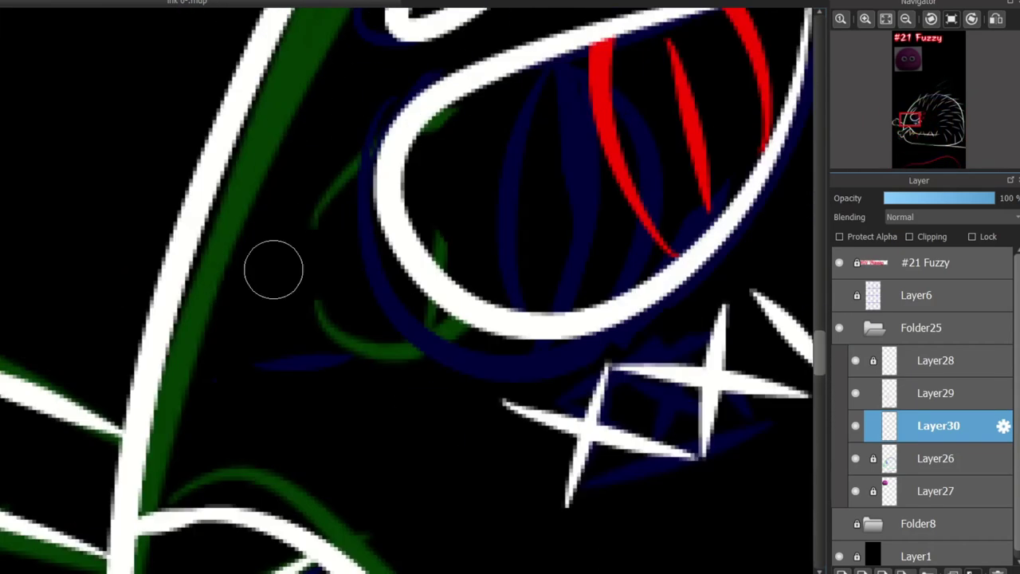
pyautogui.moveTo(182, 456); pyautogui.dragTo(228, 409)
pyautogui.moveTo(179, 470); pyautogui.dragTo(295, 328)
pyautogui.hotkey('ctrl', 'z')
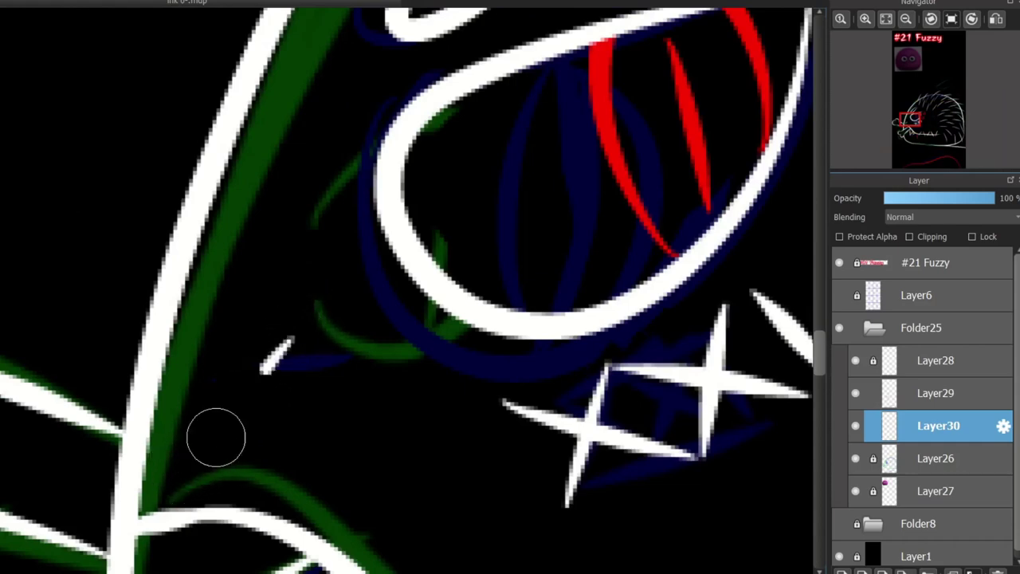
pyautogui.moveTo(182, 469); pyautogui.dragTo(303, 351)
# Try marking the pupils of the two small red eyes with white dots and with short vertical strokes.
pyautogui.scroll(-5, 143, 502)
pyautogui.scroll(-3, 319, 333)
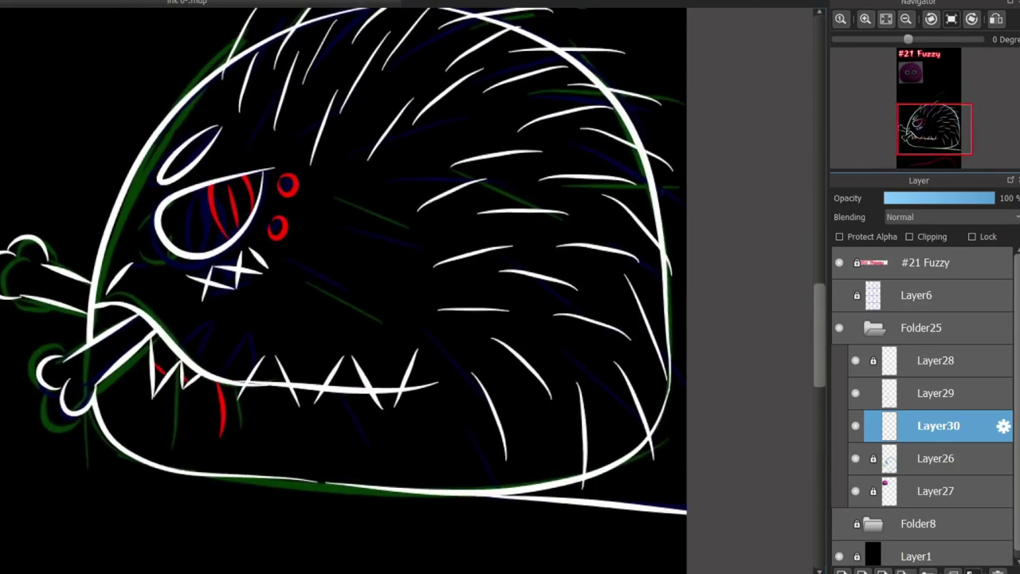
pyautogui.scroll(3, 320, 334)
pyautogui.scroll(5, 320, 333)
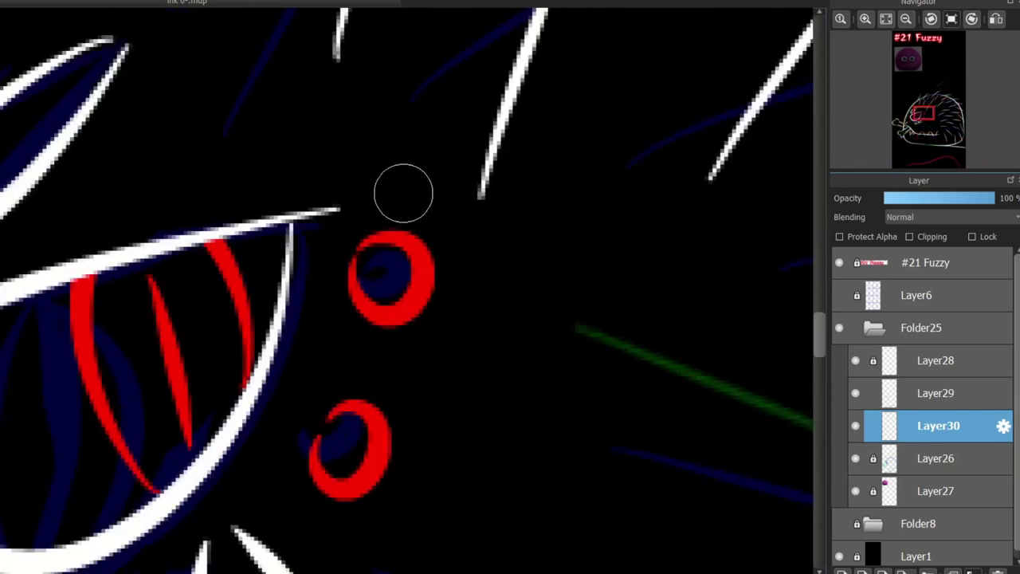
pyautogui.click(427, 232)
pyautogui.click(368, 467)
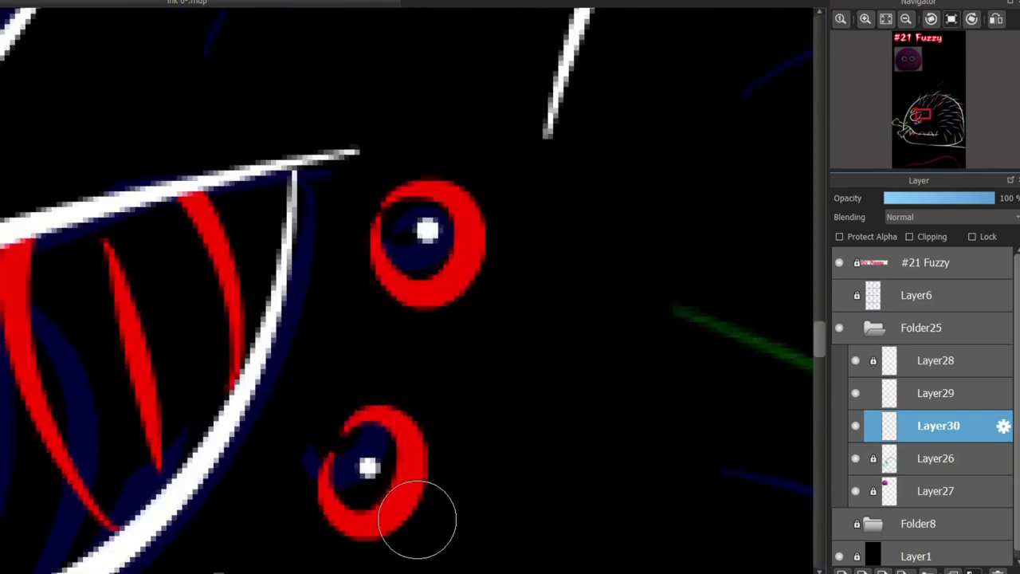
pyautogui.hotkey('ctrl', 'z')
pyautogui.hotkey('ctrl', 'z')
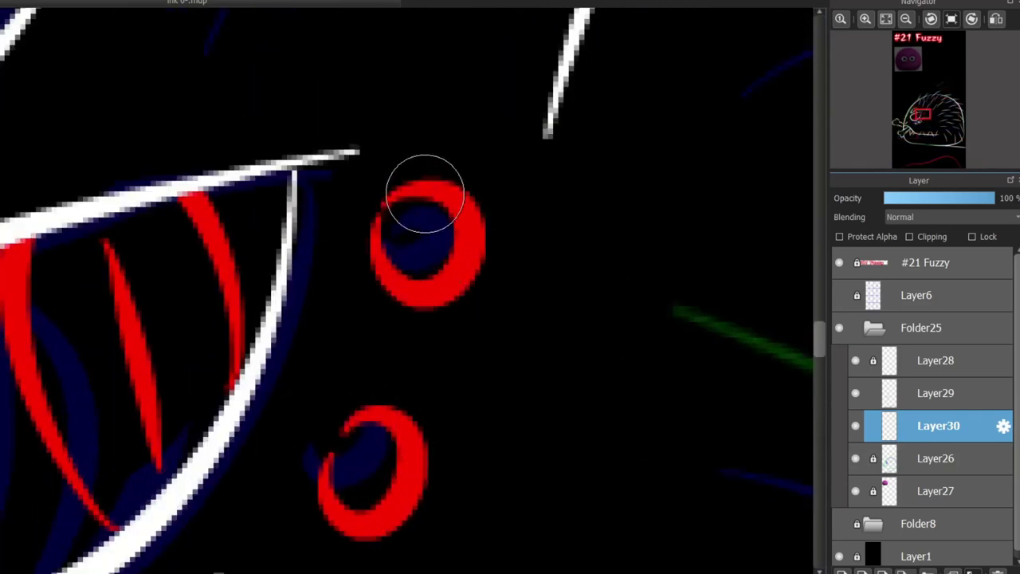
pyautogui.moveTo(430, 197); pyautogui.dragTo(428, 263)
pyautogui.moveTo(366, 422); pyautogui.dragTo(368, 486)
pyautogui.hotkey('ctrl', 'z')
pyautogui.hotkey('ctrl', 'z')
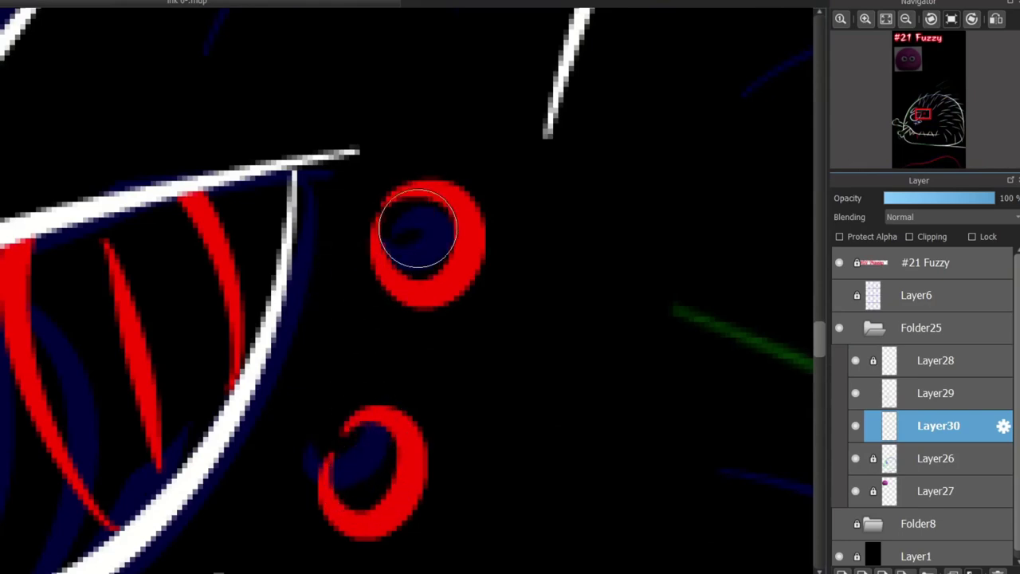
# Place a small red dot in the centre of each of the two small round eyes.
pyautogui.click(422, 232)
pyautogui.click(371, 470)
pyautogui.scroll(-3, 407, 292)
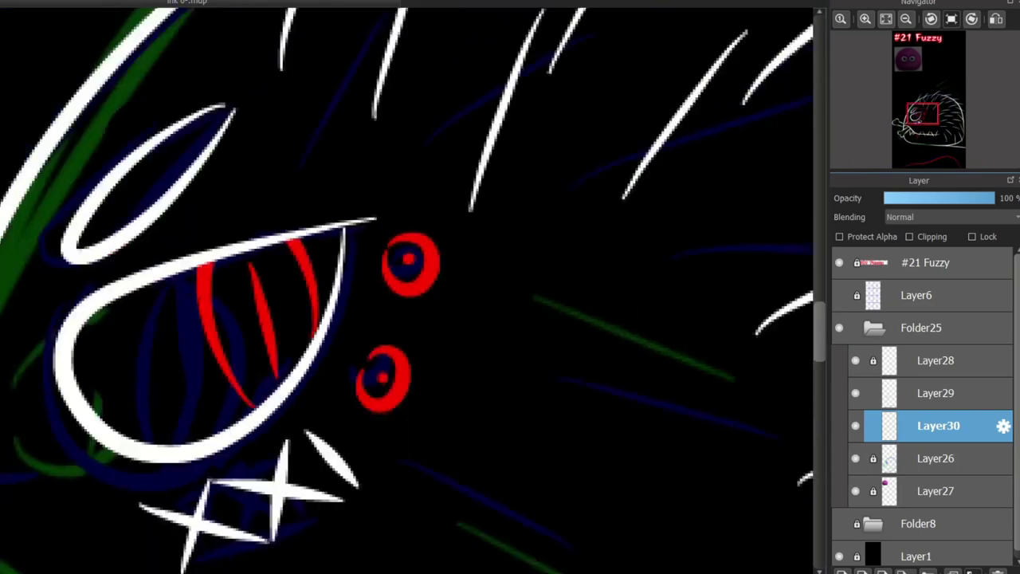
# Draw short white crack lines inside both bones, three on the lower bone and two on the upper one.
pyautogui.moveTo(407, 293); pyautogui.dragTo(689, 35)
pyautogui.scroll(2, 295, 292)
pyautogui.scroll(1, 412, 250)
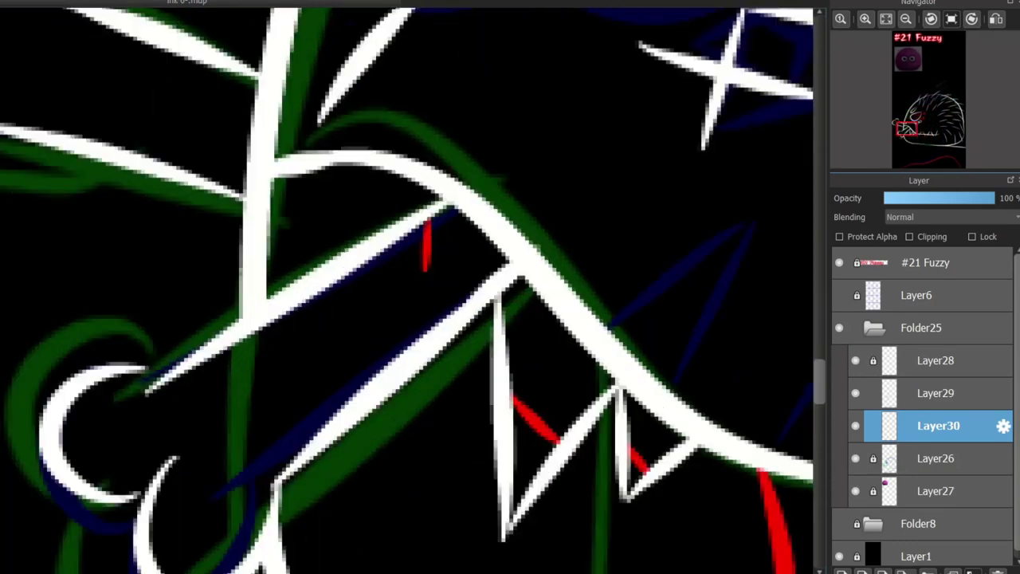
pyautogui.moveTo(356, 345)
pyautogui.mouseDown()
pyautogui.moveTo(395, 317)
pyautogui.moveTo(399, 351)
pyautogui.mouseUp()
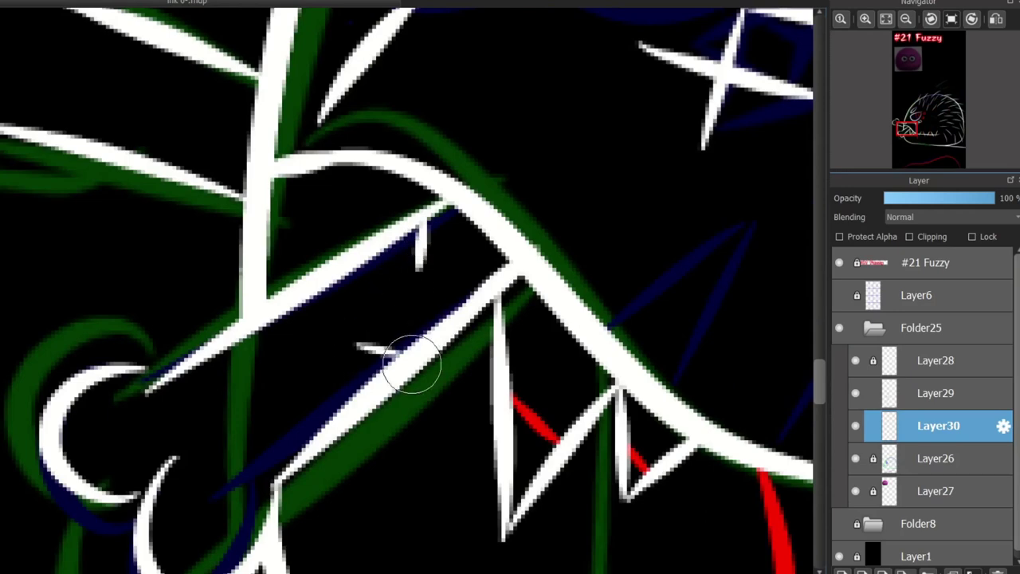
pyautogui.moveTo(331, 283)
pyautogui.mouseDown()
pyautogui.moveTo(388, 304)
pyautogui.moveTo(785, 185)
pyautogui.mouseUp()
pyautogui.moveTo(501, 511)
pyautogui.mouseDown()
pyautogui.moveTo(464, 460)
pyautogui.moveTo(459, 385)
pyautogui.mouseUp()
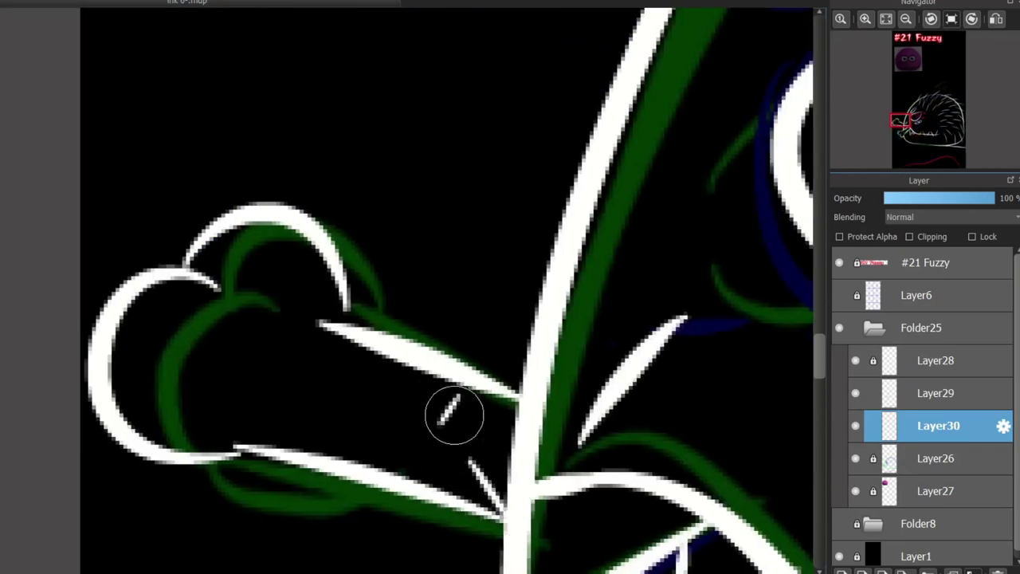
# Add two small white dots on the lower bone, near where it crosses the body outline.
pyautogui.scroll(-5, 406, 287)
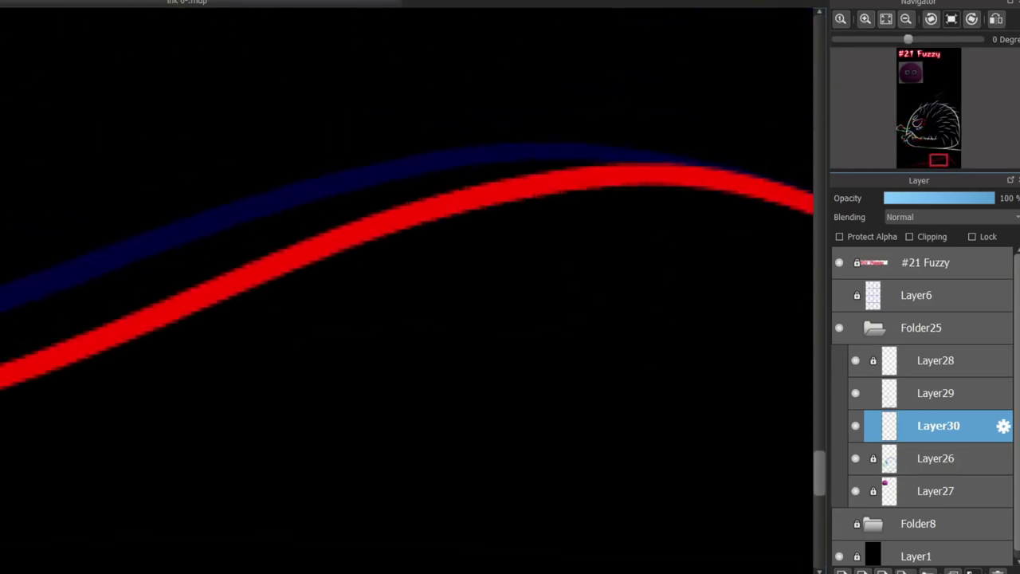
pyautogui.scroll(-2, 574, 317)
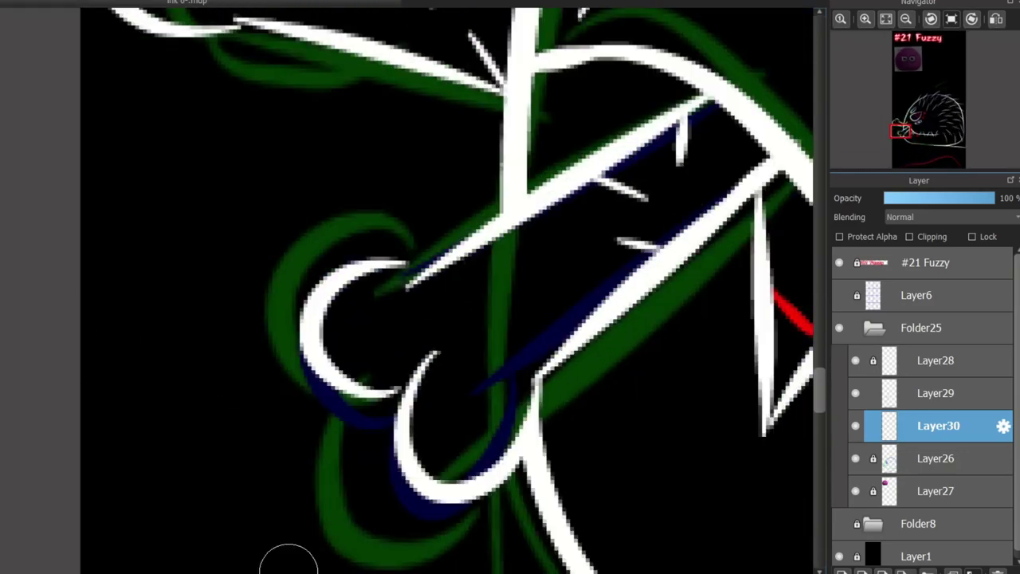
pyautogui.hscroll(3, 296, 285)
pyautogui.click(294, 286)
pyautogui.click(355, 242)
pyautogui.hotkey('ctrl', 'z')
pyautogui.hotkey('ctrl', 'z')
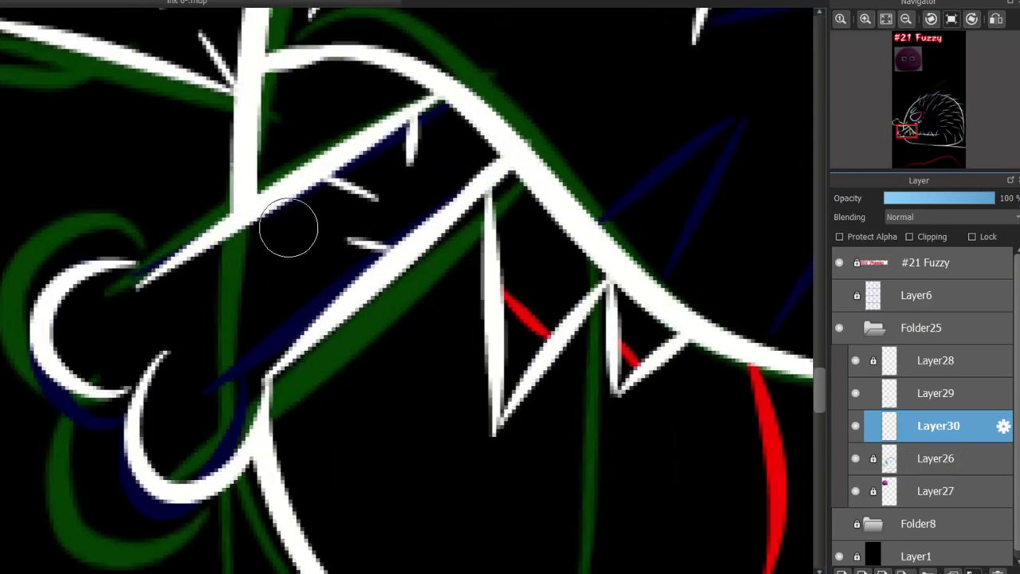
pyautogui.click(303, 208)
pyautogui.click(241, 247)
# Hide the coloured sketch on Layer26 so only the inked lines show.
pyautogui.scroll(-3, 430, 375)
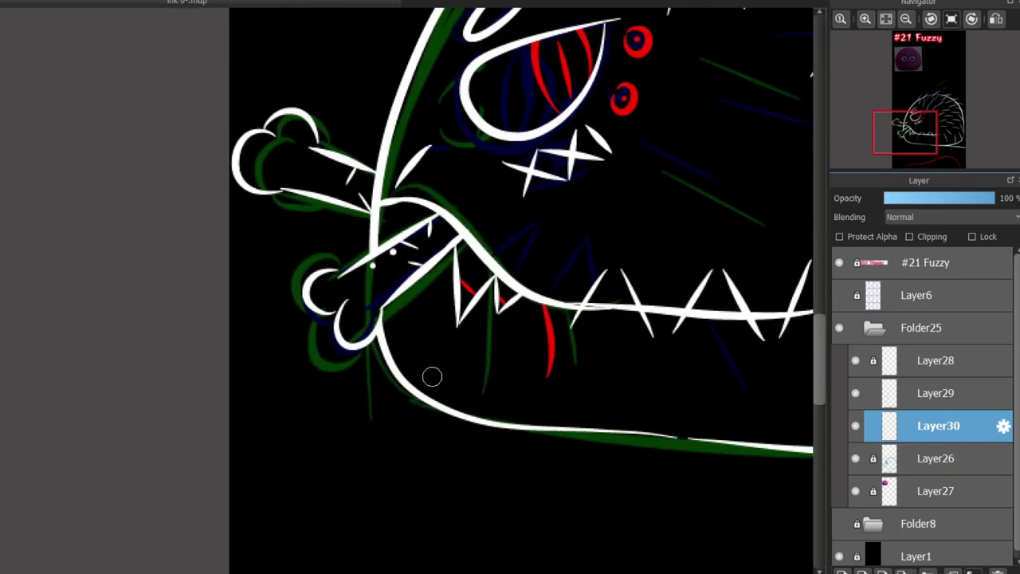
pyautogui.scroll(2, 431, 376)
pyautogui.click(855, 459)
pyautogui.scroll(-2, 398, 287)
pyautogui.scroll(2, 399, 287)
# Draw curved white fur strokes across the front head outline, behind the eyes, and between the large eye and the mouth line.
pyautogui.hscroll(-3, 398, 287)
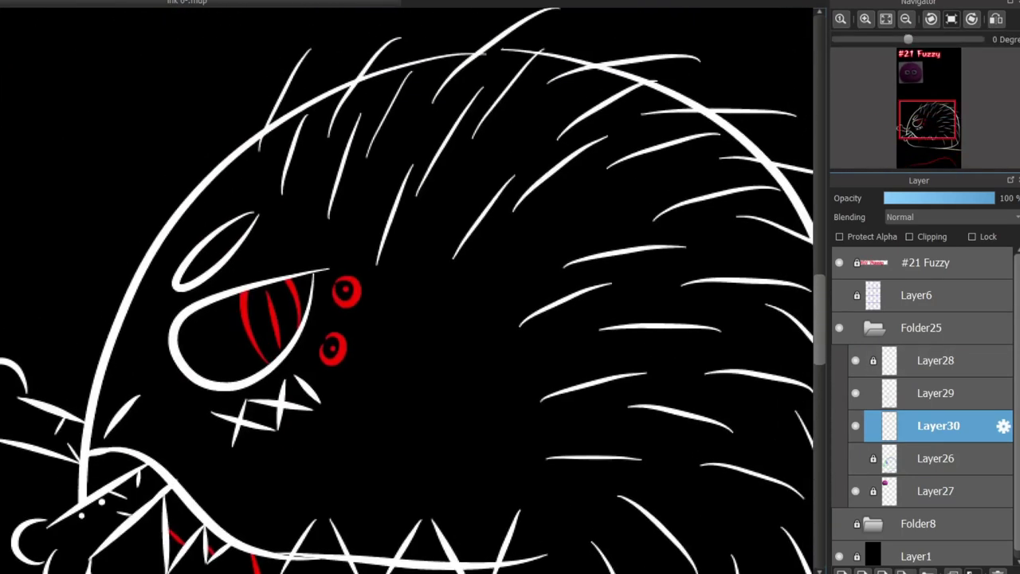
pyautogui.scroll(2, 253, 168)
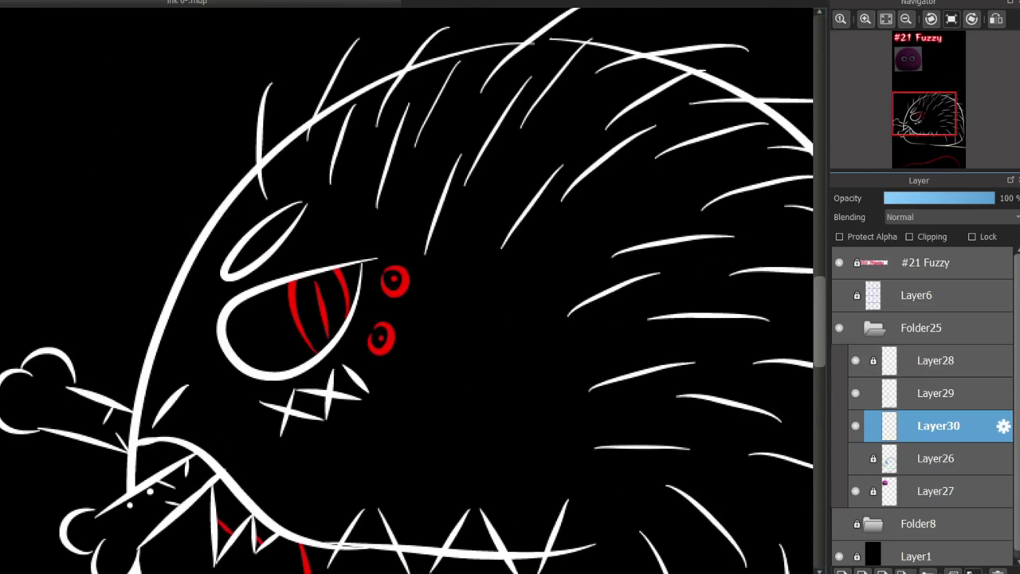
pyautogui.hotkey('ctrl', 'z')
pyautogui.moveTo(132, 206); pyautogui.dragTo(196, 321)
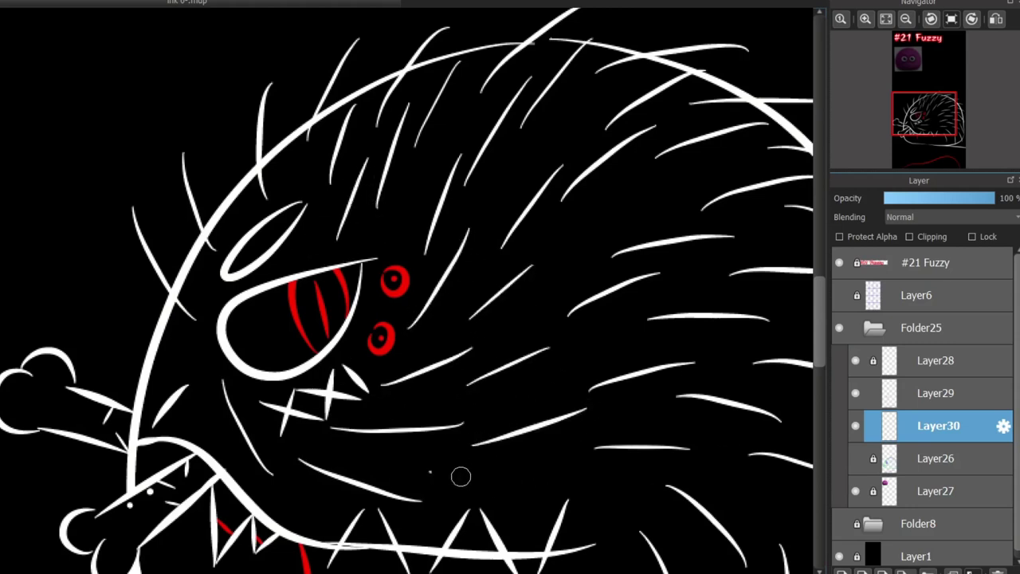
pyautogui.moveTo(461, 476); pyautogui.dragTo(516, 479)
pyautogui.scroll(-4, 461, 476)
pyautogui.scroll(3, 461, 477)
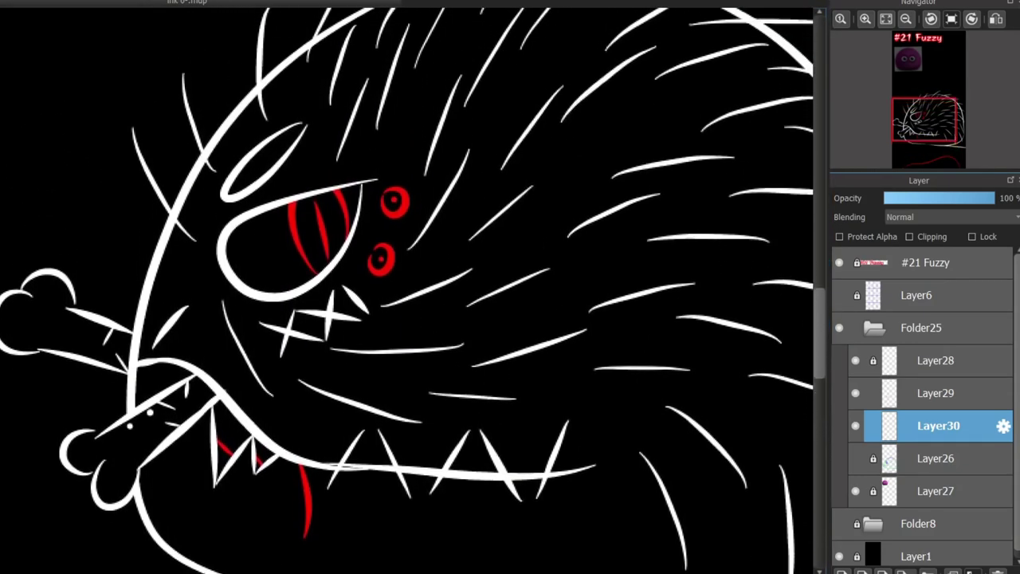
# Draw a tapered white curve just beneath the crest of the red line at the bottom of the canvas.
pyautogui.scroll(3, 786, 410)
pyautogui.scroll(1, 786, 410)
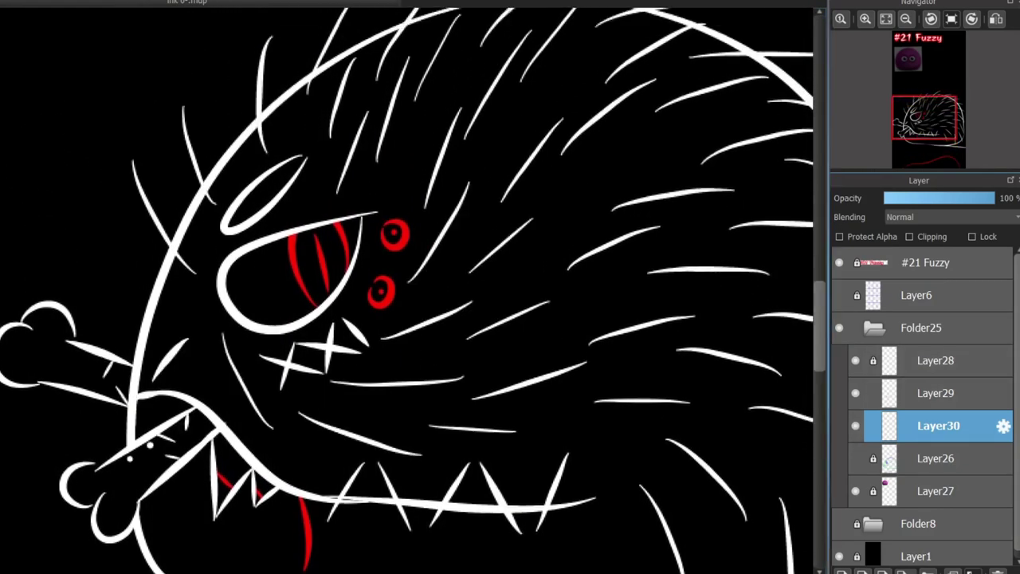
pyautogui.scroll(2, 510, 266)
pyautogui.scroll(-4, 510, 266)
pyautogui.scroll(-3, 578, 300)
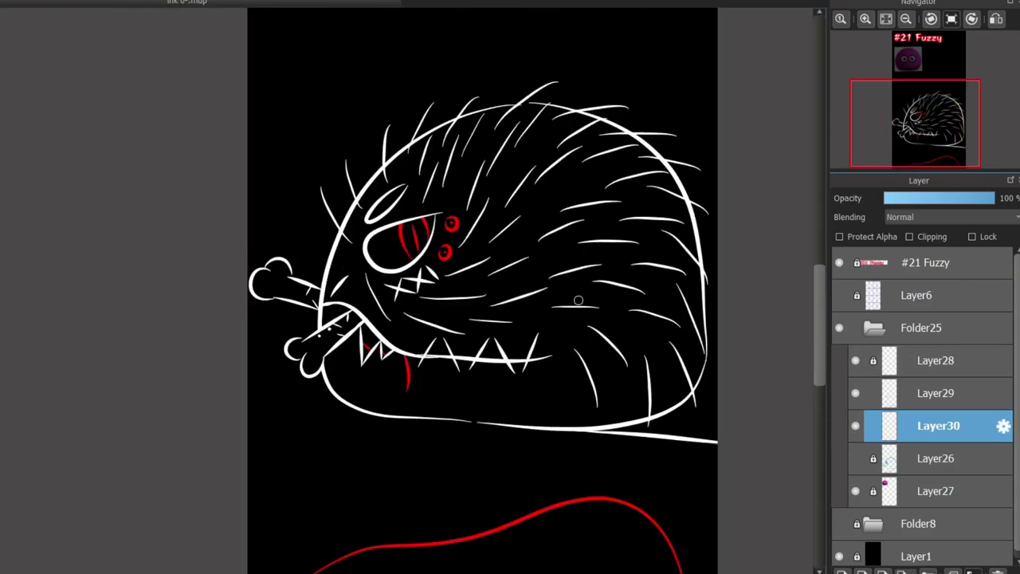
pyautogui.scroll(-2, 578, 301)
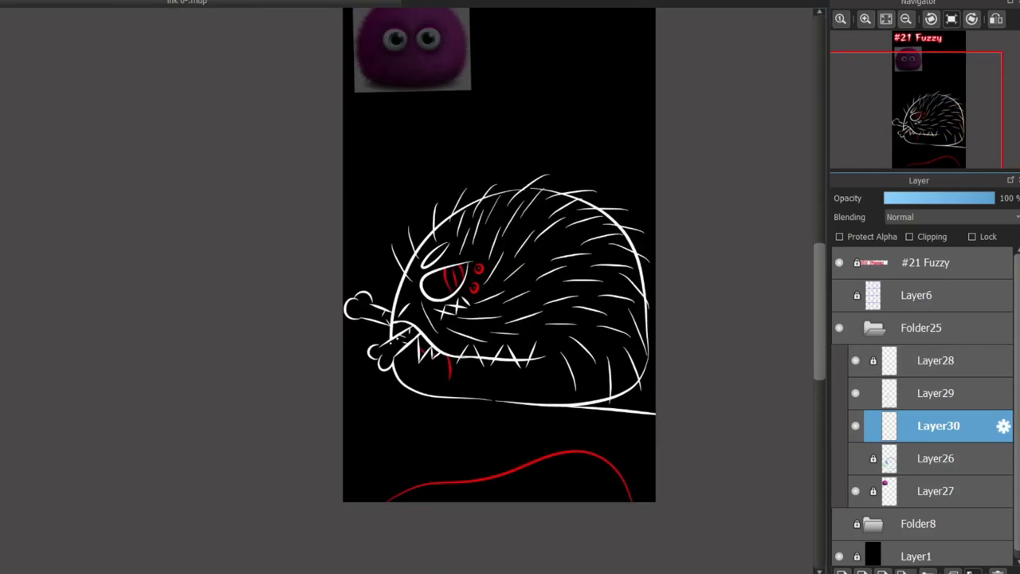
pyautogui.scroll(4, 523, 532)
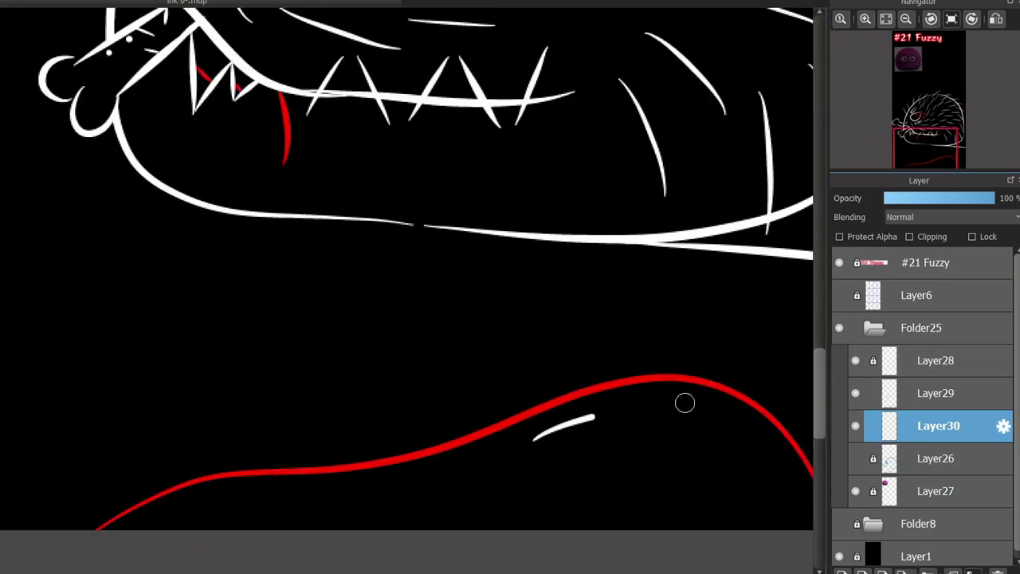
pyautogui.hotkey('ctrl', 'z')
pyautogui.moveTo(504, 459); pyautogui.dragTo(542, 442)
pyautogui.moveTo(562, 429); pyautogui.dragTo(580, 420)
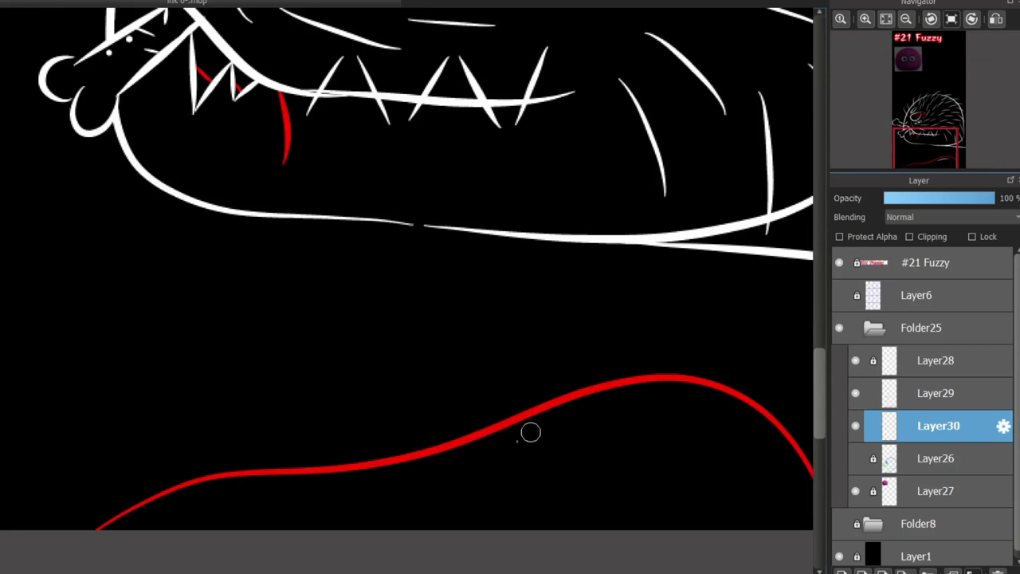
pyautogui.moveTo(518, 440); pyautogui.dragTo(711, 403)
pyautogui.moveTo(624, 487); pyautogui.dragTo(708, 487)
pyautogui.moveTo(540, 427); pyautogui.dragTo(485, 430)
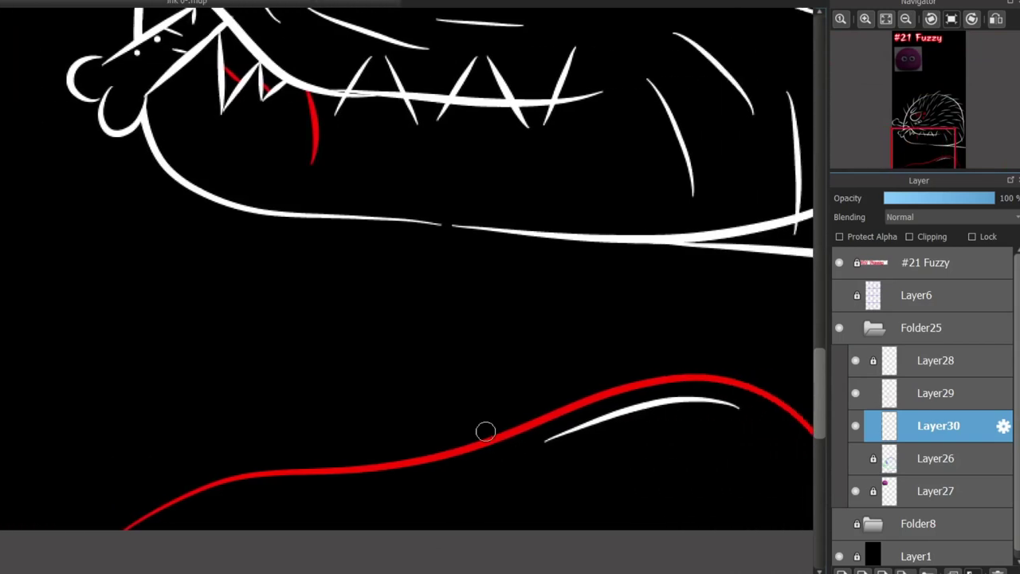
# Hide the purple furry reference picture on Layer27.
pyautogui.scroll(-5, 490, 529)
pyautogui.scroll(3, 490, 529)
pyautogui.scroll(2, 479, 319)
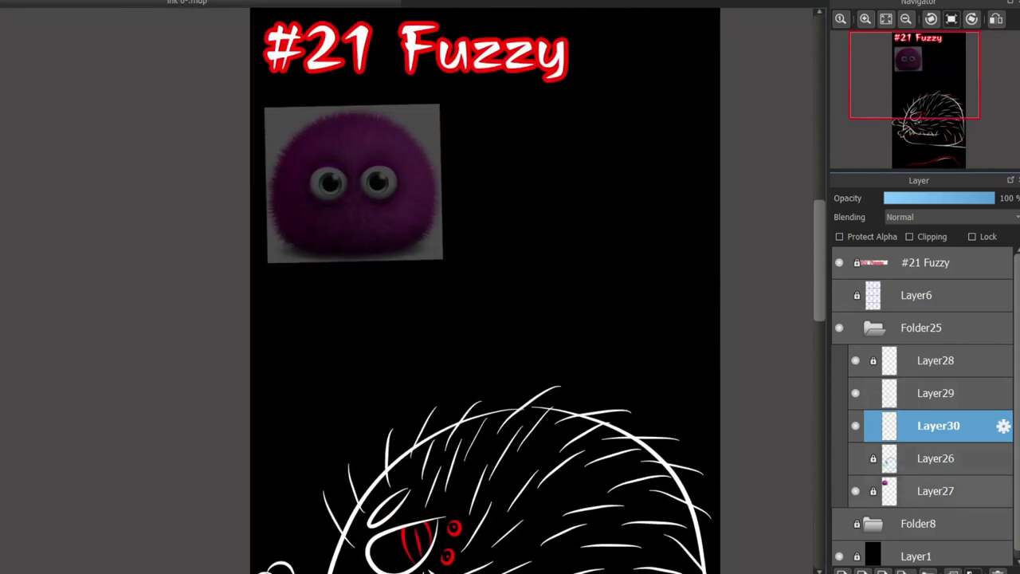
pyautogui.click(856, 491)
# Try a jagged red zigzag stroke in the empty space in front of the monster's forehead.
pyautogui.scroll(-5, 453, 296)
pyautogui.scroll(4, 437, 338)
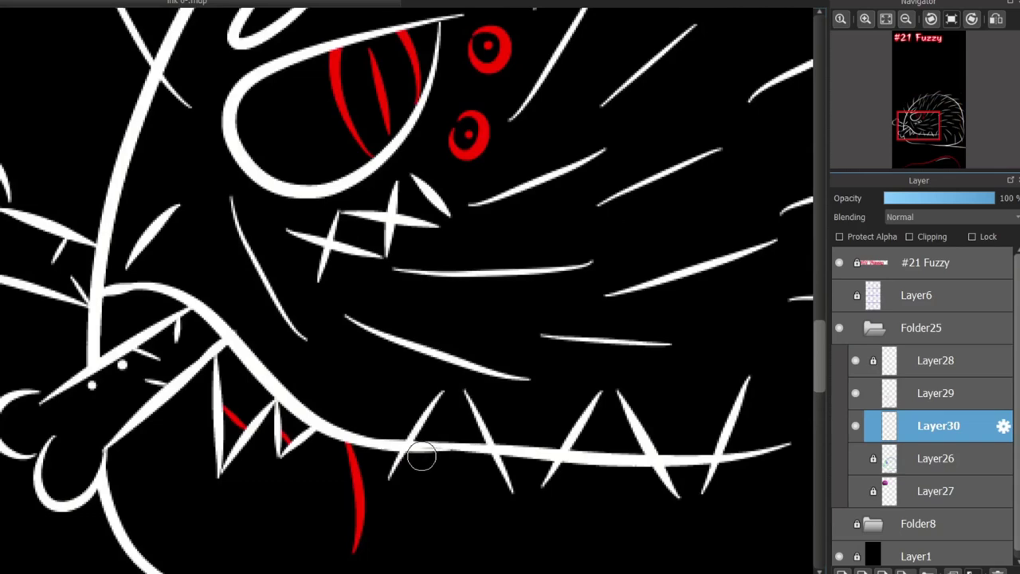
pyautogui.scroll(5, 576, 221)
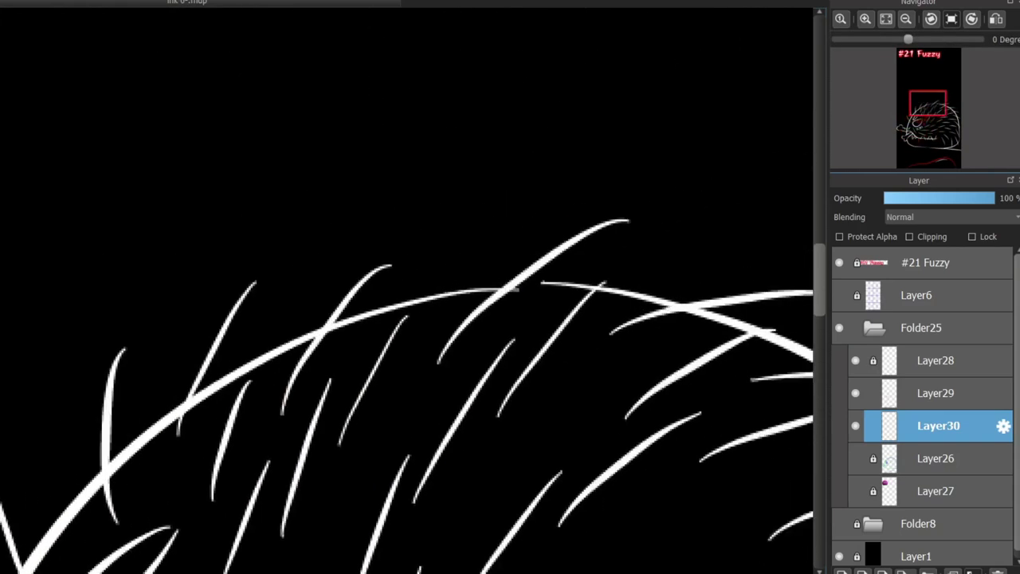
pyautogui.scroll(-4, 577, 221)
pyautogui.scroll(5, 308, 271)
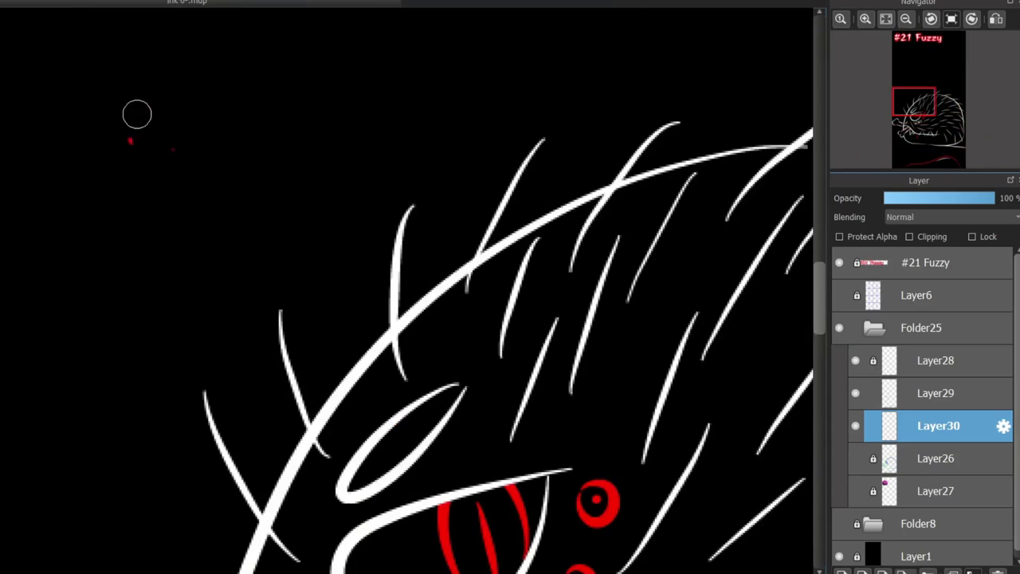
pyautogui.moveTo(137, 114); pyautogui.dragTo(215, 235)
pyautogui.hotkey('ctrl', 'z')
pyautogui.moveTo(231, 357)
pyautogui.mouseDown()
pyautogui.moveTo(224, 255)
pyautogui.moveTo(200, 266)
pyautogui.moveTo(98, 125)
pyautogui.mouseUp()
pyautogui.hotkey('ctrl', 'z')
pyautogui.moveTo(464, 182)
pyautogui.mouseDown()
pyautogui.moveTo(432, 109)
pyautogui.moveTo(547, 156)
pyautogui.mouseUp()
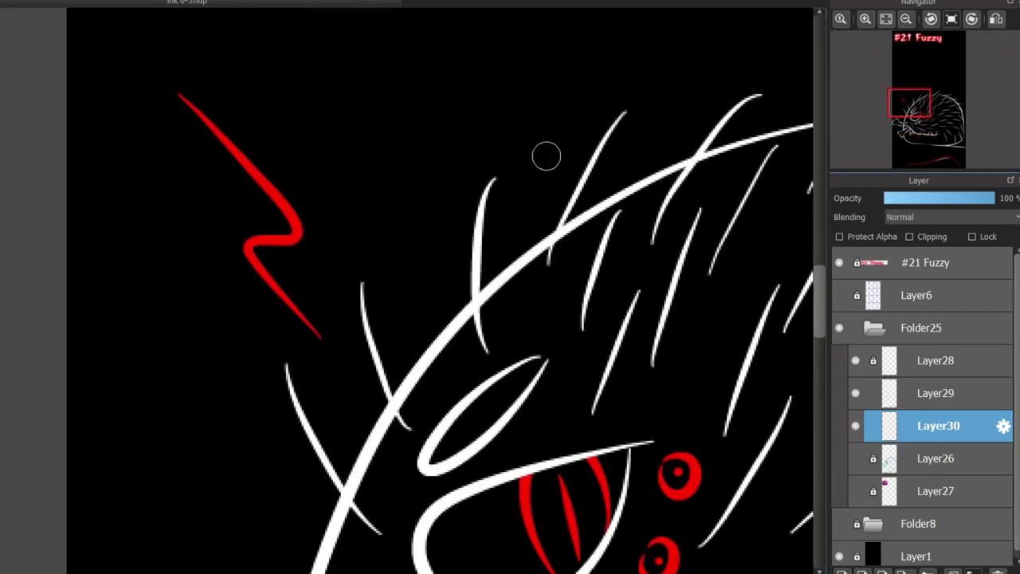
pyautogui.hotkey('ctrl', 'z')
pyautogui.hotkey('ctrl', 'z')
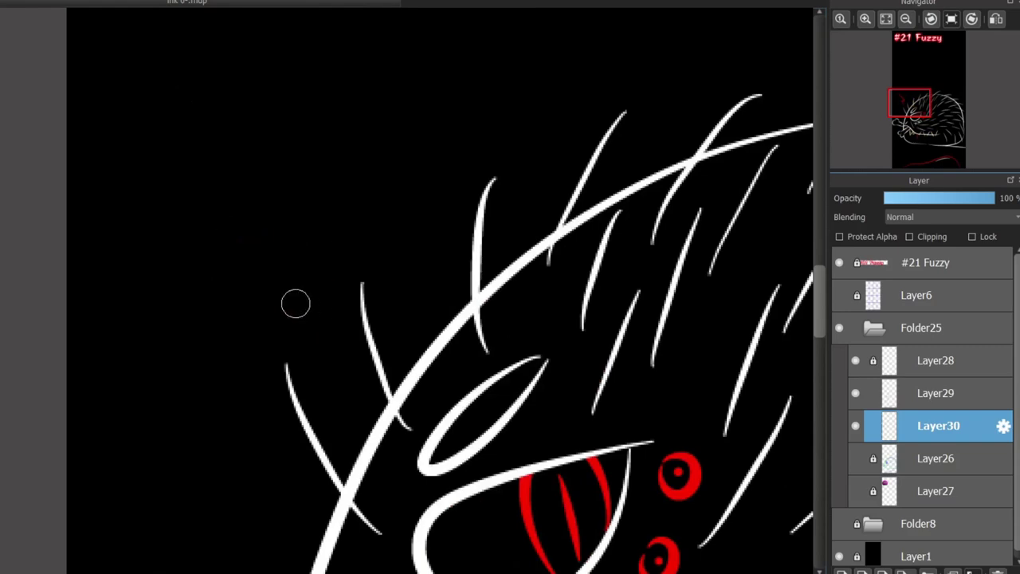
# Draw a tilted white exclamation mark, a hollow teardrop with a dot below it, in front of the monster's forehead.
pyautogui.moveTo(137, 144); pyautogui.dragTo(262, 221)
pyautogui.moveTo(139, 122); pyautogui.dragTo(259, 213)
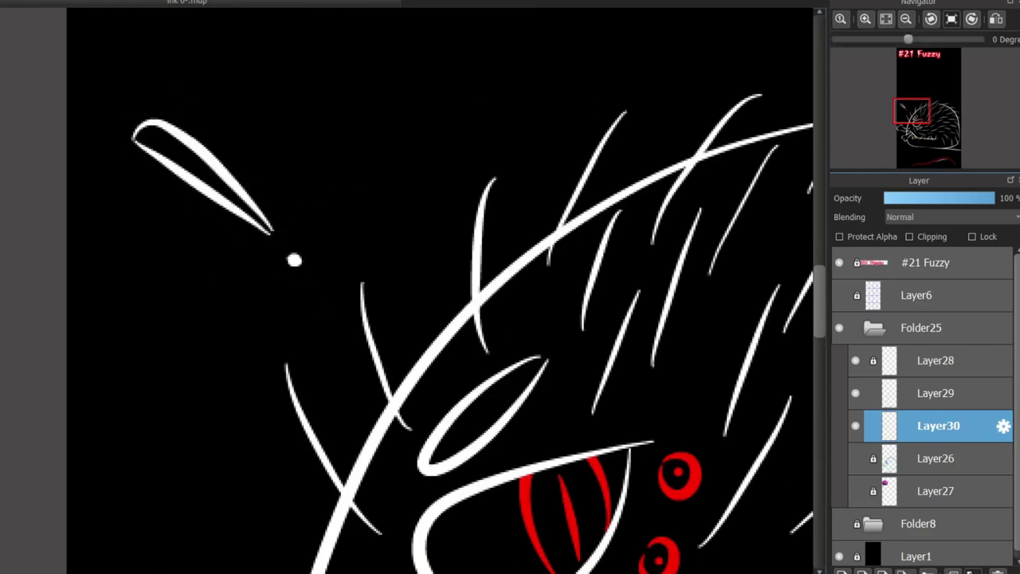
pyautogui.hotkey('ctrl', '-')
pyautogui.scroll(-4, 526, 287)
pyautogui.scroll(2, 526, 287)
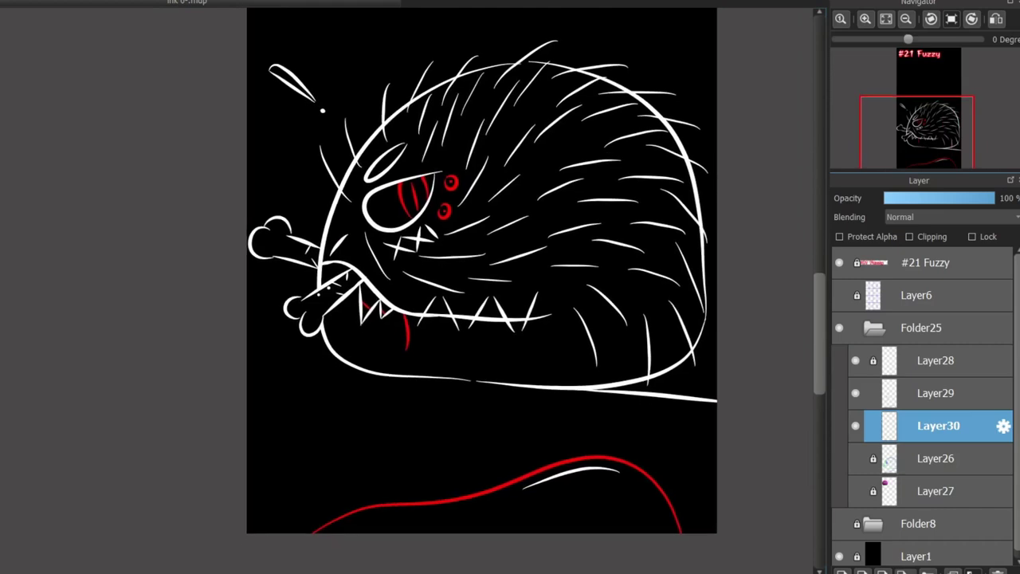
# Examine the whole inked monster, from the exclamation mark and head fur to the mouth, bones and body outline.
pyautogui.scroll(-1, 455, 287)
pyautogui.hscroll(1, 451, 286)
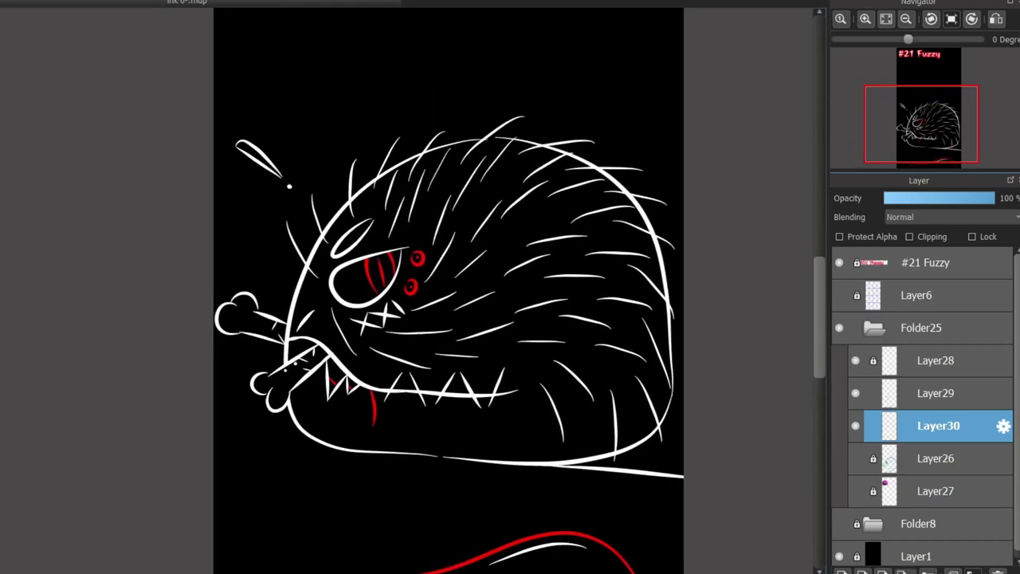
pyautogui.scroll(1, 446, 287)
pyautogui.scroll(5, 447, 287)
pyautogui.scroll(-5, 447, 287)
pyautogui.scroll(-1, 446, 287)
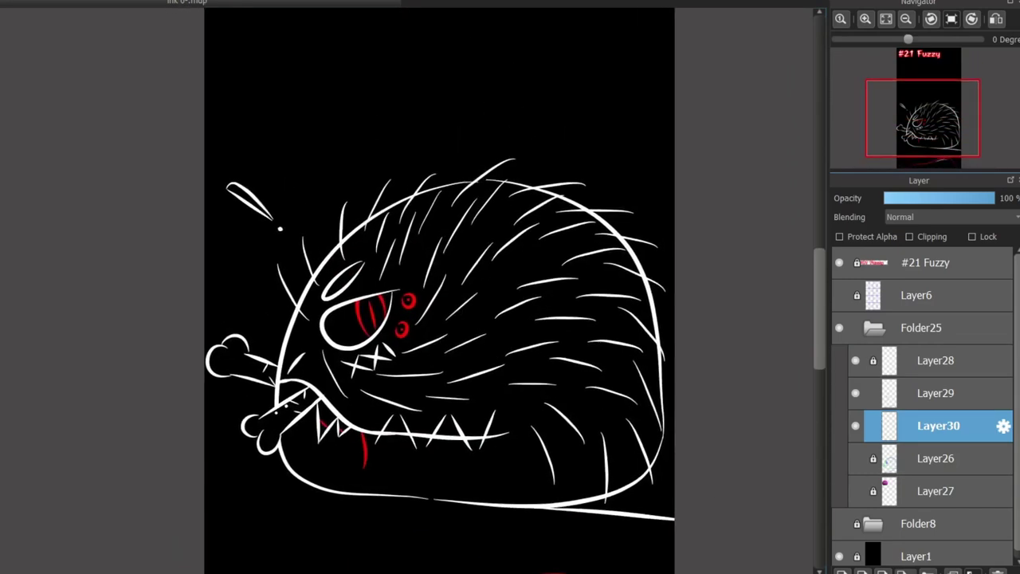
pyautogui.scroll(-1, 405, 515)
pyautogui.scroll(3, 405, 515)
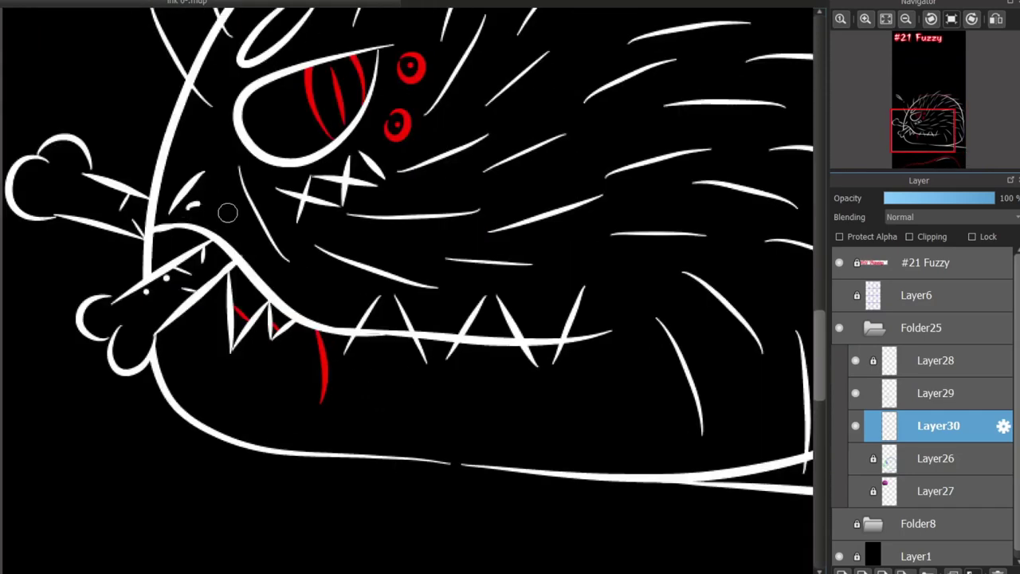
pyautogui.scroll(-1, 243, 281)
pyautogui.scroll(3, 244, 280)
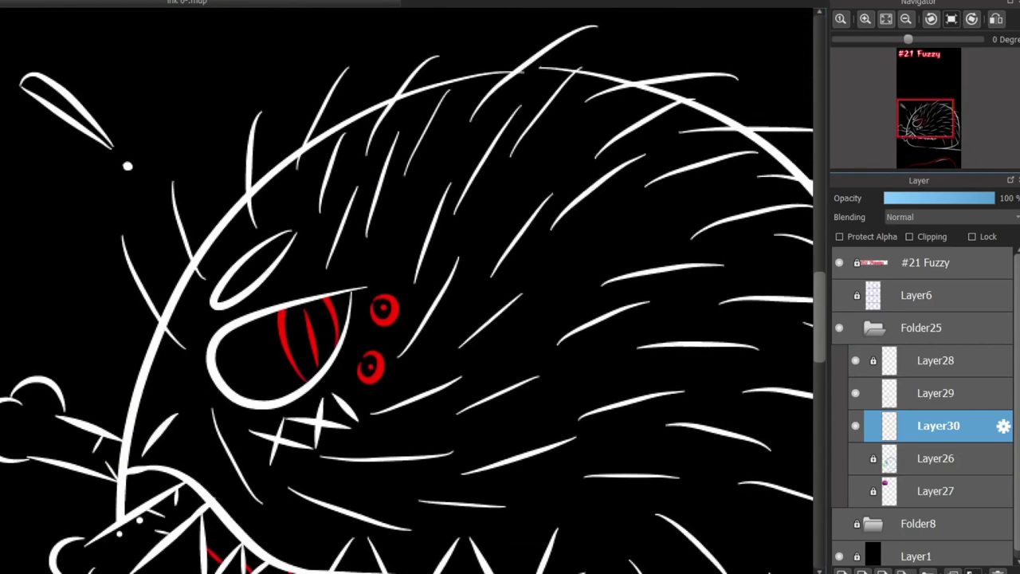
# Try a thin white crease stroke along the upper lid of the large eye.
pyautogui.scroll(2, 293, 198)
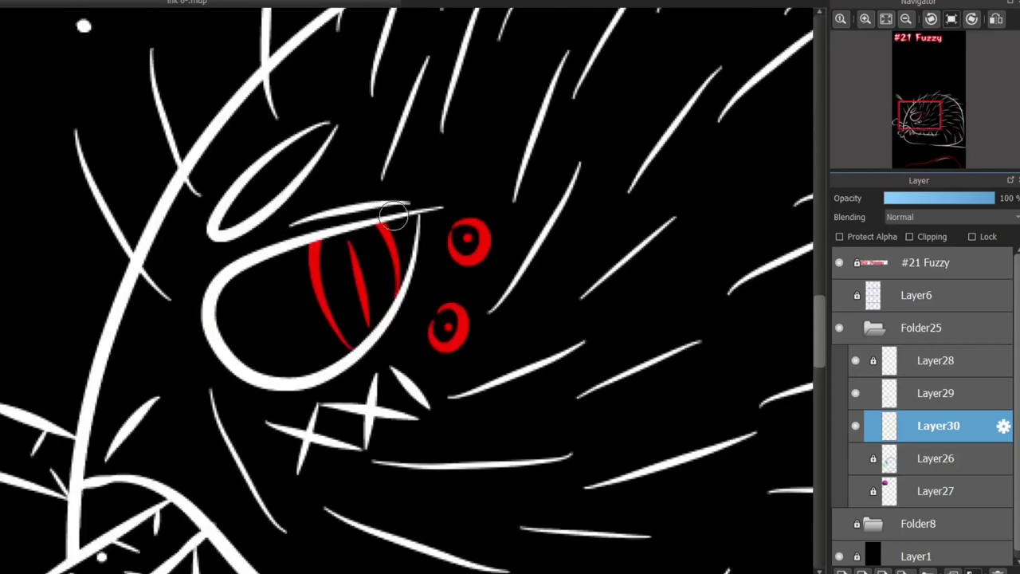
pyautogui.moveTo(227, 221); pyautogui.dragTo(309, 148)
pyautogui.hotkey('ctrl', 'z')
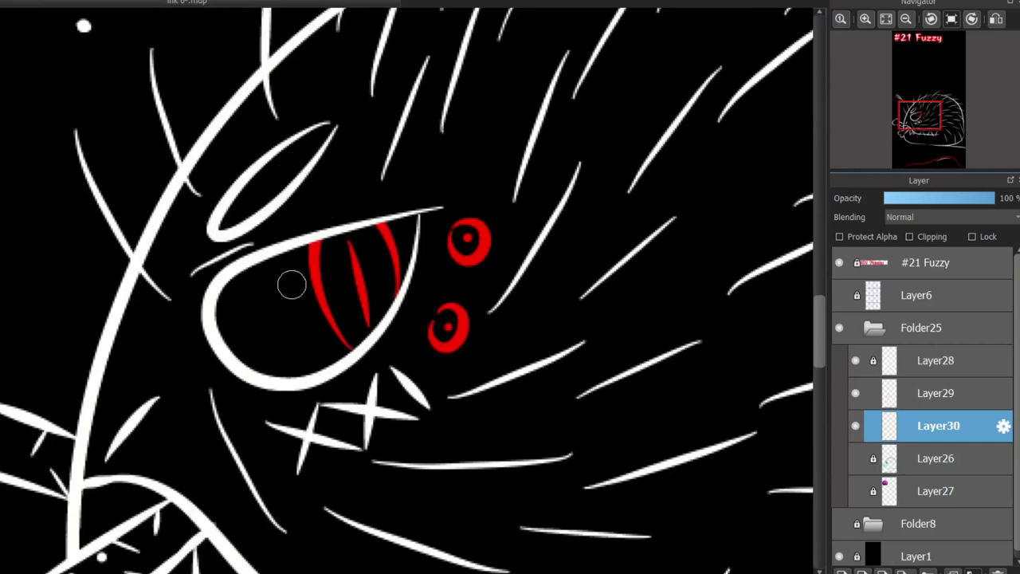
# Try one short slanted white brow stroke above each of the two small red eyes.
pyautogui.scroll(2, 451, 219)
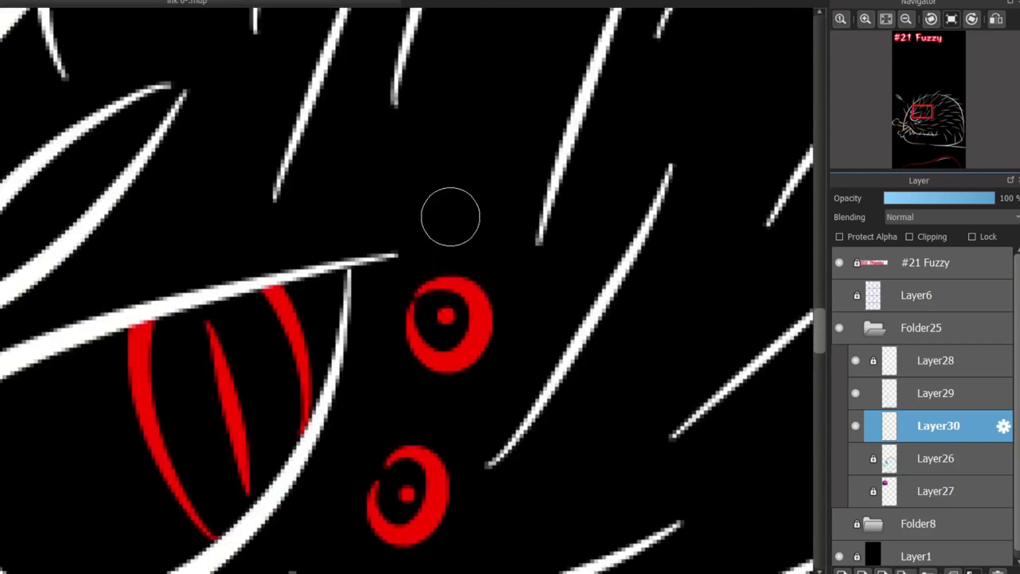
pyautogui.moveTo(463, 217)
pyautogui.mouseDown()
pyautogui.moveTo(401, 281)
pyautogui.moveTo(431, 291)
pyautogui.moveTo(411, 271)
pyautogui.mouseUp()
pyautogui.hotkey('ctrl', 'z')
pyautogui.moveTo(364, 456); pyautogui.dragTo(430, 401)
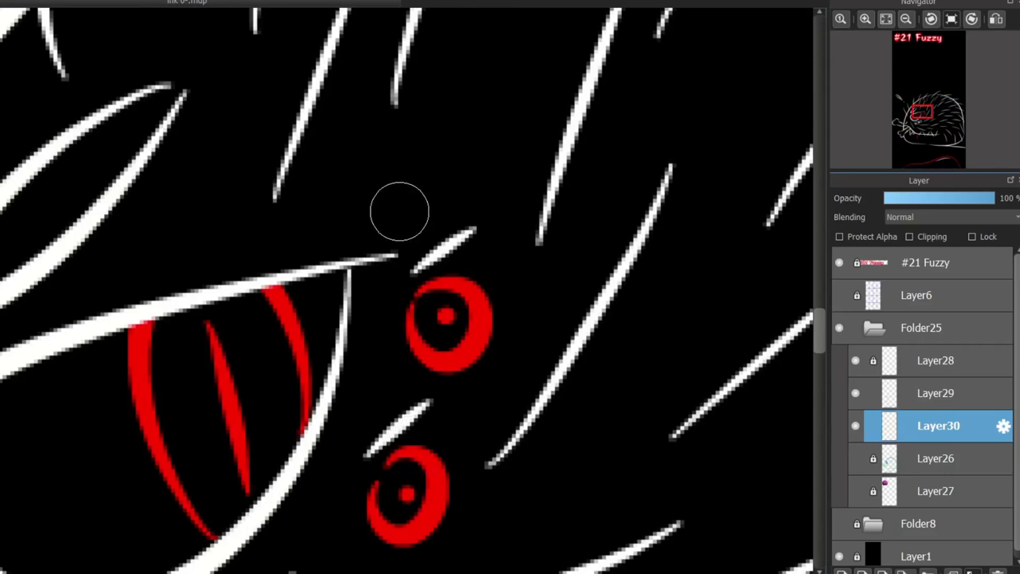
# Add a new layer at the top of Folder25 and draw slanted white eyelids overlapping both small red eyes.
pyautogui.scroll(-3, 399, 211)
pyautogui.scroll(4, 444, 216)
pyautogui.hotkey('ctrl', 'shift', 'n')
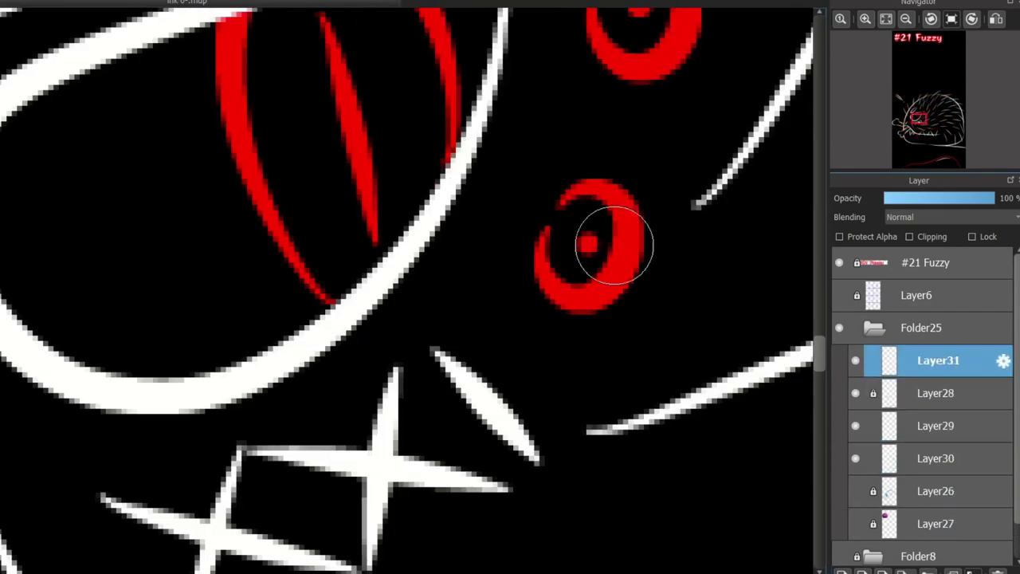
pyautogui.moveTo(634, 152); pyautogui.dragTo(530, 239)
pyautogui.scroll(3, 770, 221)
pyautogui.scroll(-3, 770, 221)
pyautogui.scroll(1, 605, 263)
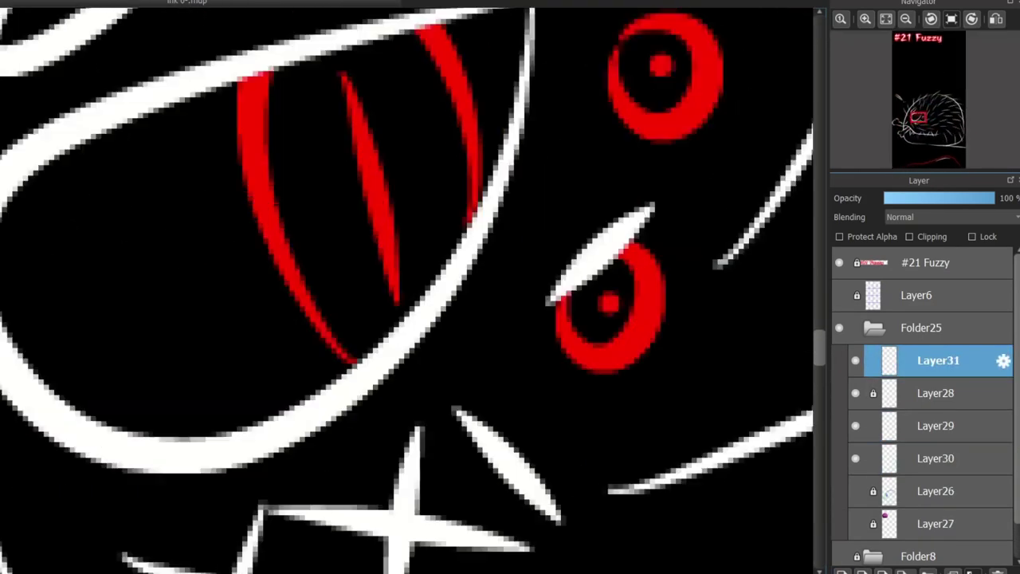
pyautogui.scroll(2, 399, 547)
pyautogui.hscroll(3, 364, 410)
pyautogui.moveTo(355, 439)
pyautogui.mouseDown()
pyautogui.moveTo(474, 318)
pyautogui.moveTo(463, 329)
pyautogui.mouseUp()
pyautogui.hotkey('ctrl', 'z')
pyautogui.hotkey('ctrl', 'z')
pyautogui.moveTo(406, 191); pyautogui.dragTo(510, 99)
pyautogui.hotkey('ctrl', 'z')
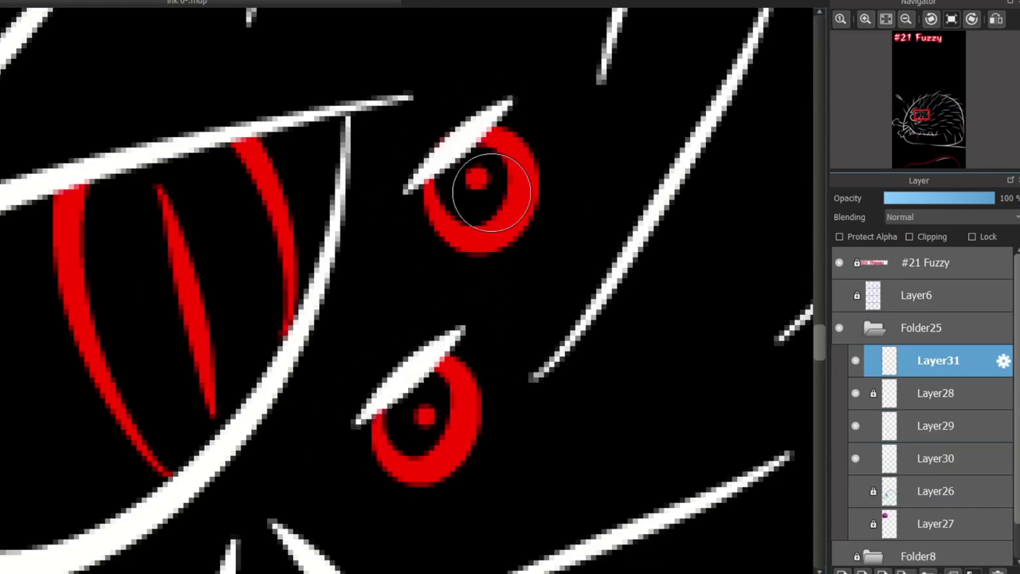
# Try slanted white brow strokes on Layer31, set slightly apart from the two small red eyes.
pyautogui.scroll(-5, 492, 189)
pyautogui.scroll(2, 653, 267)
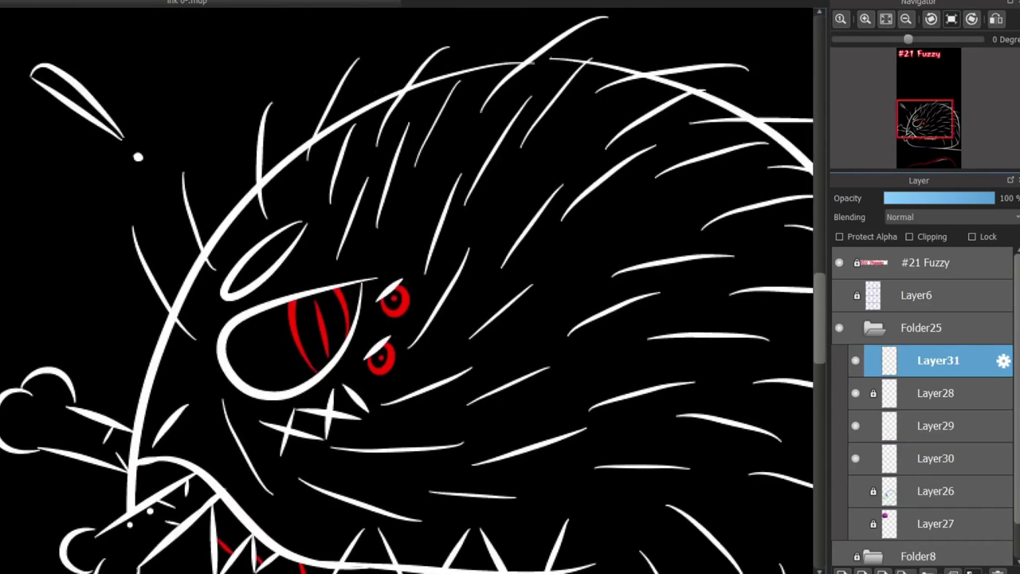
pyautogui.scroll(-3, 407, 290)
pyautogui.hscroll(1, 407, 290)
pyautogui.scroll(4, 330, 37)
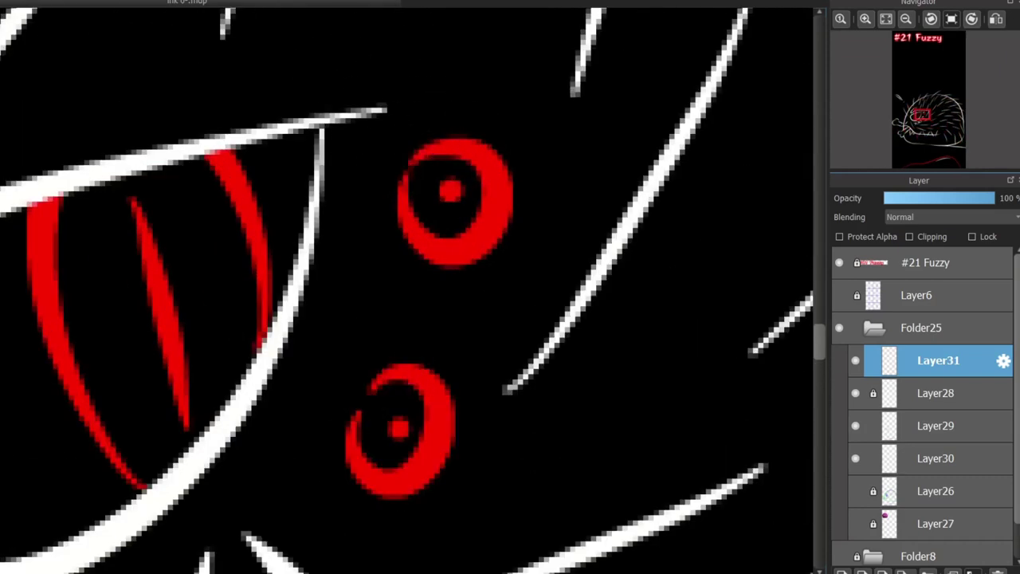
pyautogui.moveTo(379, 163); pyautogui.dragTo(469, 70)
pyautogui.moveTo(331, 393); pyautogui.dragTo(390, 318)
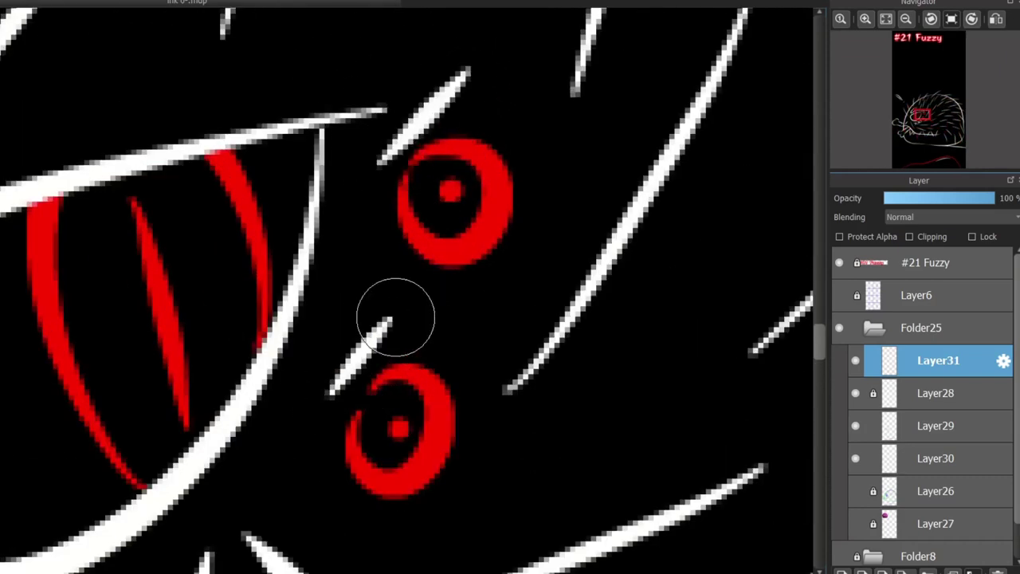
pyautogui.hotkey('ctrl', 'z')
pyautogui.hotkey('ctrl', 'z')
# Try curved white eyelids that follow the upper rims of the two small red eyes.
pyautogui.moveTo(359, 364); pyautogui.dragTo(444, 353)
pyautogui.hotkey('ctrl', 'z')
pyautogui.moveTo(341, 434); pyautogui.dragTo(451, 374)
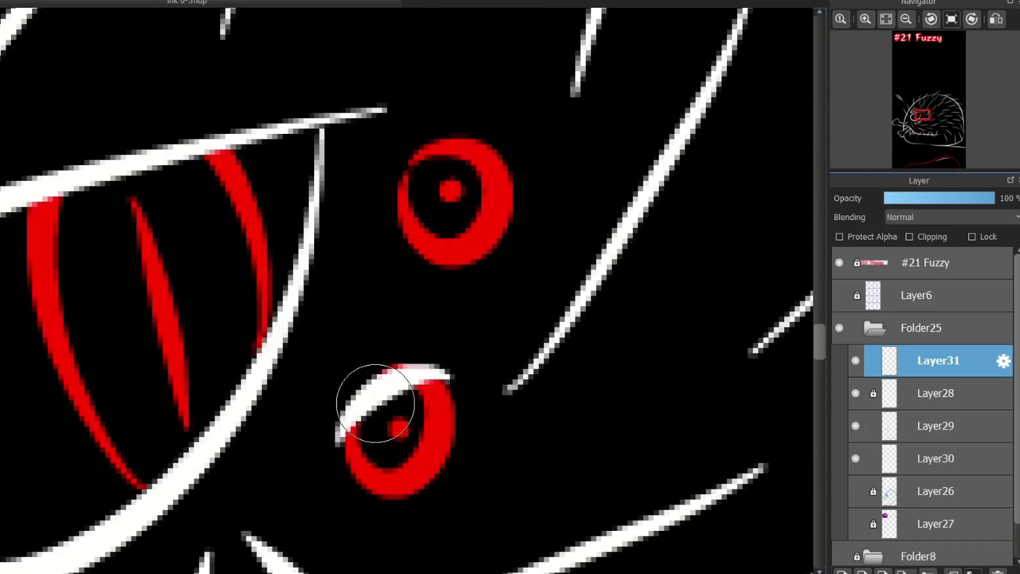
pyautogui.moveTo(403, 164)
pyautogui.mouseDown()
pyautogui.moveTo(455, 150)
pyautogui.moveTo(430, 131)
pyautogui.moveTo(486, 141)
pyautogui.mouseUp()
pyautogui.hotkey('ctrl', 'z')
pyautogui.hotkey('ctrl', 'z')
pyautogui.hotkey('ctrl', 'z')
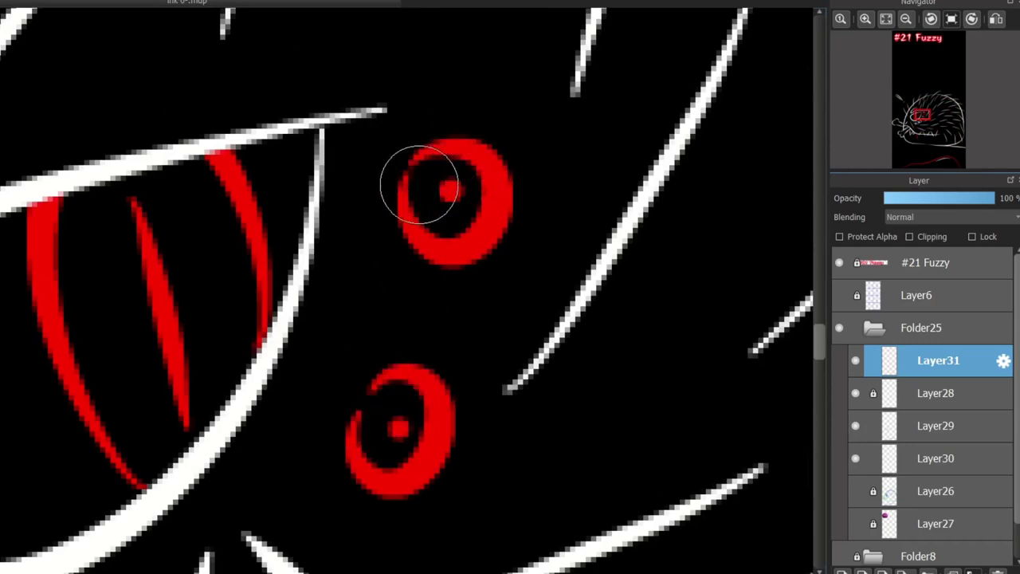
pyautogui.click(433, 171)
pyautogui.click(375, 401)
pyautogui.hotkey('ctrl', 'z')
pyautogui.hotkey('ctrl', 'z')
# Unlock Layer28 and make Layer31 the active layer again.
pyautogui.scroll(-5, 367, 207)
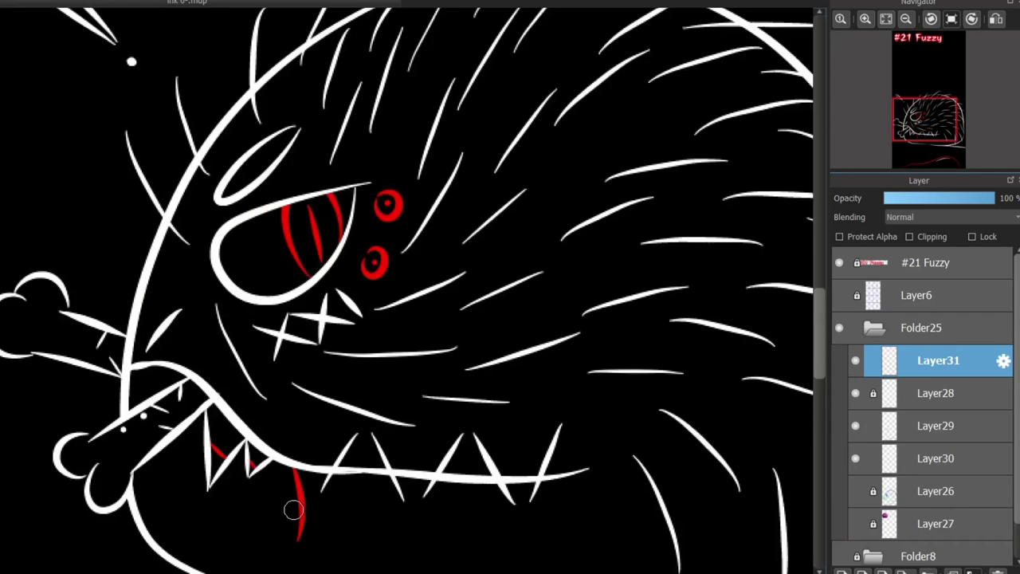
pyautogui.scroll(-4, 352, 421)
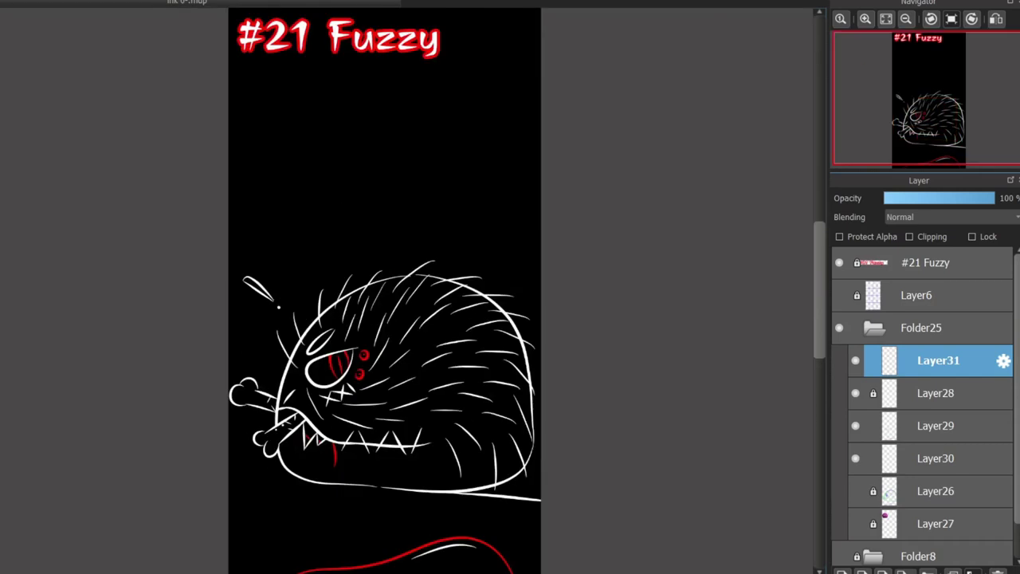
pyautogui.scroll(4, 400, 471)
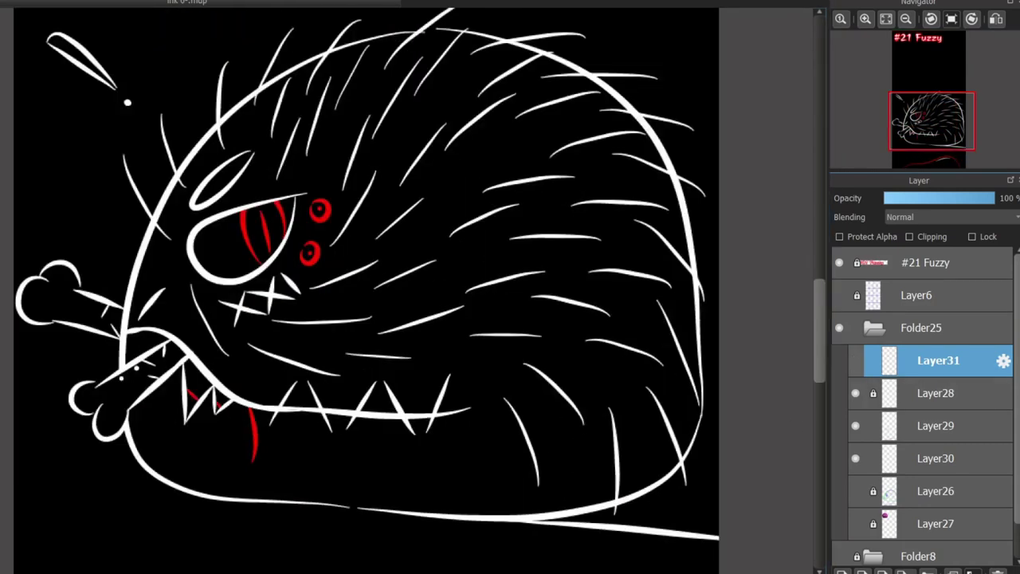
pyautogui.click(938, 393)
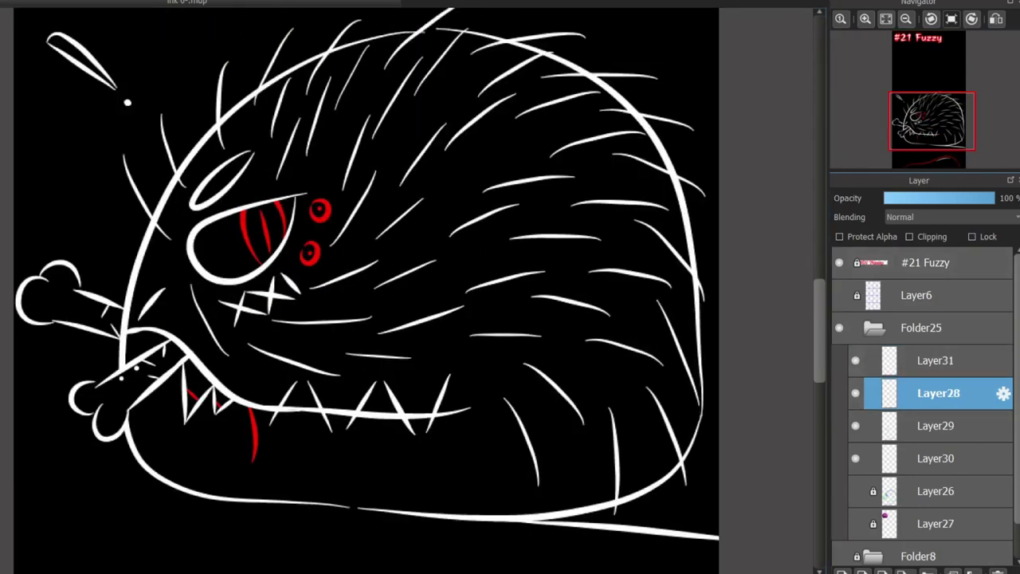
pyautogui.click(938, 361)
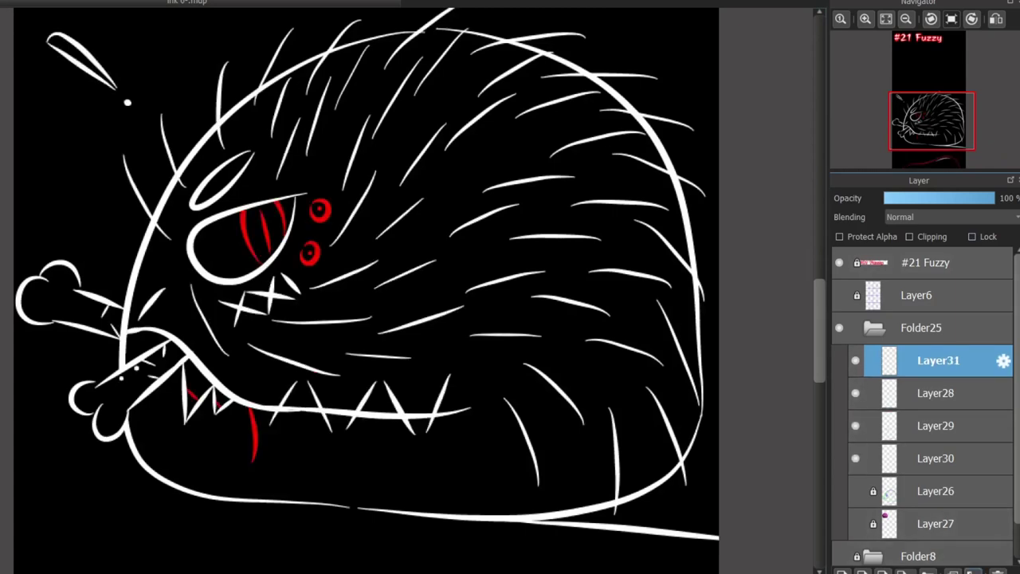
# Merge Layer31, Layer28 and Layer29 down into Layer30.
pyautogui.hotkey('ctrl', 'e')
pyautogui.hotkey('ctrl', 'e')
pyautogui.hotkey('ctrl', 'e')
pyautogui.scroll(-4, 359, 287)
pyautogui.scroll(4, 359, 287)
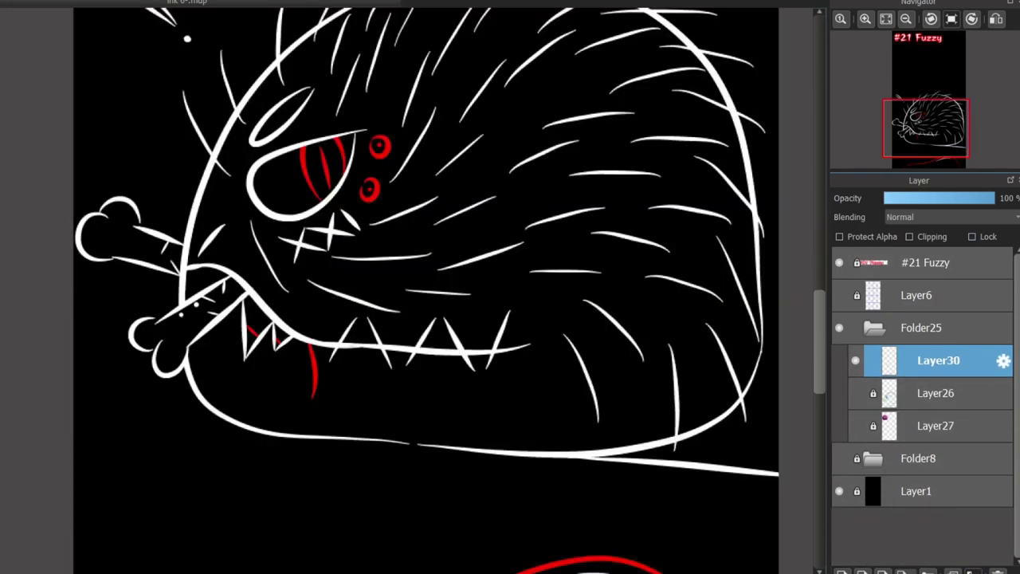
# Add a new layer above Layer30 and lower Layer30's opacity to about half.
pyautogui.click(841, 570)
pyautogui.click(938, 393)
pyautogui.moveTo(994, 197); pyautogui.dragTo(941, 198)
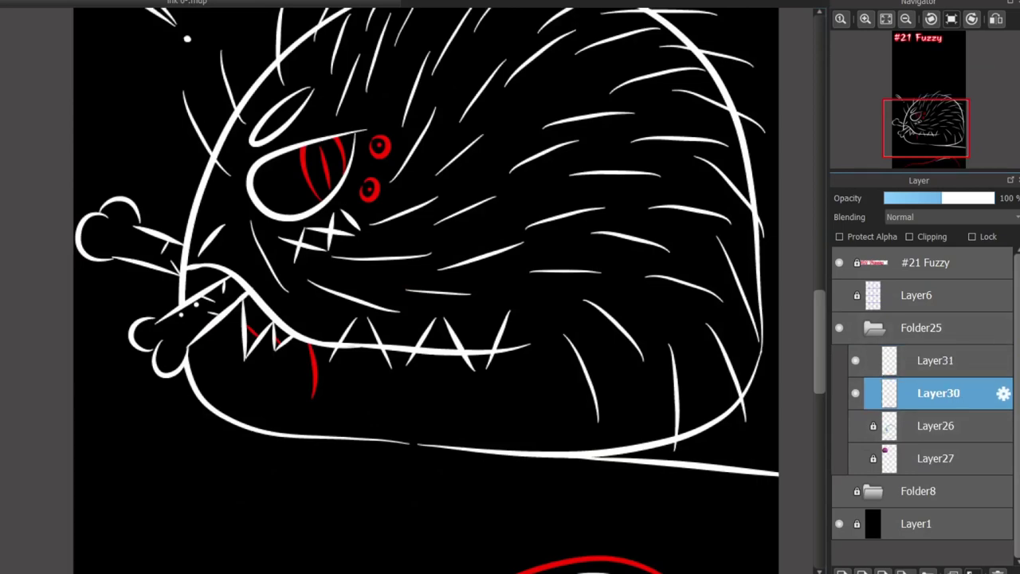
# Draw a gently arched white horizon line on Layer31 across the full canvas width at the height of the monster's mouth.
pyautogui.click(938, 361)
pyautogui.moveTo(25, 318)
pyautogui.mouseDown()
pyautogui.moveTo(351, 292)
pyautogui.moveTo(785, 296)
pyautogui.mouseUp()
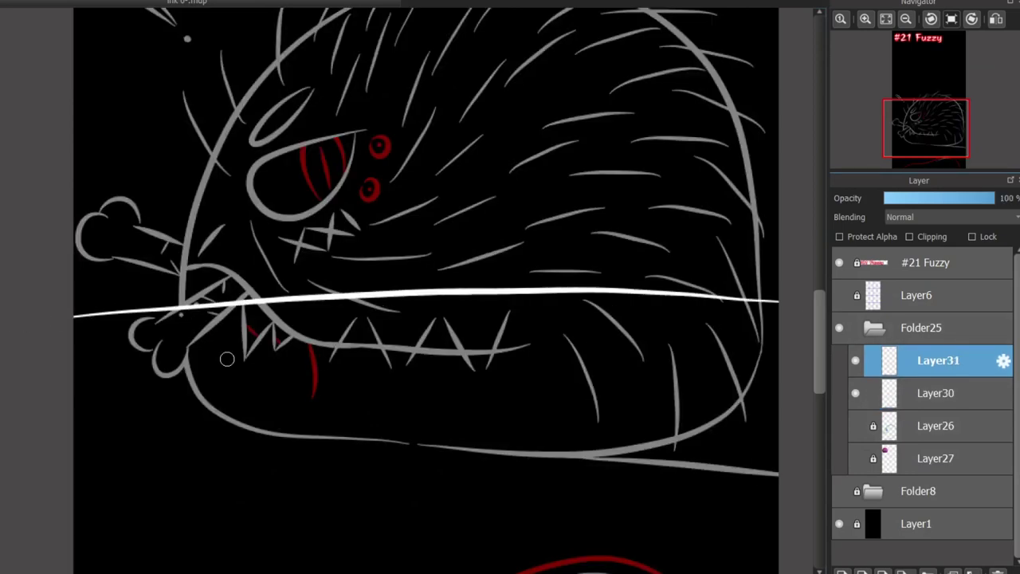
pyautogui.hotkey('ctrl', 'z')
pyautogui.moveTo(49, 307); pyautogui.dragTo(785, 301)
# Erase the horizon line inside the monster's body, leaving only the short pieces outside its front and back outlines.
pyautogui.scroll(2, 168, 305)
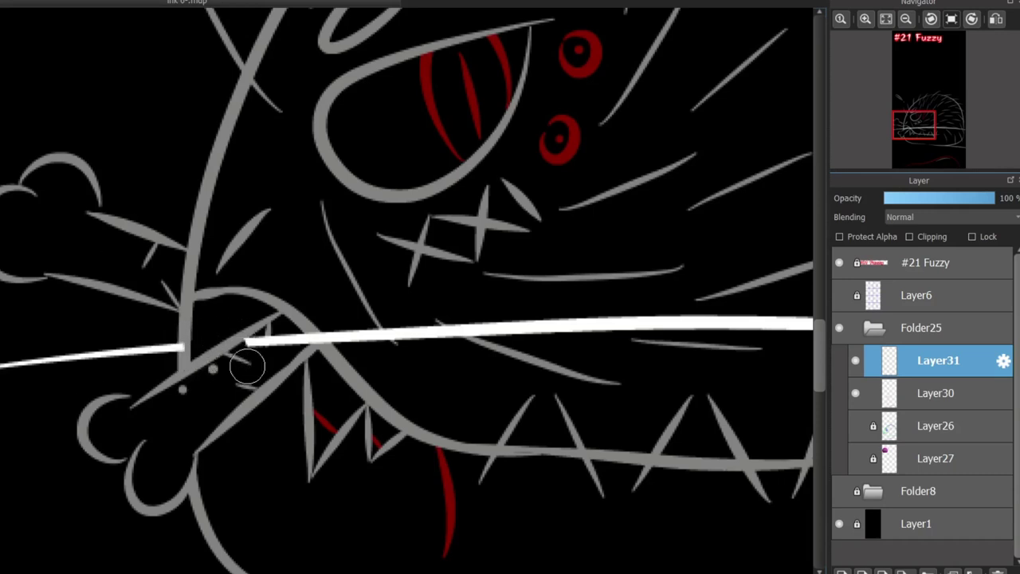
pyautogui.scroll(-2, 247, 365)
pyautogui.scroll(2, 733, 362)
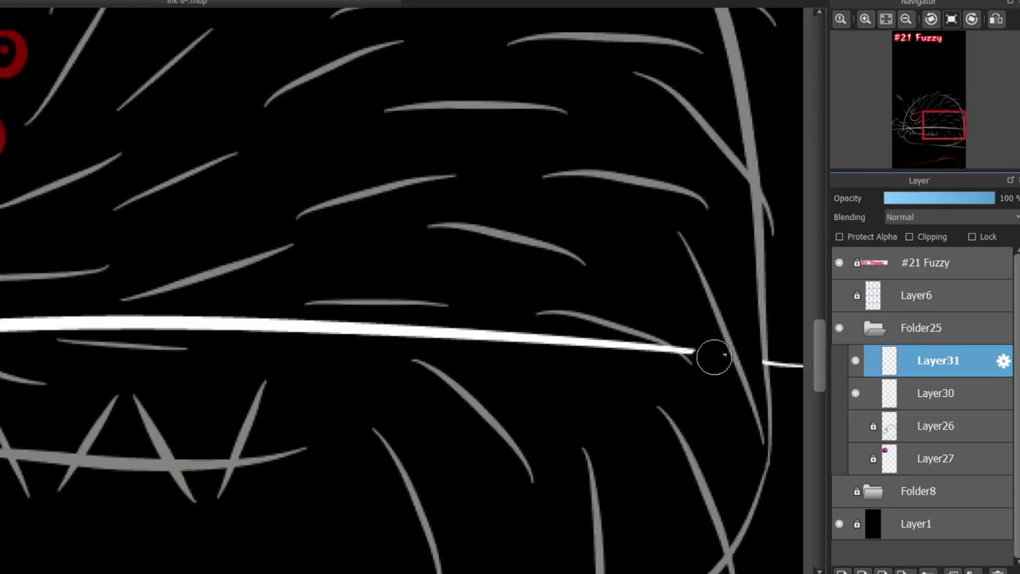
pyautogui.scroll(-2, 618, 282)
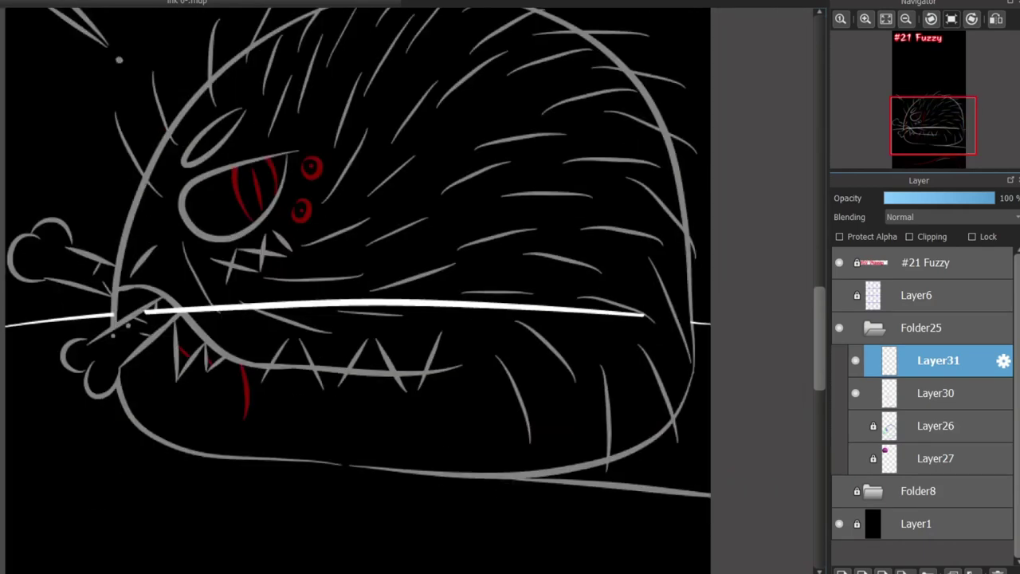
pyautogui.moveTo(136, 289); pyautogui.dragTo(660, 349)
pyautogui.press('Delete')
pyautogui.hotkey('ctrl', 'd')
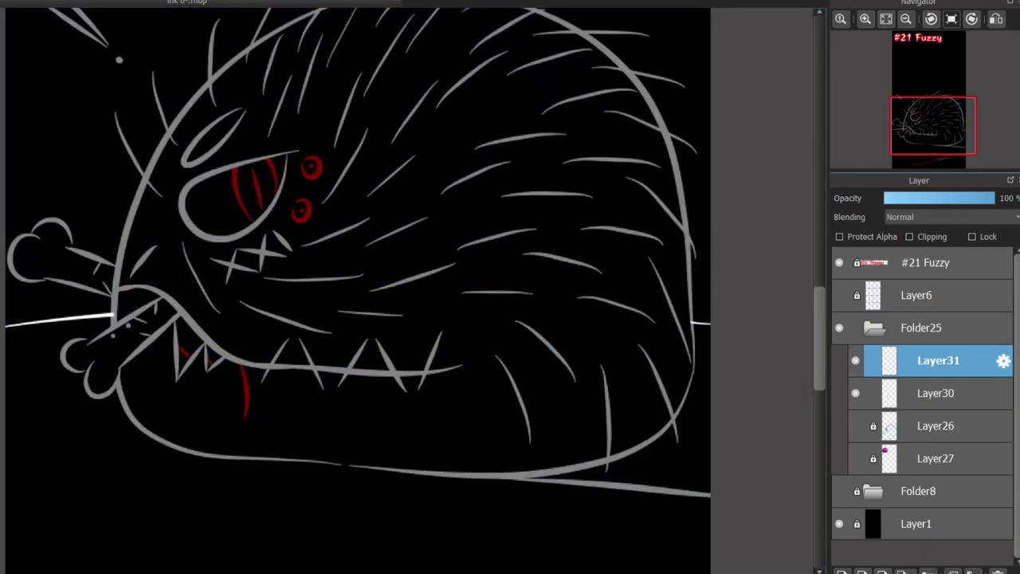
# Restore Layer30 to 100% opacity.
pyautogui.click(938, 393)
pyautogui.click(855, 393)
pyautogui.scroll(-3, 355, 287)
pyautogui.scroll(-2, 355, 287)
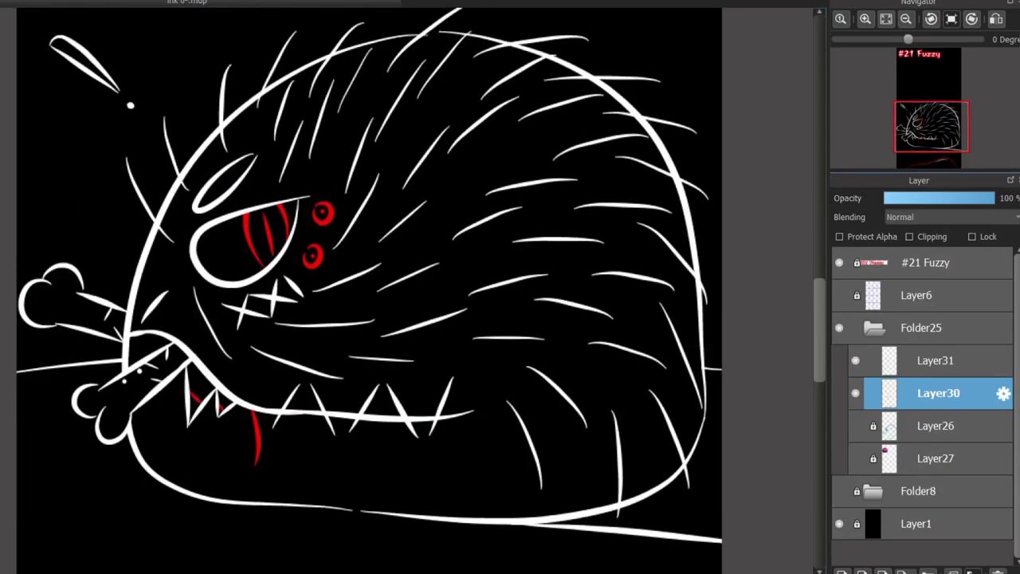
# Examine the whole composition, from the "#21 Fuzzy" title and the empty area beneath it down to the monster.
pyautogui.scroll(3, 355, 399)
pyautogui.scroll(-3, 355, 287)
pyautogui.scroll(5, 355, 287)
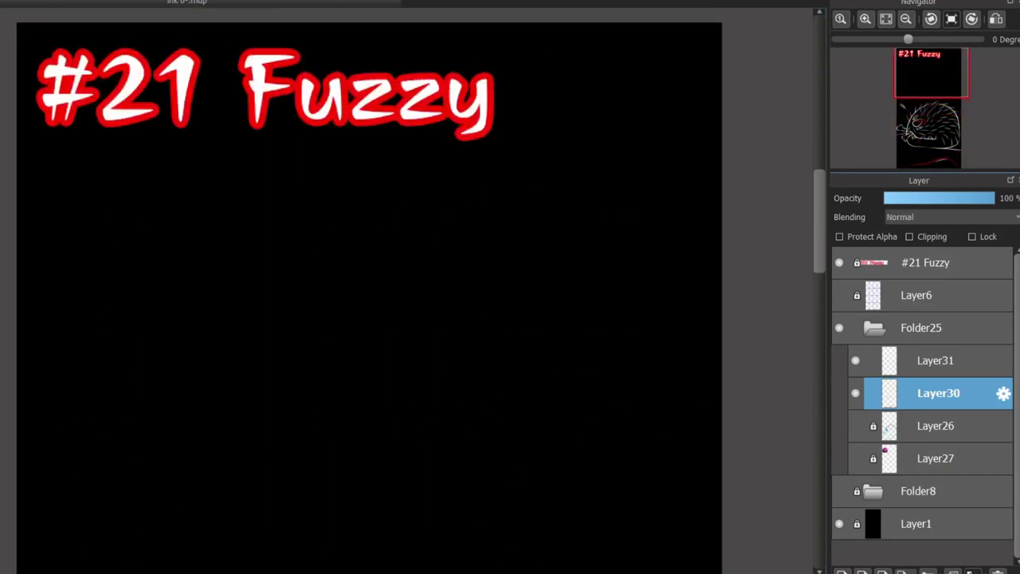
pyautogui.scroll(2, 355, 287)
pyautogui.scroll(3, 382, 287)
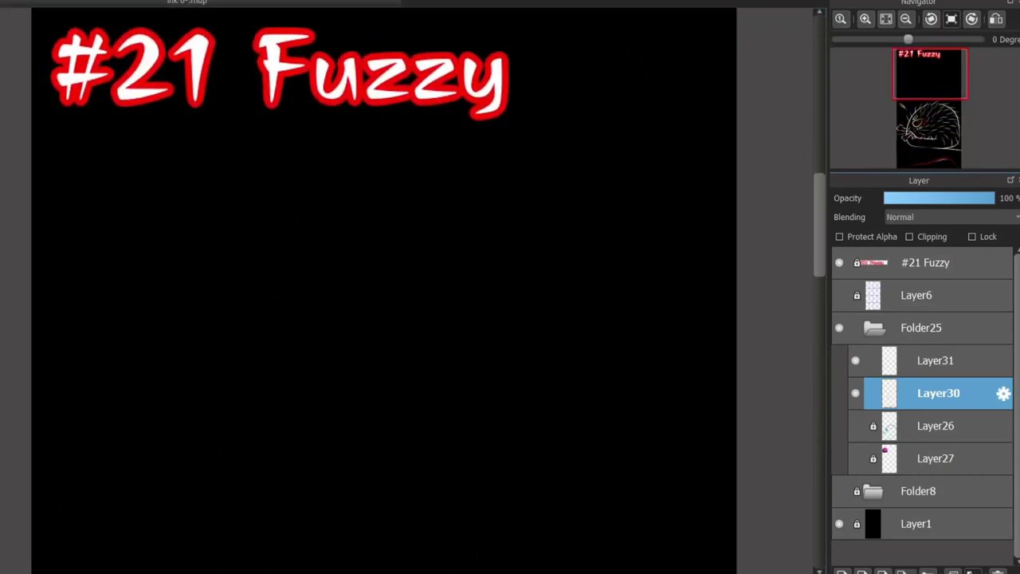
pyautogui.scroll(-5, 382, 287)
pyautogui.scroll(-5, 462, 286)
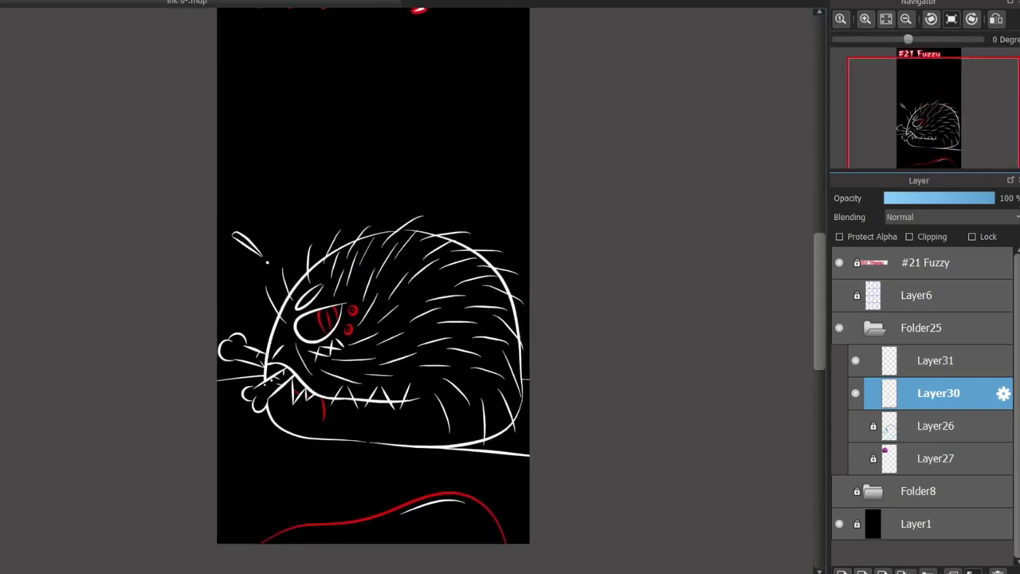
pyautogui.scroll(3, 341, 341)
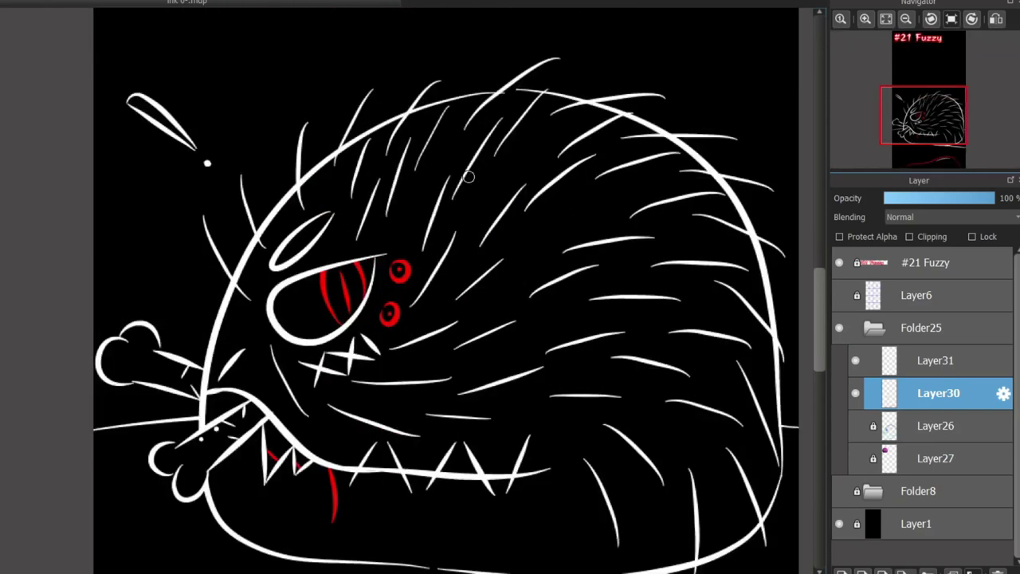
# Draw three thin, straight white rays on Layer30 below the title, fanning out from the canvas's upper right corner.
pyautogui.scroll(-3, 468, 176)
pyautogui.scroll(3, 544, 201)
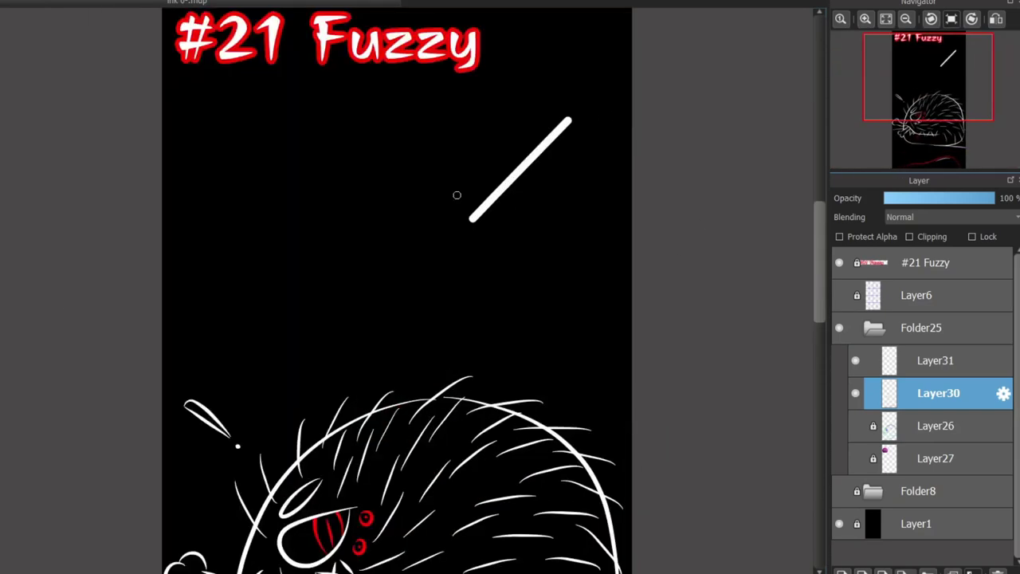
pyautogui.hotkey('ctrl', 'z')
pyautogui.moveTo(580, 128); pyautogui.dragTo(482, 228)
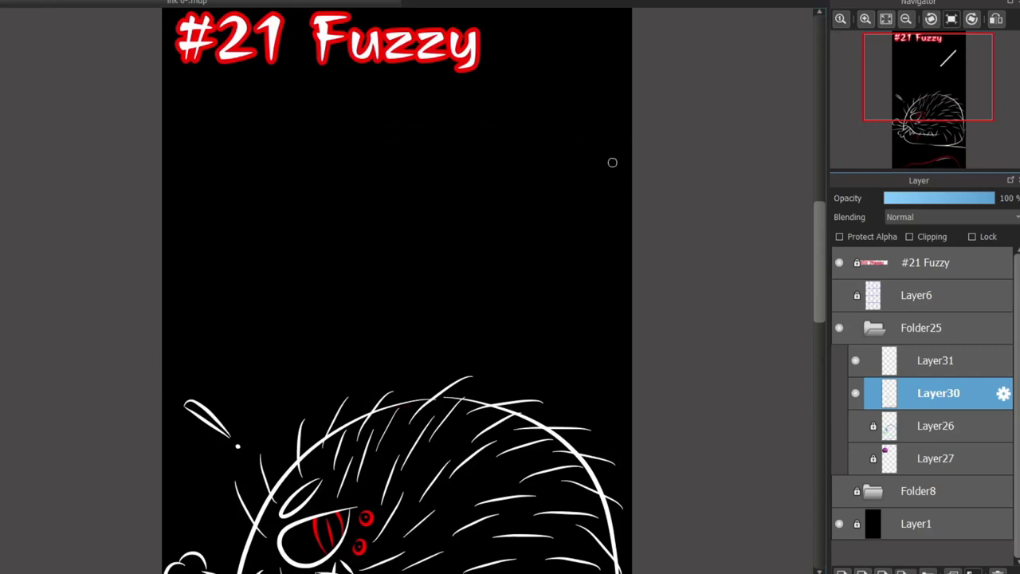
pyautogui.moveTo(627, 125); pyautogui.dragTo(535, 251)
pyautogui.hotkey('ctrl', 'z')
pyautogui.moveTo(480, 137); pyautogui.dragTo(591, 108)
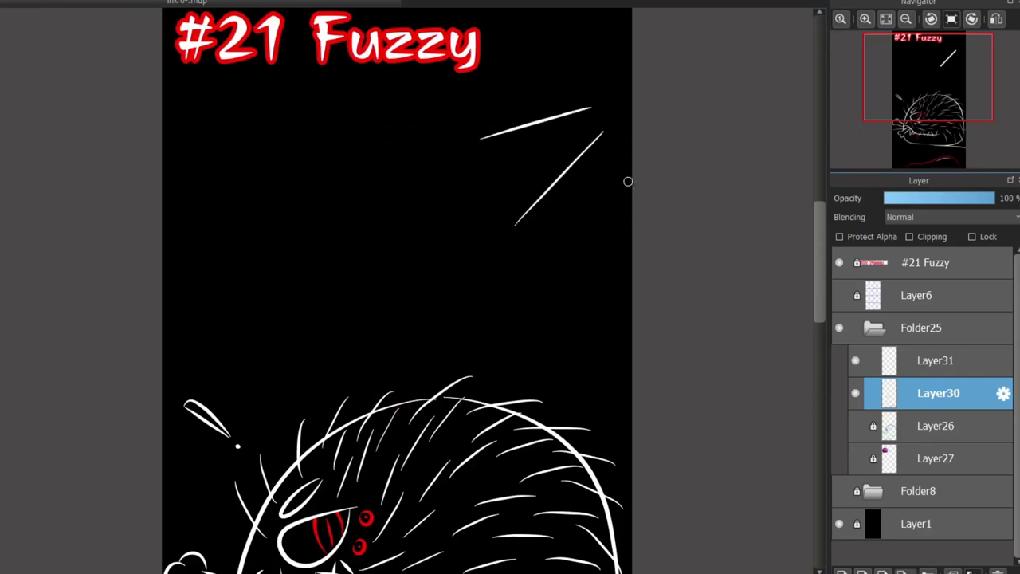
pyautogui.scroll(-3, 806, 306)
pyautogui.scroll(2, 806, 307)
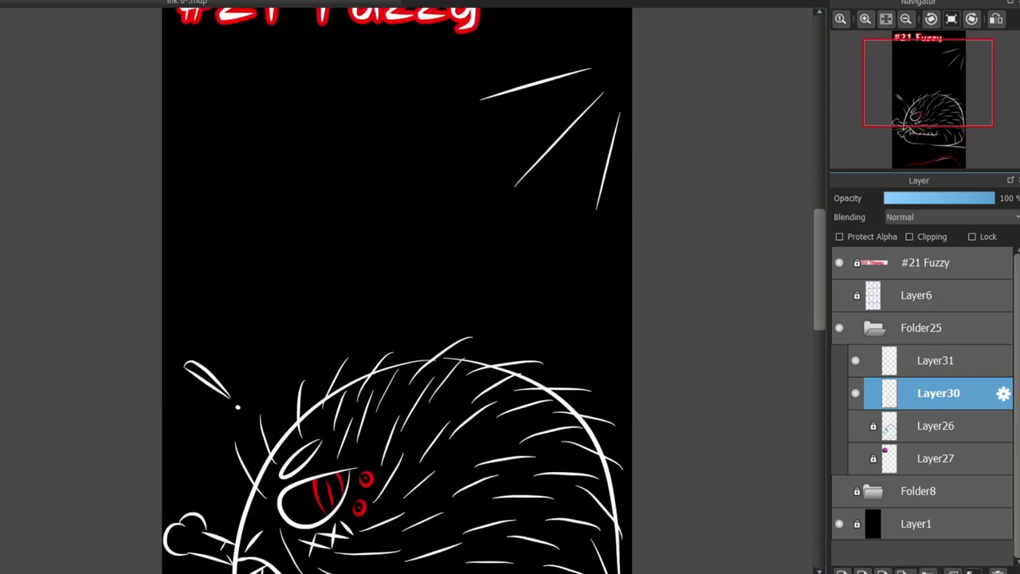
# Examine the drawing from the white rays down to the monster and the red curve beneath it.
pyautogui.scroll(-3, 806, 306)
pyautogui.scroll(1, 422, 408)
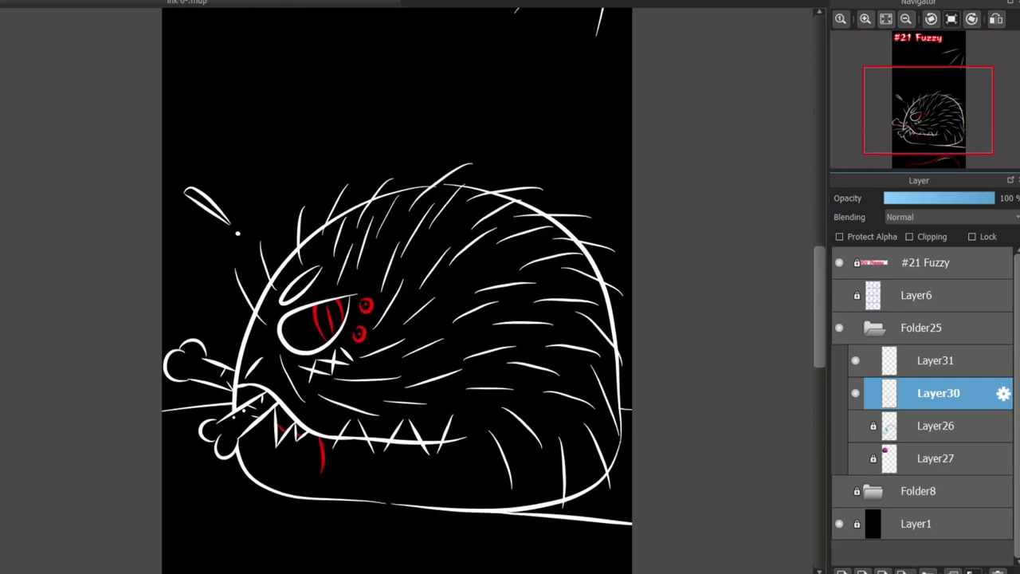
pyautogui.scroll(-3, 422, 408)
pyautogui.moveTo(438, 412); pyautogui.dragTo(501, 404)
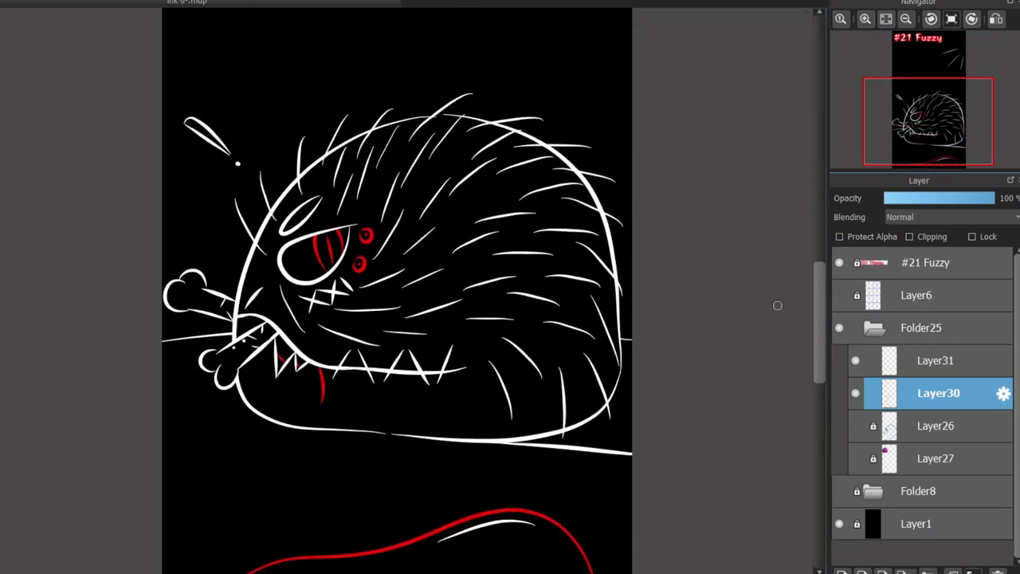
pyautogui.scroll(3, 777, 305)
pyautogui.hotkey('ctrl', 'z')
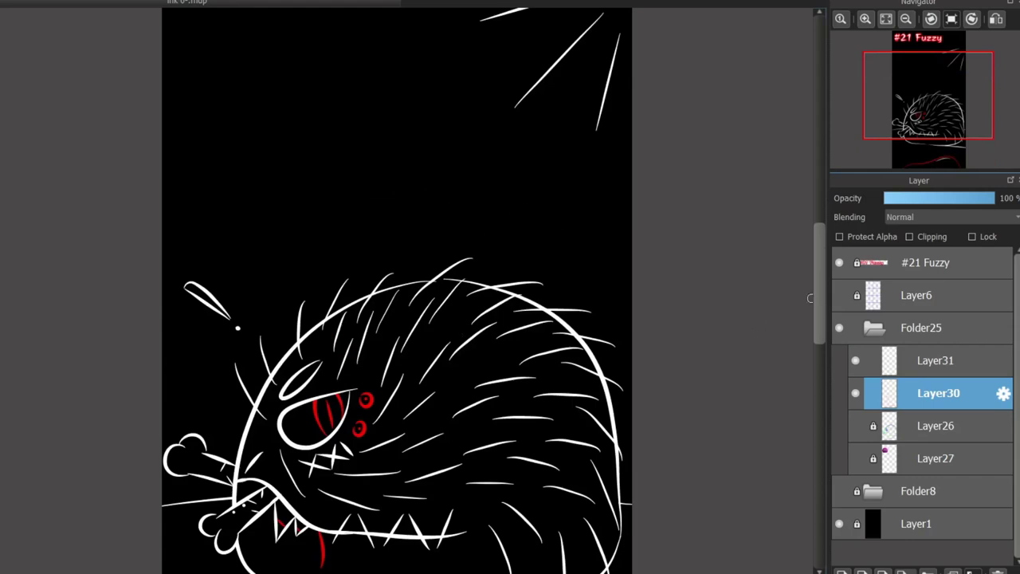
pyautogui.scroll(-3, 397, 319)
pyautogui.scroll(6, 397, 318)
pyautogui.scroll(-6, 397, 319)
pyautogui.scroll(-1, 763, 308)
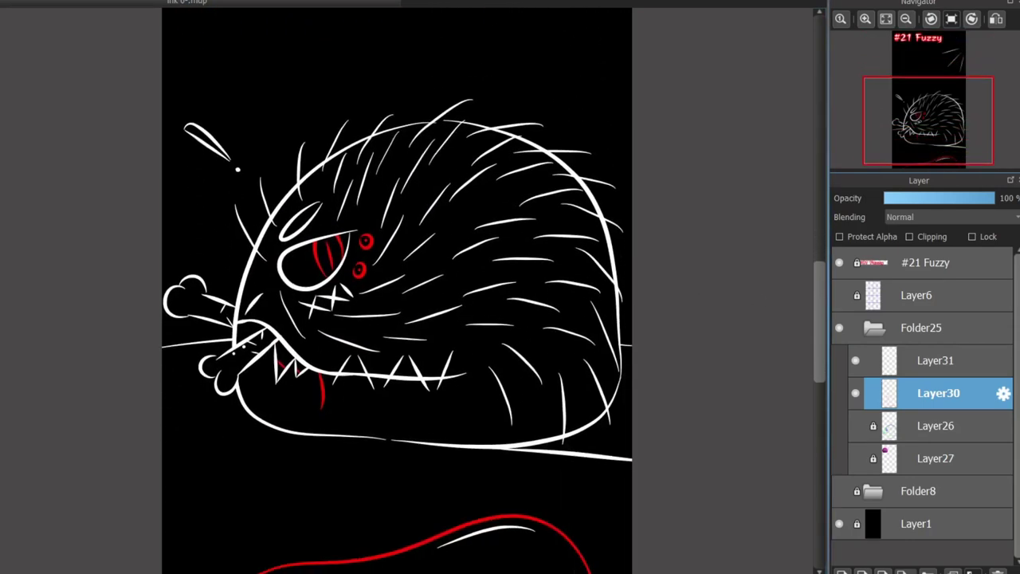